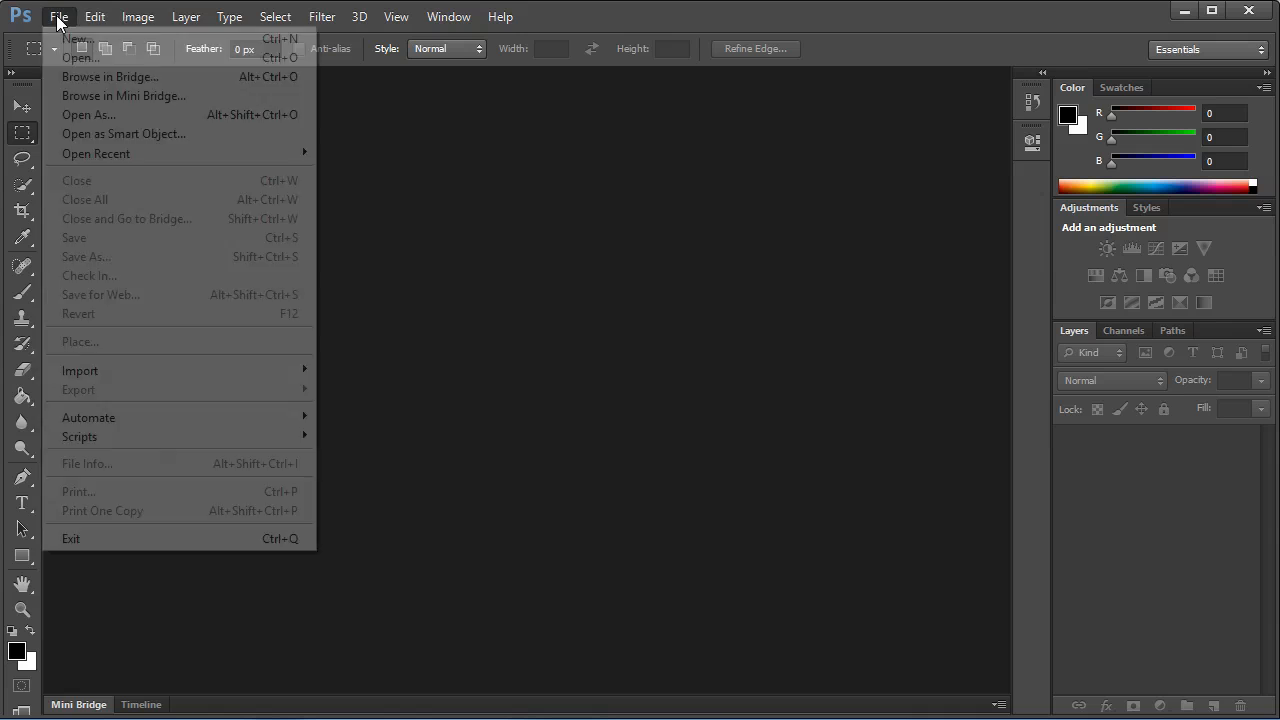
# Create a new document 1280 pixels wide and 720 pixels high at 72 pixels/inch with a white background.
pyautogui.doubleClick(699, 128)
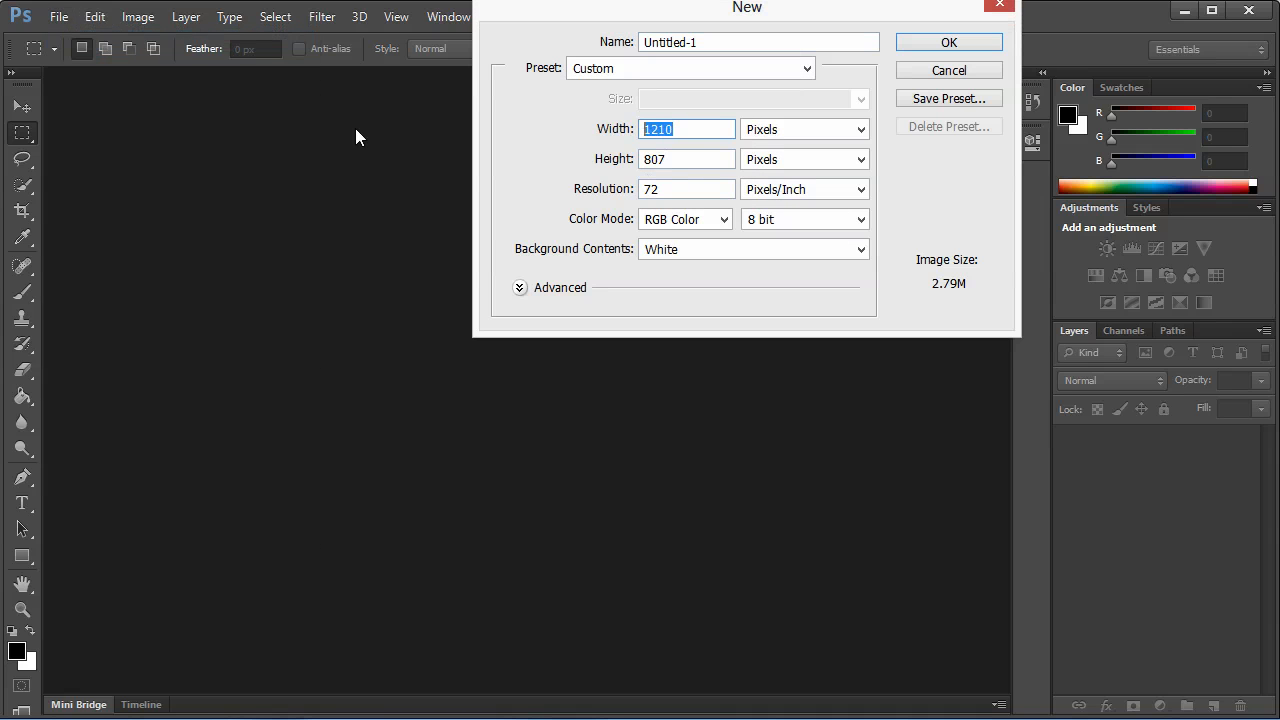
pyautogui.write('1280')
pyautogui.press('Tab')
pyautogui.write('720')
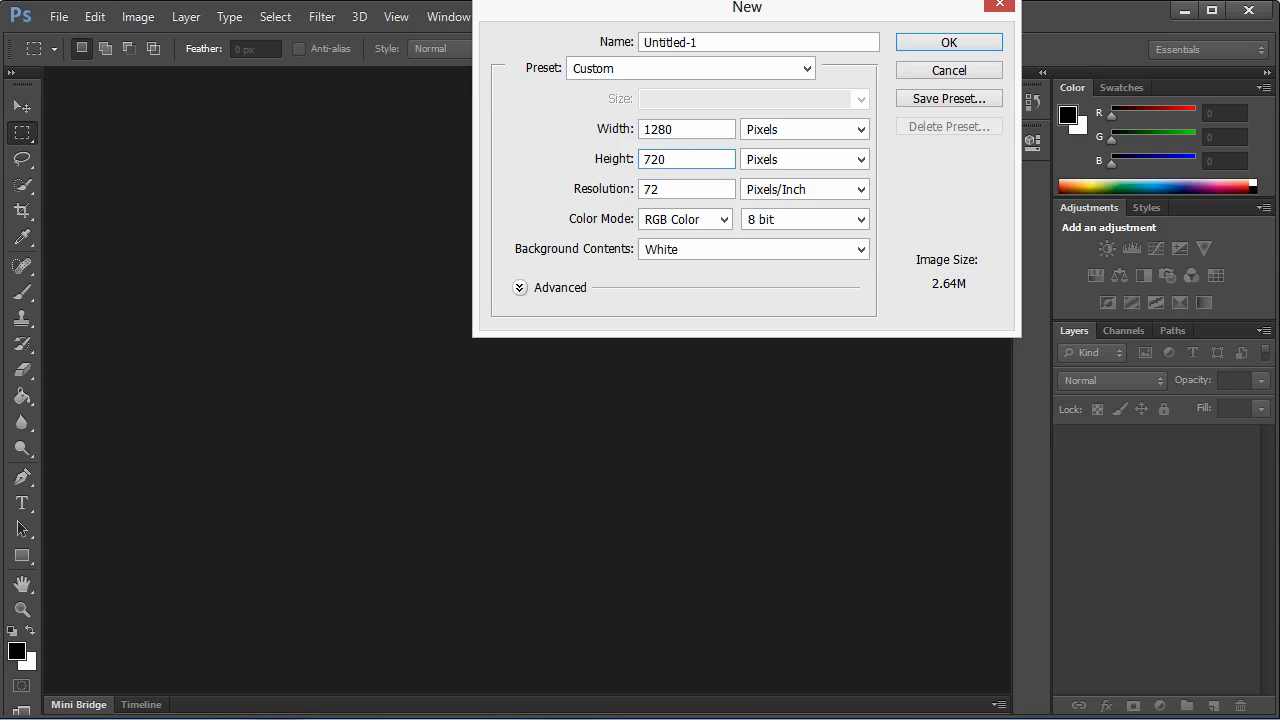
pyautogui.press('Return')
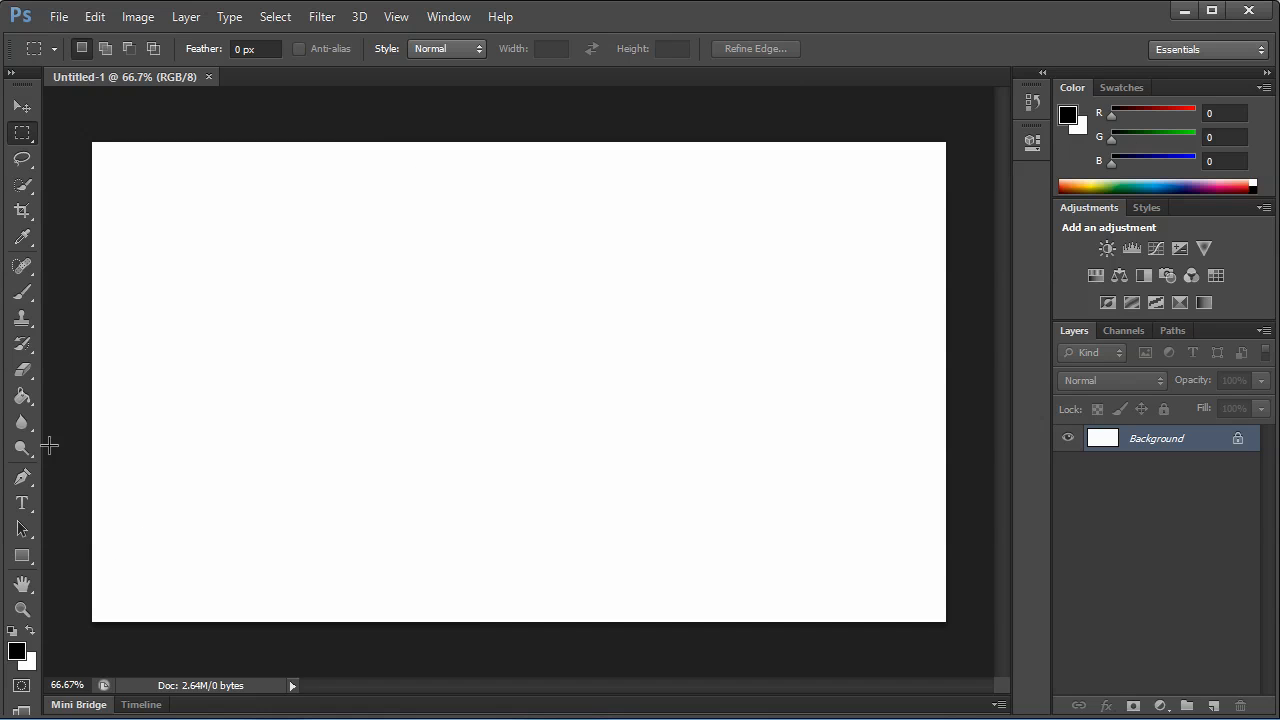
# Set the foreground colour to green 4b8705.
pyautogui.click(16, 651)
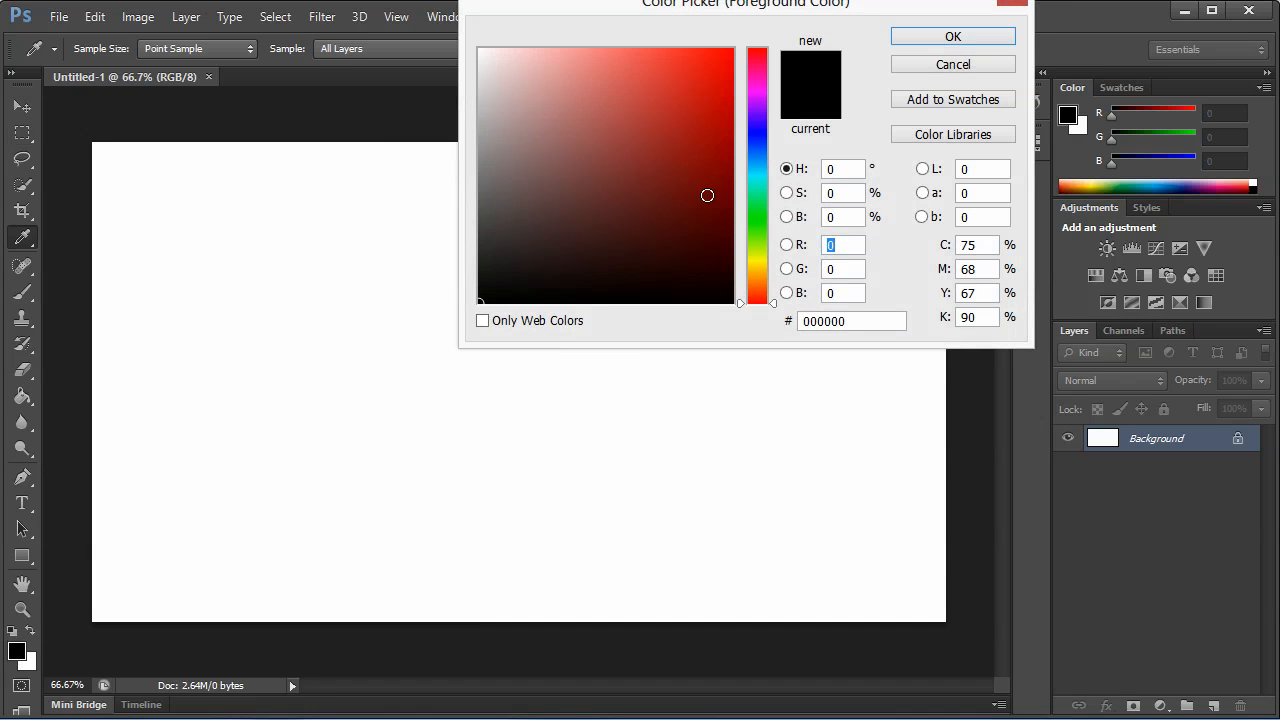
pyautogui.click(754, 241)
pyautogui.click(691, 180)
pyautogui.click(724, 168)
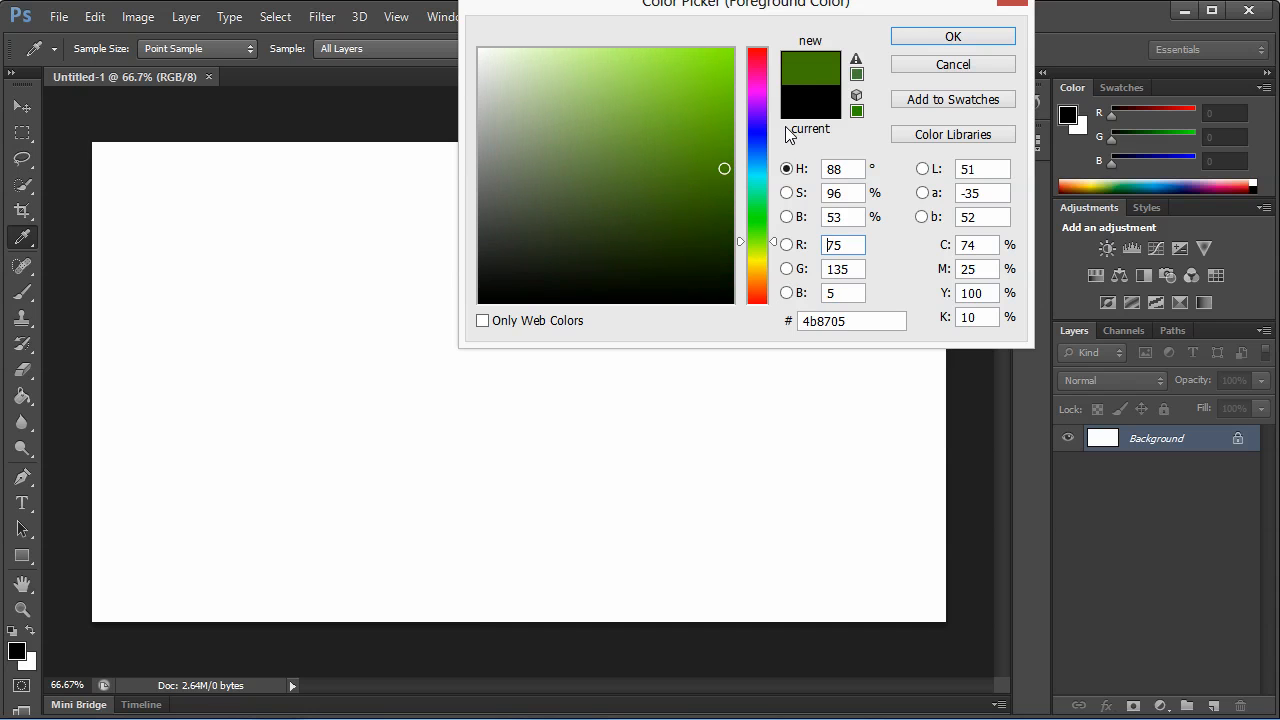
pyautogui.click(952, 36)
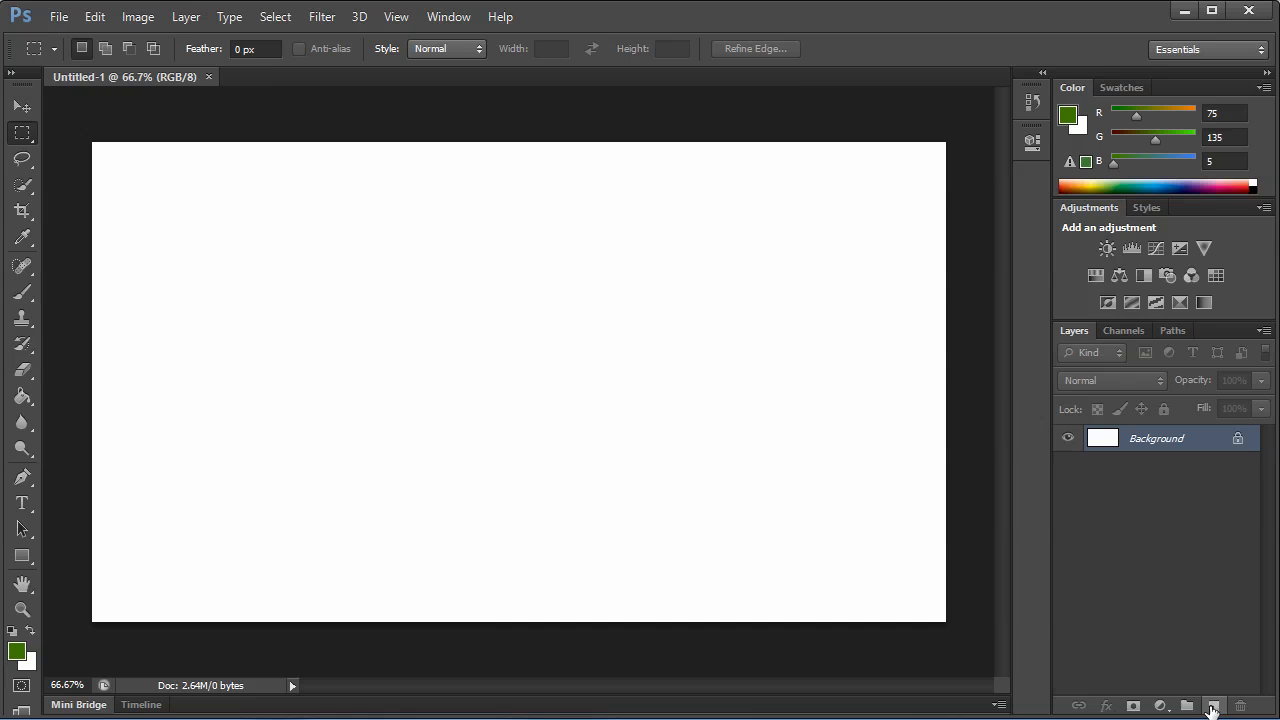
# Add a new layer and fill it with the green foreground colour using the Paint Bucket.
pyautogui.click(1212, 706)
pyautogui.click(22, 396)
pyautogui.click(194, 429)
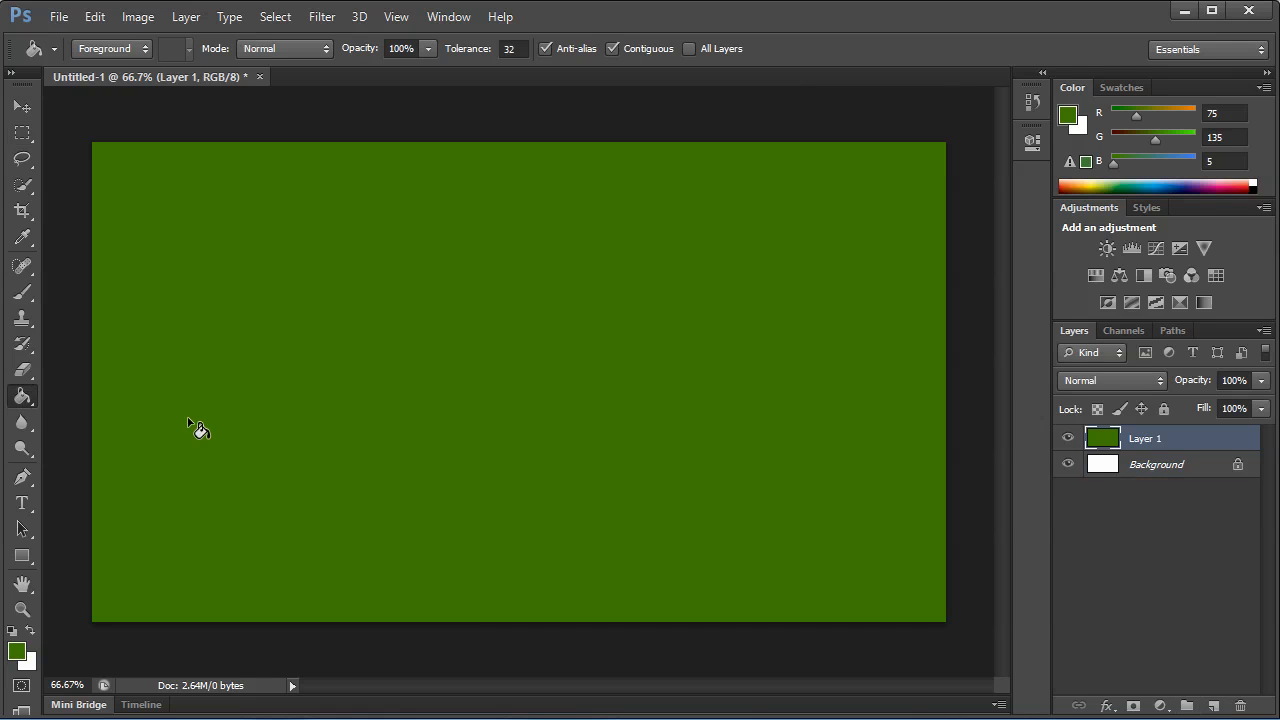
# Make the green the background colour, set the foreground to darker green 386800, and activate the Gradient tool.
pyautogui.click(31, 632)
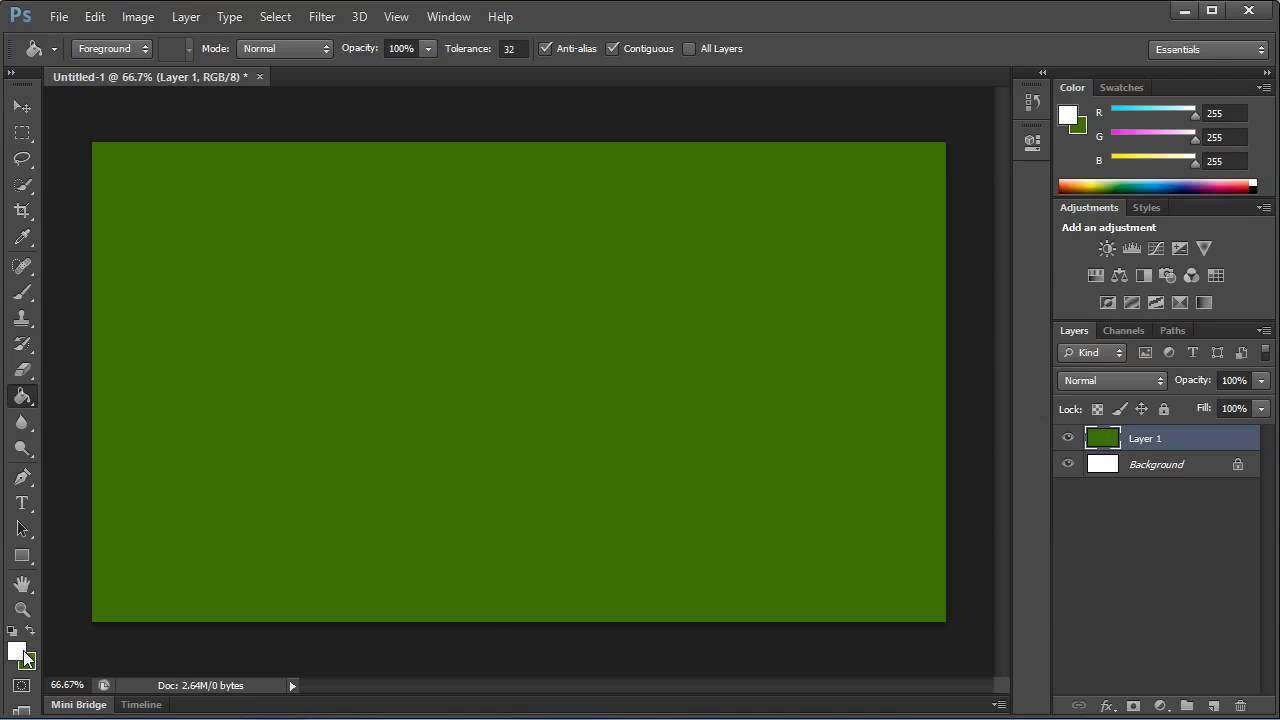
pyautogui.click(17, 651)
pyautogui.click(492, 390)
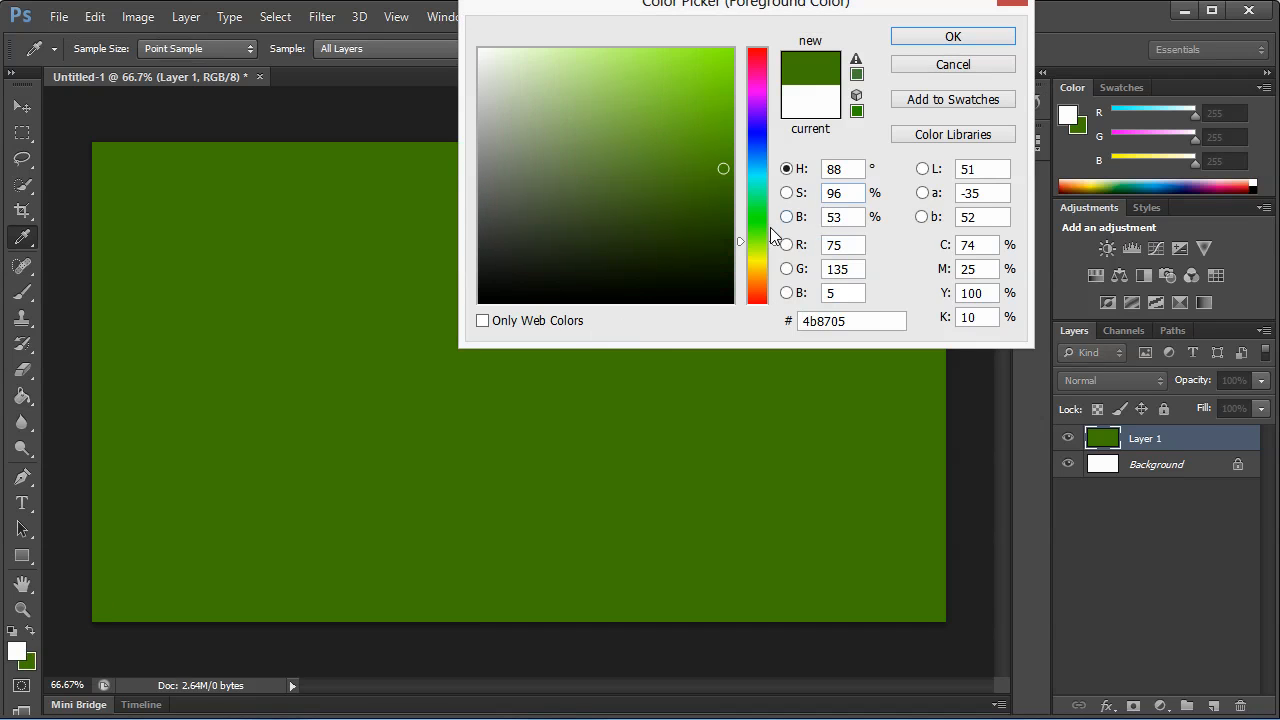
pyautogui.moveTo(731, 209)
pyautogui.mouseDown()
pyautogui.moveTo(735, 229)
pyautogui.moveTo(732, 200)
pyautogui.mouseUp()
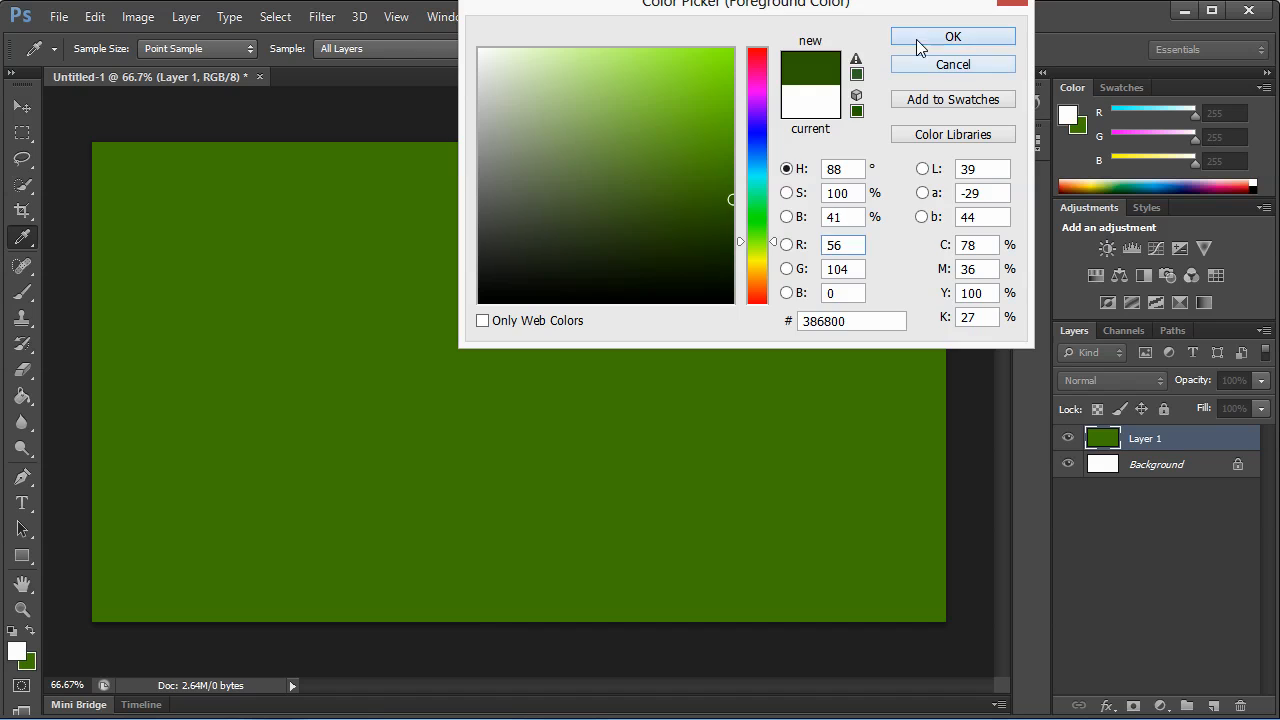
pyautogui.click(918, 42)
pyautogui.click(20, 397)
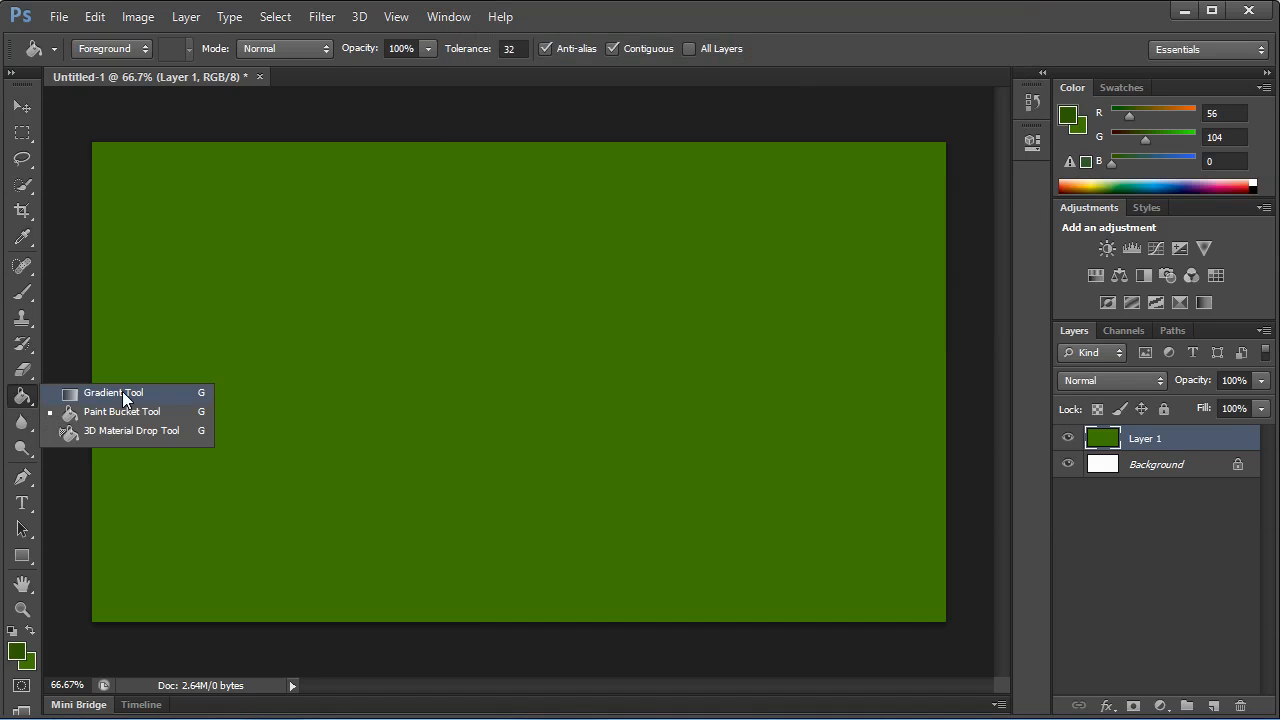
pyautogui.click(124, 394)
pyautogui.moveTo(221, 253); pyautogui.dragTo(626, 532)
pyautogui.hotkey('ctrl', 'z')
pyautogui.moveTo(532, 328); pyautogui.dragTo(533, 634)
pyautogui.hotkey('ctrl', 'z')
pyautogui.moveTo(519, 530); pyautogui.dragTo(548, 272)
pyautogui.hotkey('ctrl', 'z')
pyautogui.moveTo(494, 446); pyautogui.dragTo(494, 295)
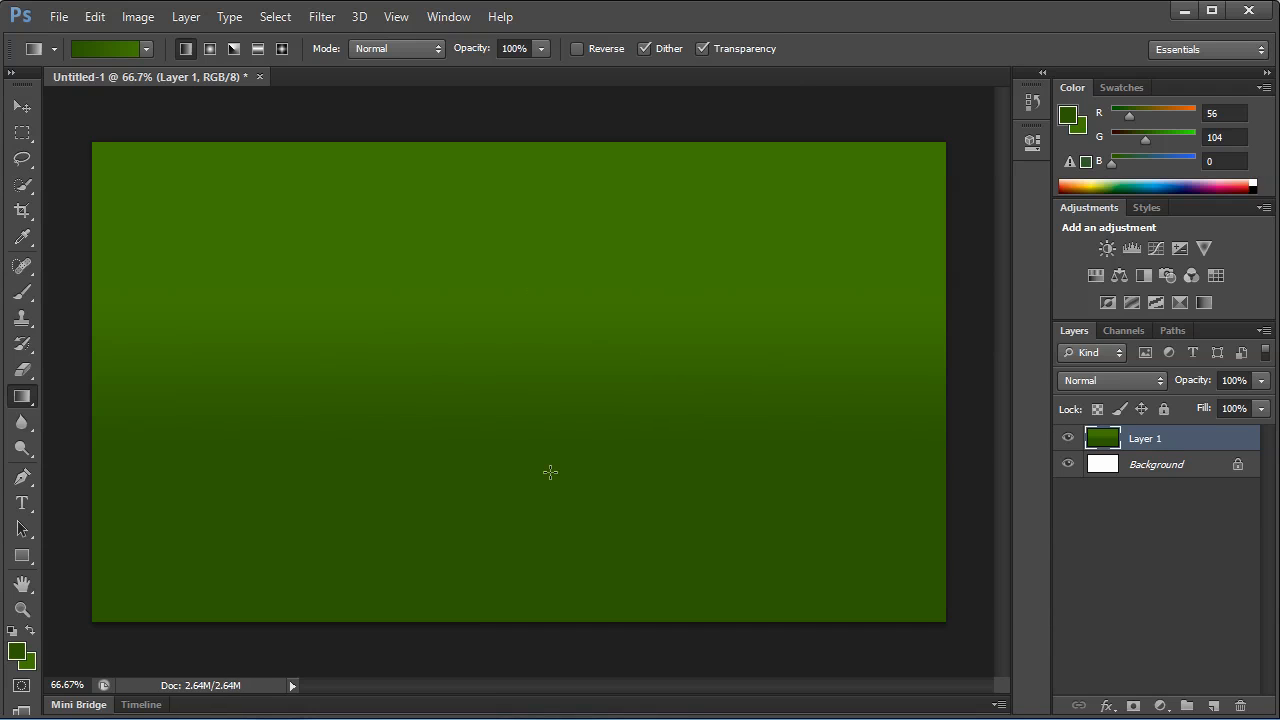
pyautogui.hotkey('ctrl', 'z')
# Apply a vertical linear gradient to Layer 1, from dark green at the canvas bottom to lighter green above.
pyautogui.moveTo(480, 597); pyautogui.dragTo(504, 432)
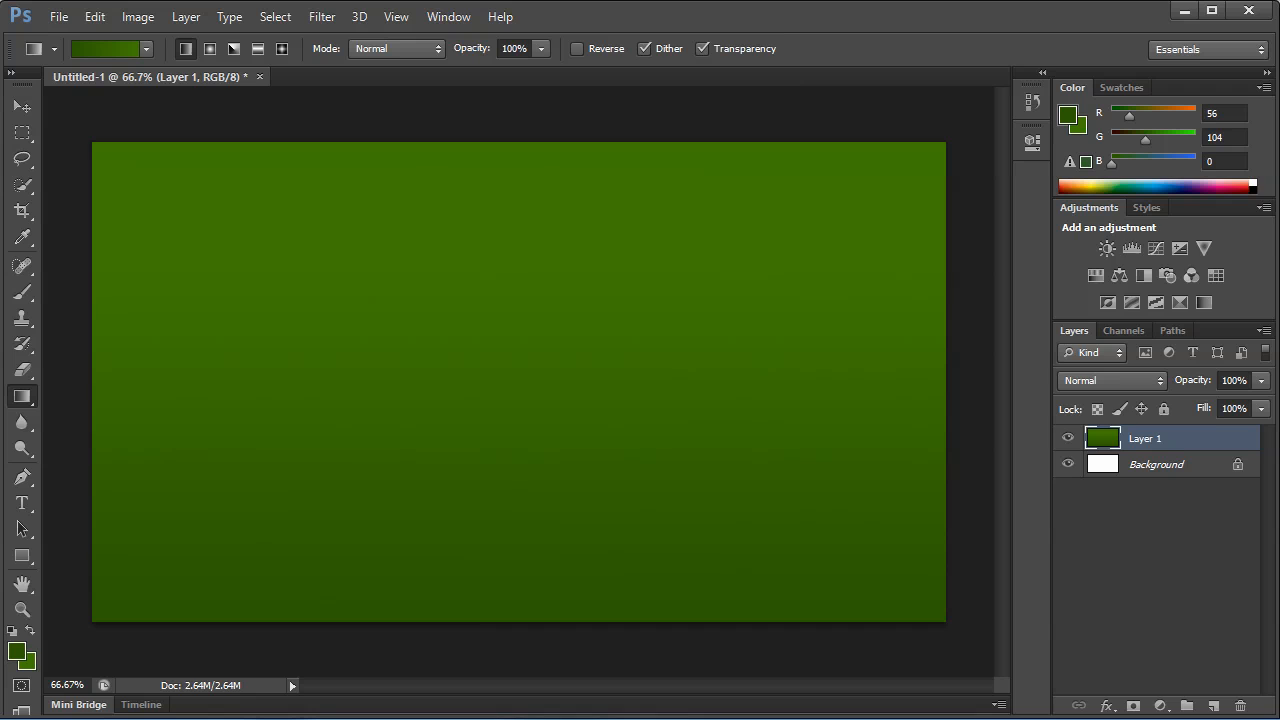
# Add the text "Hang" on the left half of the canvas with the Type tool.
pyautogui.click(19, 505)
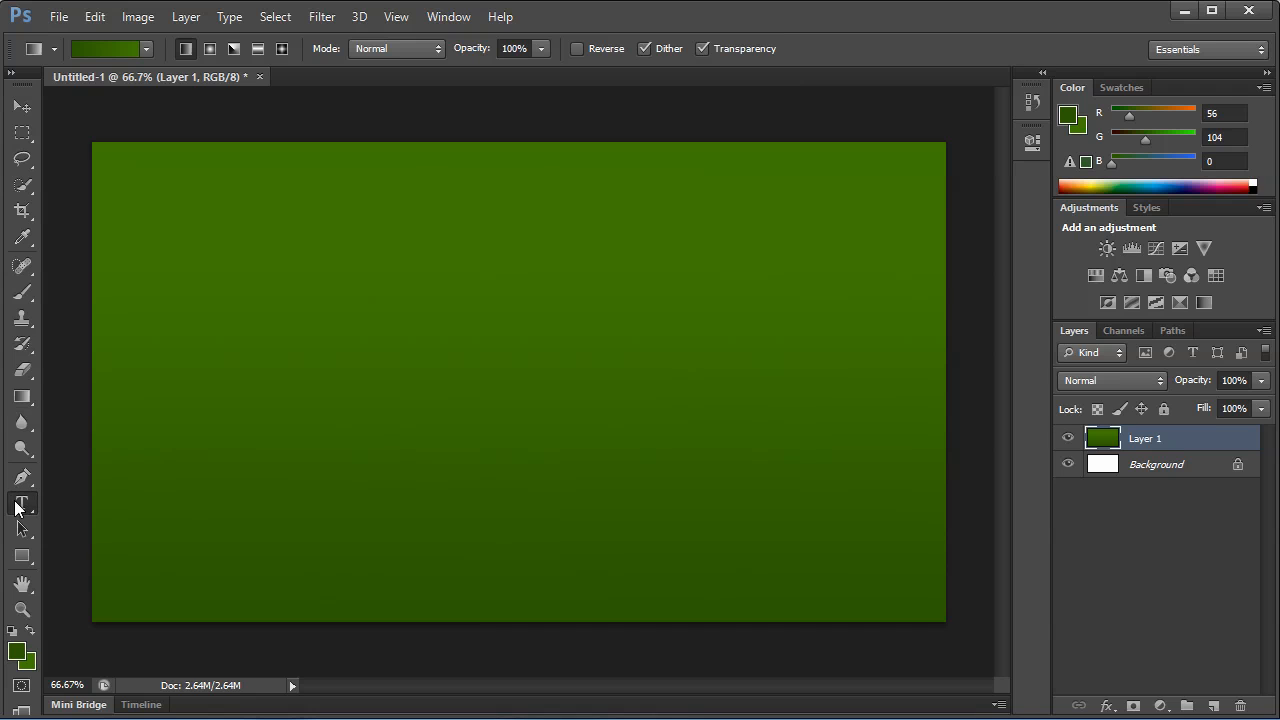
pyautogui.click(224, 378)
pyautogui.write('HANG')
# Change the colour of the whole "Hang" text to white.
pyautogui.hotkey('ctrl', 'a')
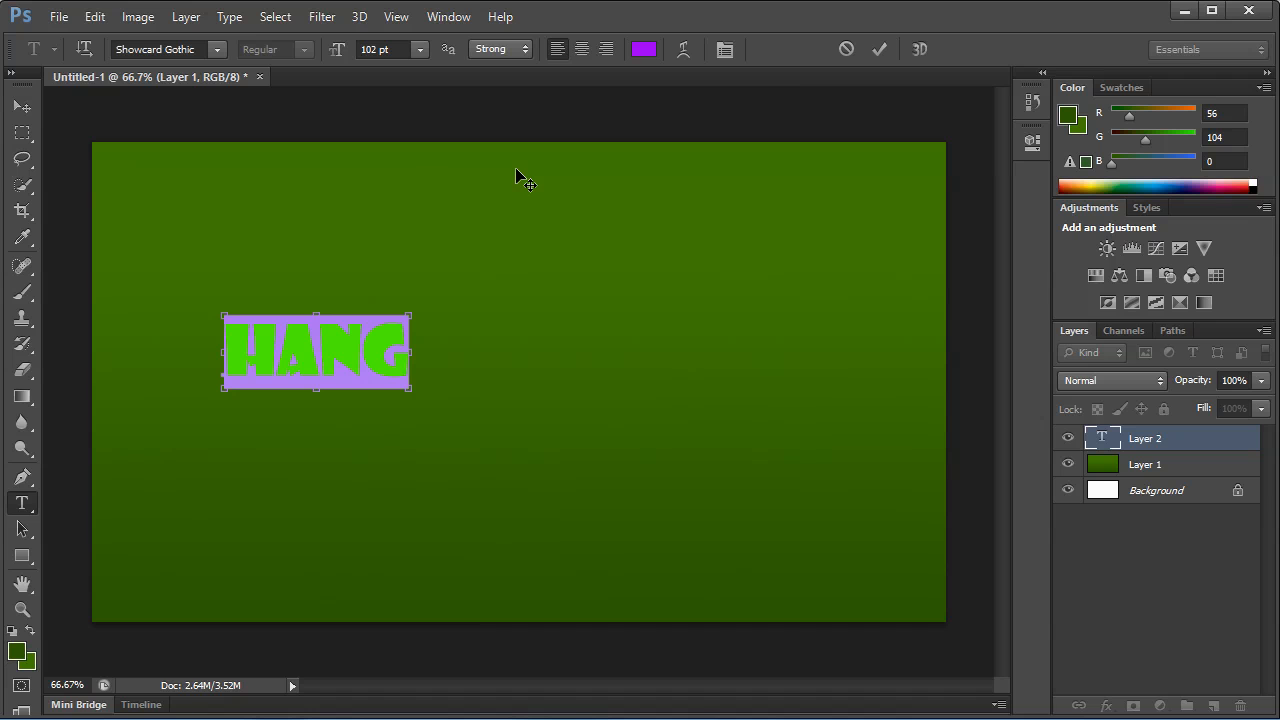
pyautogui.click(644, 49)
pyautogui.click(554, 83)
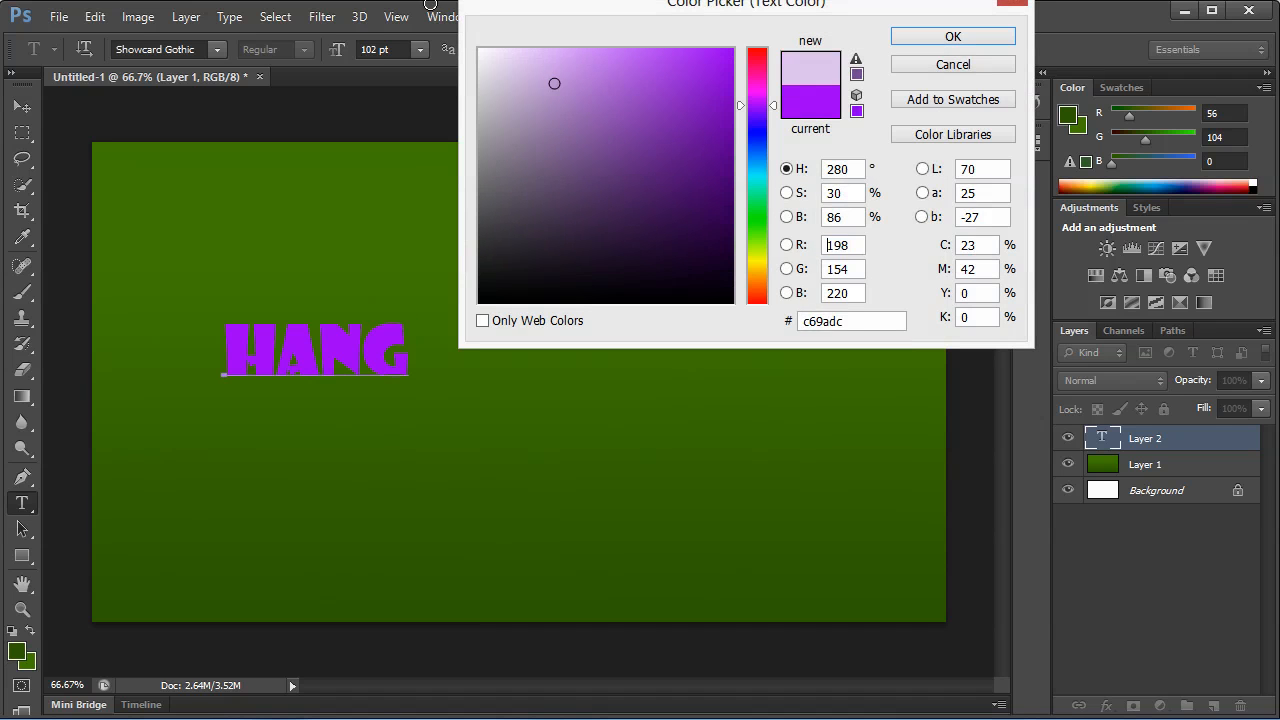
pyautogui.click(479, 49)
pyautogui.click(950, 37)
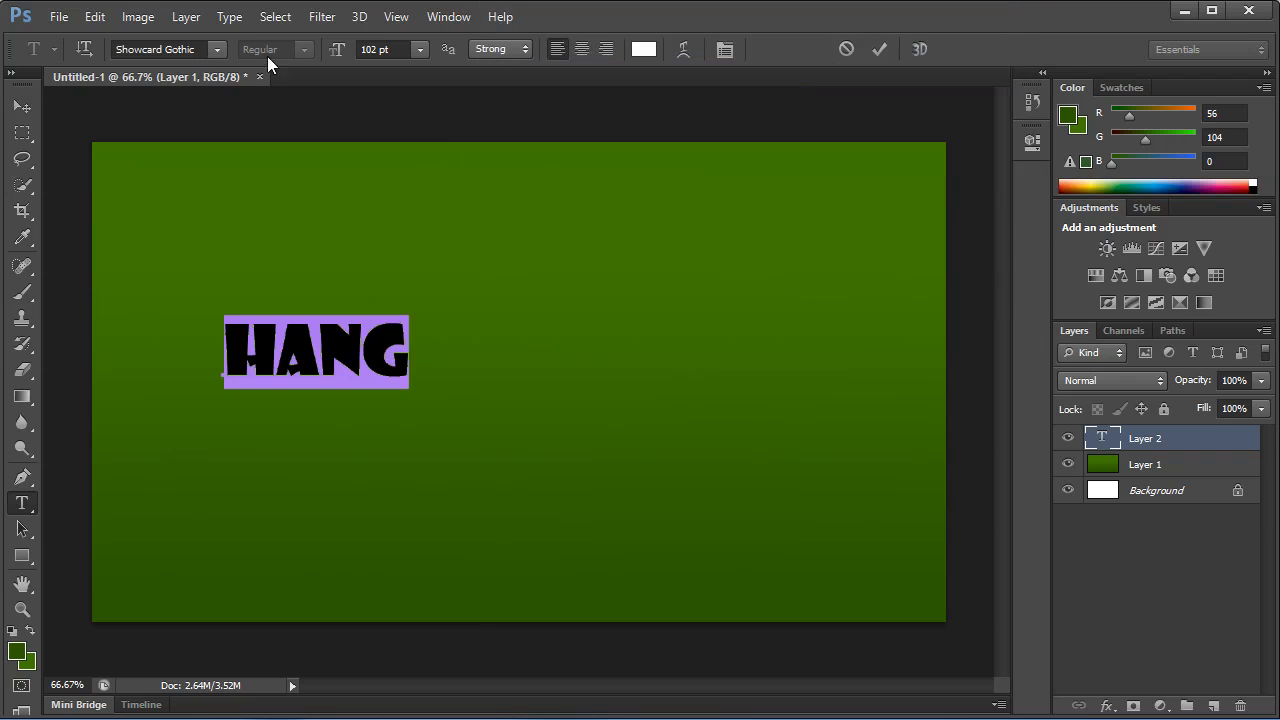
# Enlarge the "Hang" text to a font size of 249 pt.
pyautogui.scroll(20, 386, 50)
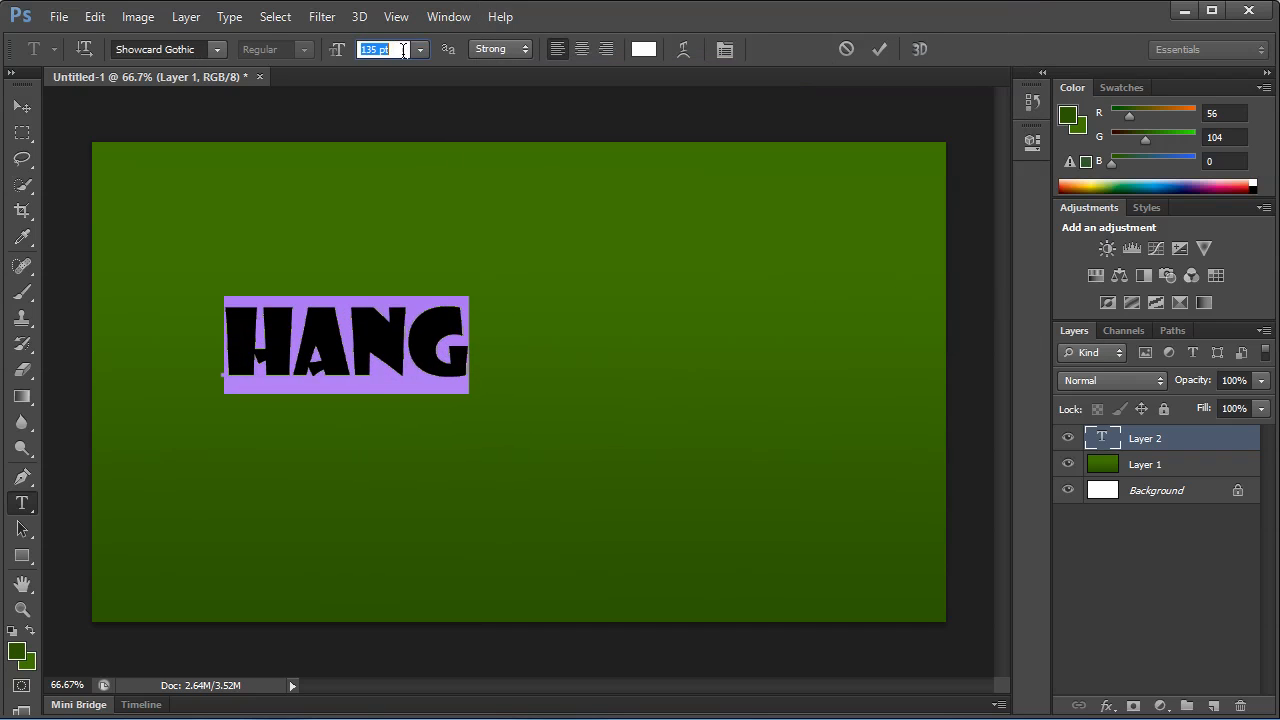
pyautogui.press('Up')
pyautogui.press('Up')
pyautogui.press('Up')
pyautogui.press('Up')
pyautogui.press('Up')
pyautogui.press('Up')
pyautogui.press('Up')
pyautogui.press('Up')
pyautogui.press('Up')
pyautogui.press('Up')
pyautogui.press('Up')
pyautogui.press('Up')
pyautogui.press('Up')
pyautogui.press('Up')
pyautogui.press('Up')
pyautogui.press('Up')
pyautogui.press('Up')
pyautogui.press('Up')
pyautogui.press('Up')
pyautogui.press('Up')
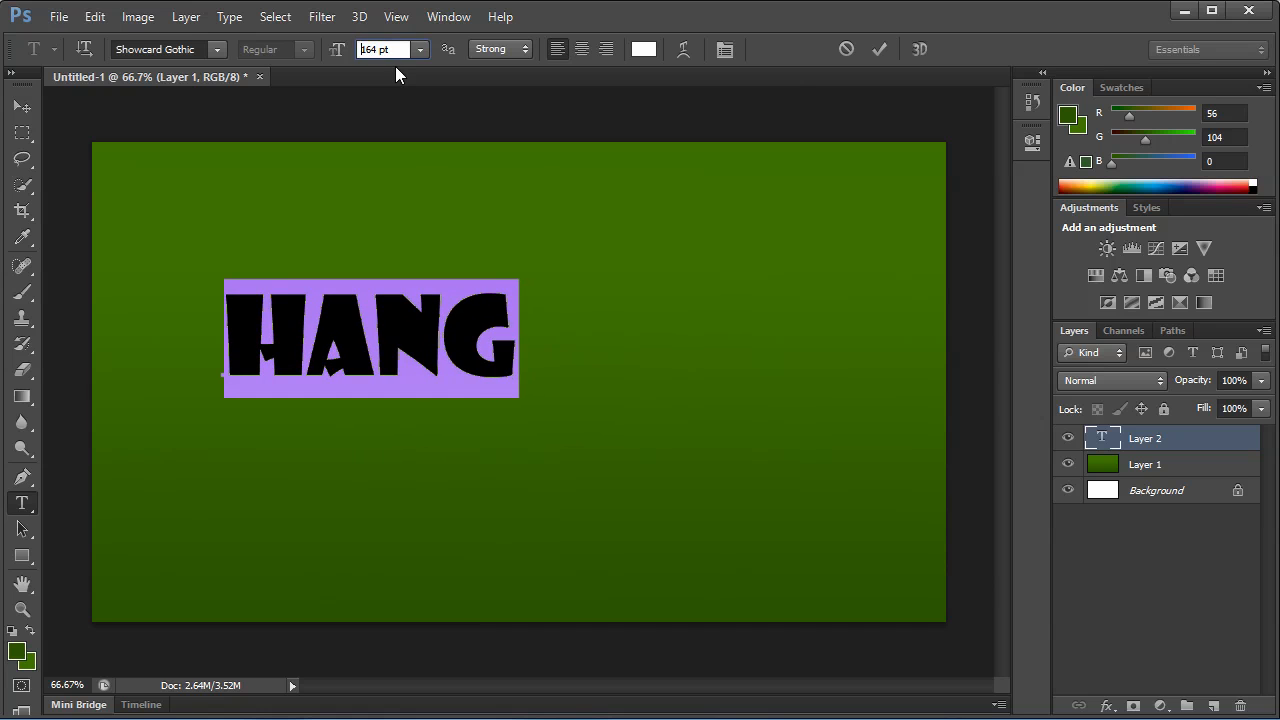
pyautogui.press('Up')
pyautogui.press('Up')
pyautogui.press('Up')
pyautogui.press('Up')
pyautogui.press('Up')
pyautogui.press('Up')
pyautogui.press('Up')
pyautogui.press('Up')
pyautogui.press('Up')
pyautogui.press('Up')
pyautogui.press('Up')
pyautogui.press('Up')
pyautogui.press('Up')
pyautogui.press('Up')
pyautogui.press('Up')
pyautogui.press('Up')
pyautogui.press('Up')
pyautogui.press('Up')
pyautogui.press('Up')
pyautogui.press('Up')
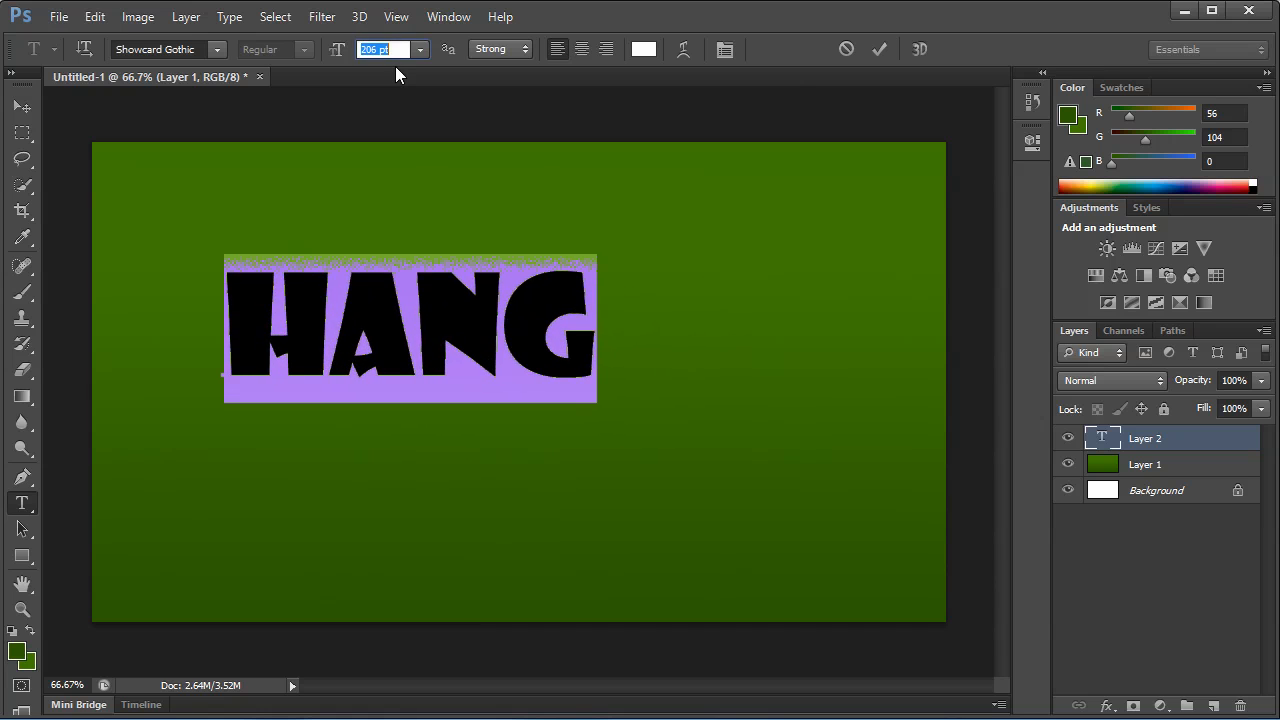
pyautogui.press('Up')
pyautogui.press('Up')
pyautogui.press('Up')
pyautogui.press('Up')
pyautogui.press('Up')
pyautogui.press('Up')
pyautogui.press('Up')
pyautogui.press('Up')
pyautogui.press('Up')
pyautogui.press('Up')
pyautogui.press('Up')
pyautogui.press('Up')
pyautogui.press('Up')
pyautogui.press('Up')
pyautogui.press('Up')
pyautogui.press('Up')
pyautogui.press('Up')
pyautogui.press('Up')
pyautogui.press('Up')
pyautogui.press('Up')
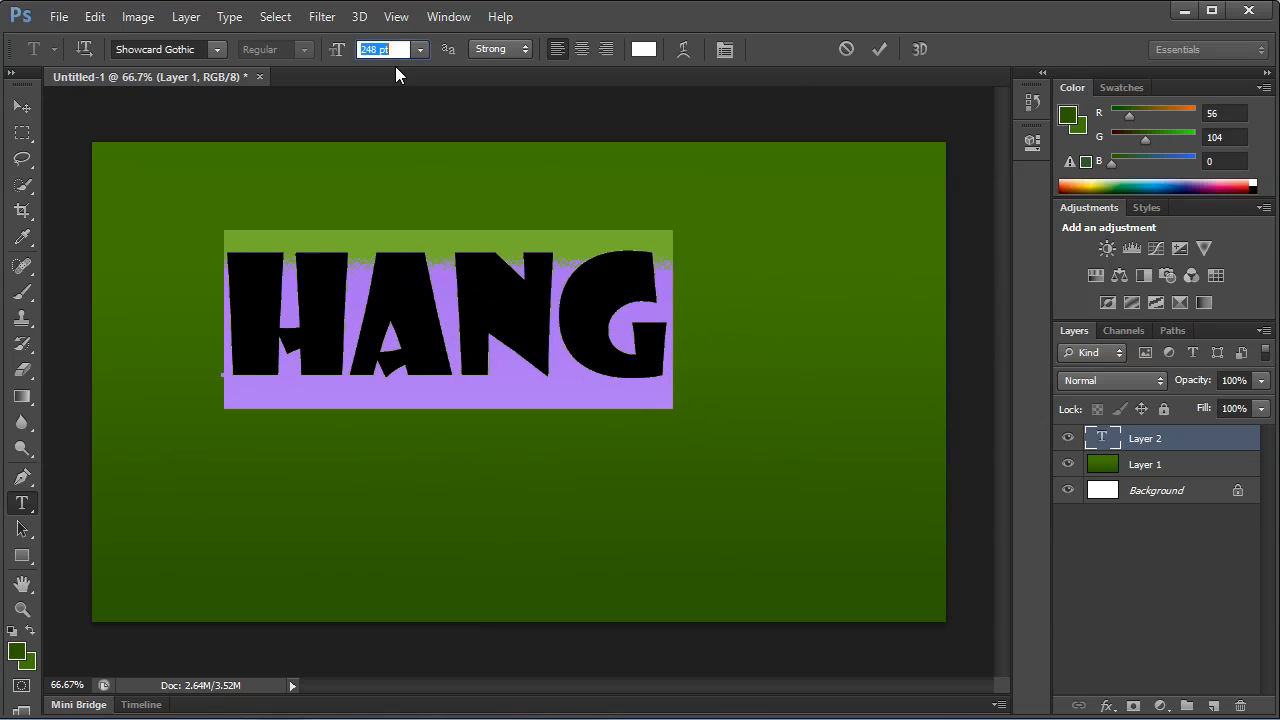
# Try a series of alternative fonts on the "Hang" text, including Shruti, Sylfaen and Vivaldi.
pyautogui.click(149, 44)
pyautogui.press('Down')
pyautogui.press('Down')
pyautogui.press('Down')
pyautogui.press('Down')
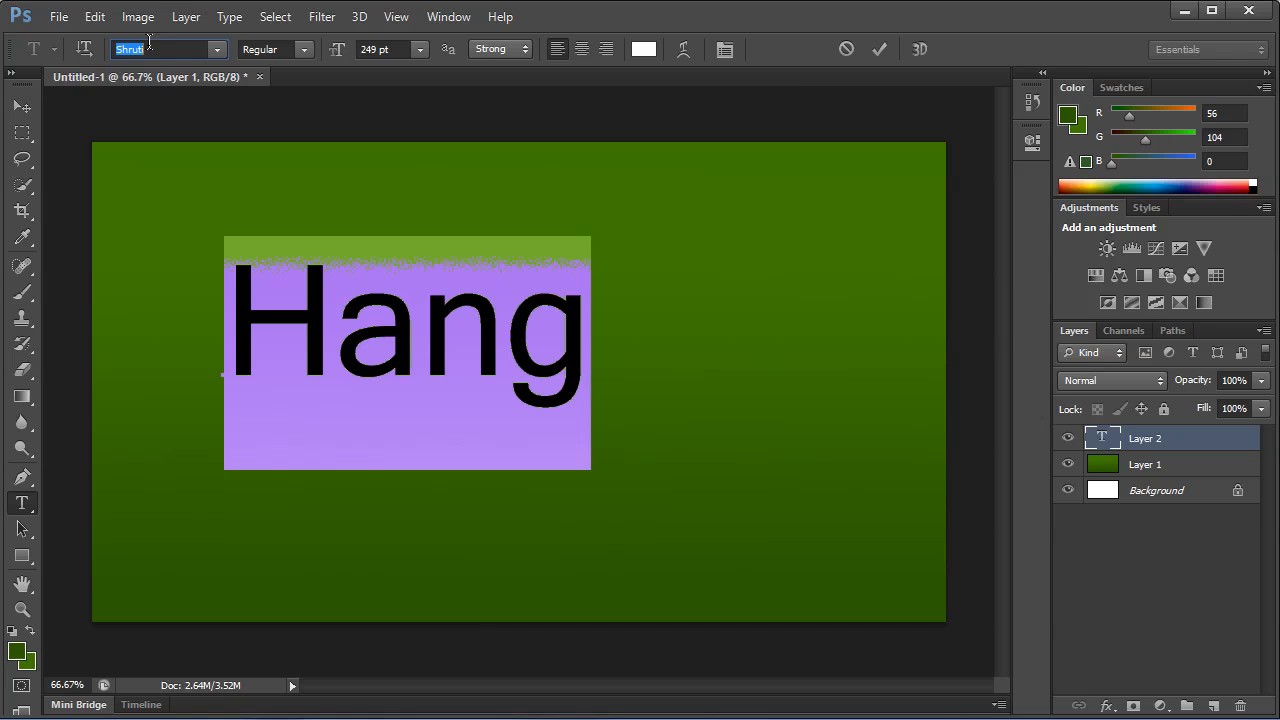
pyautogui.press('Down')
pyautogui.press('Down')
pyautogui.press('Down')
pyautogui.press('Down')
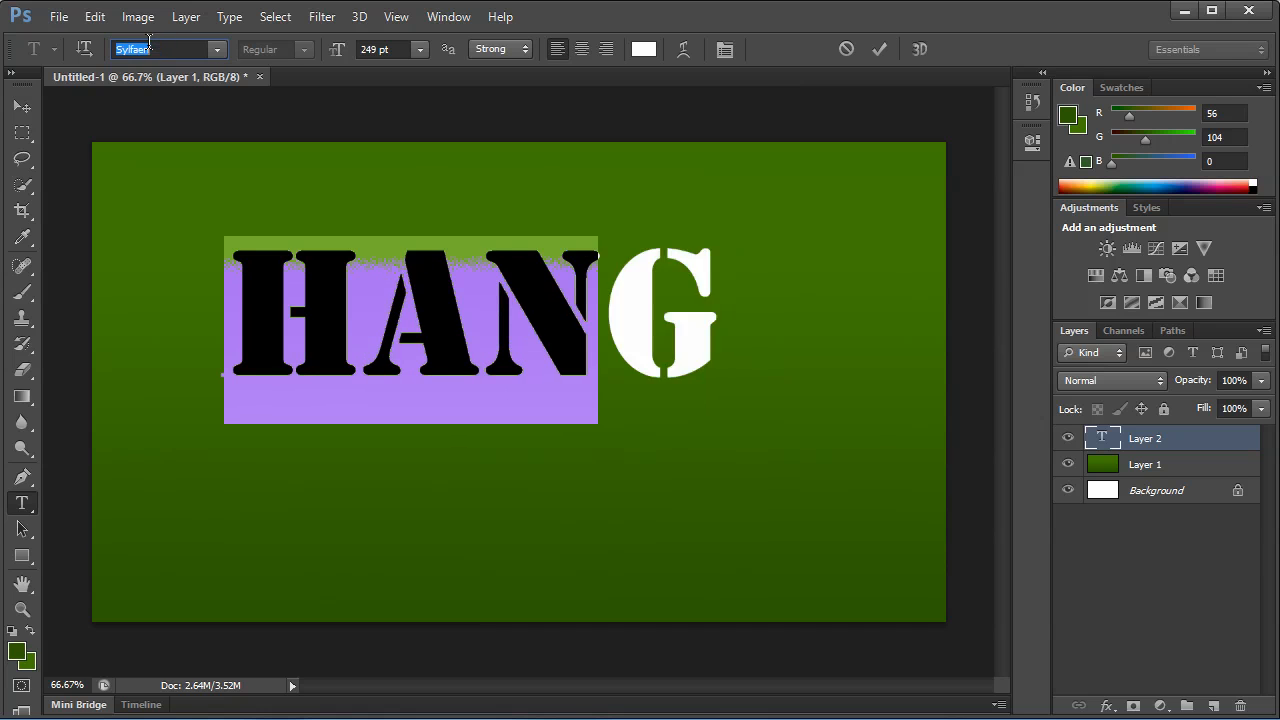
pyautogui.press('Down')
pyautogui.press('Down')
pyautogui.press('Down')
pyautogui.press('Down')
pyautogui.press('Down')
pyautogui.press('Down')
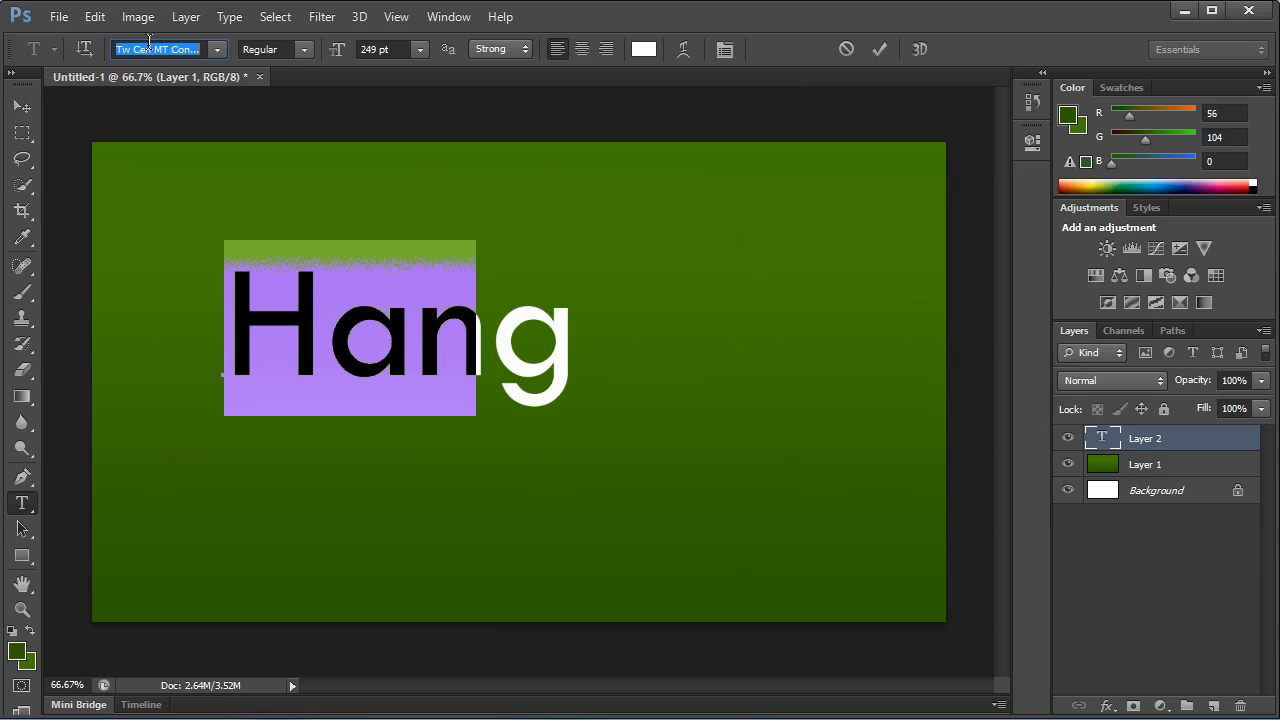
pyautogui.press('Down')
pyautogui.press('Down')
pyautogui.press('Down')
pyautogui.press('Down')
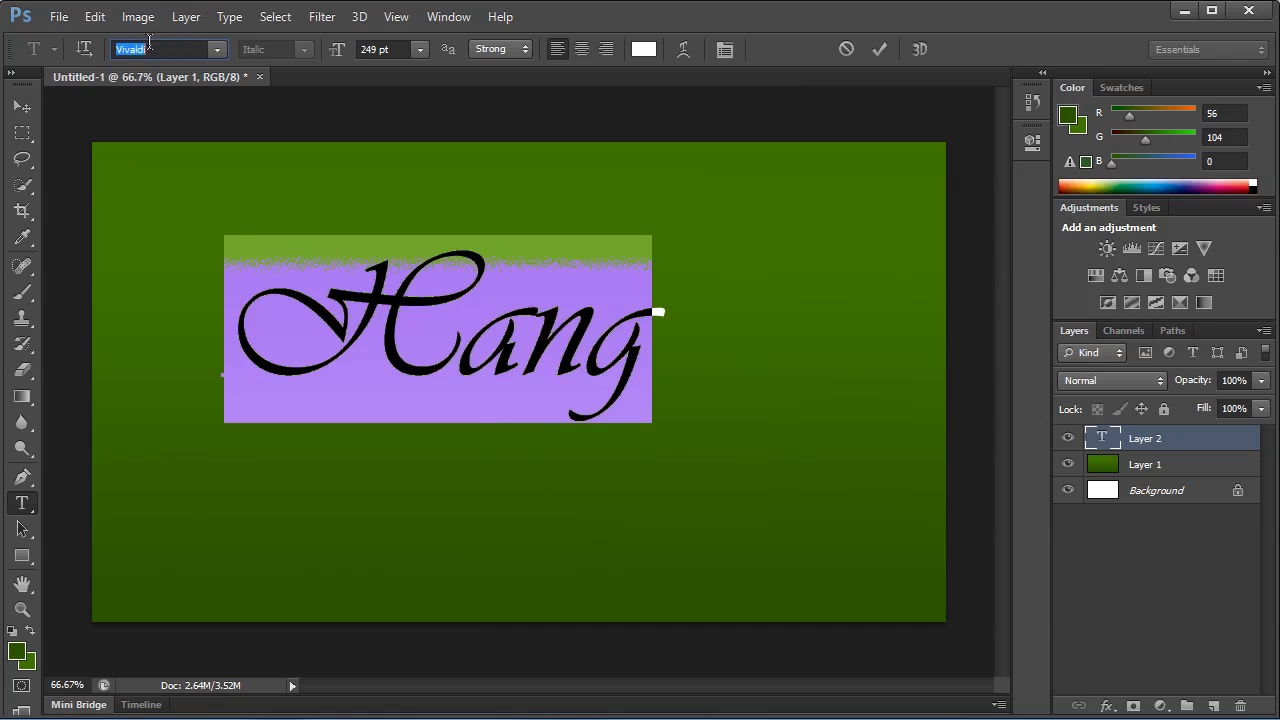
pyautogui.press('Down')
pyautogui.press('Down')
pyautogui.press('Down')
pyautogui.press('Down')
pyautogui.press('Down')
pyautogui.press('Down')
# Go through the fonts from Agency FB onward and set the "Hang" text to Britannic Bold.
pyautogui.write('a')
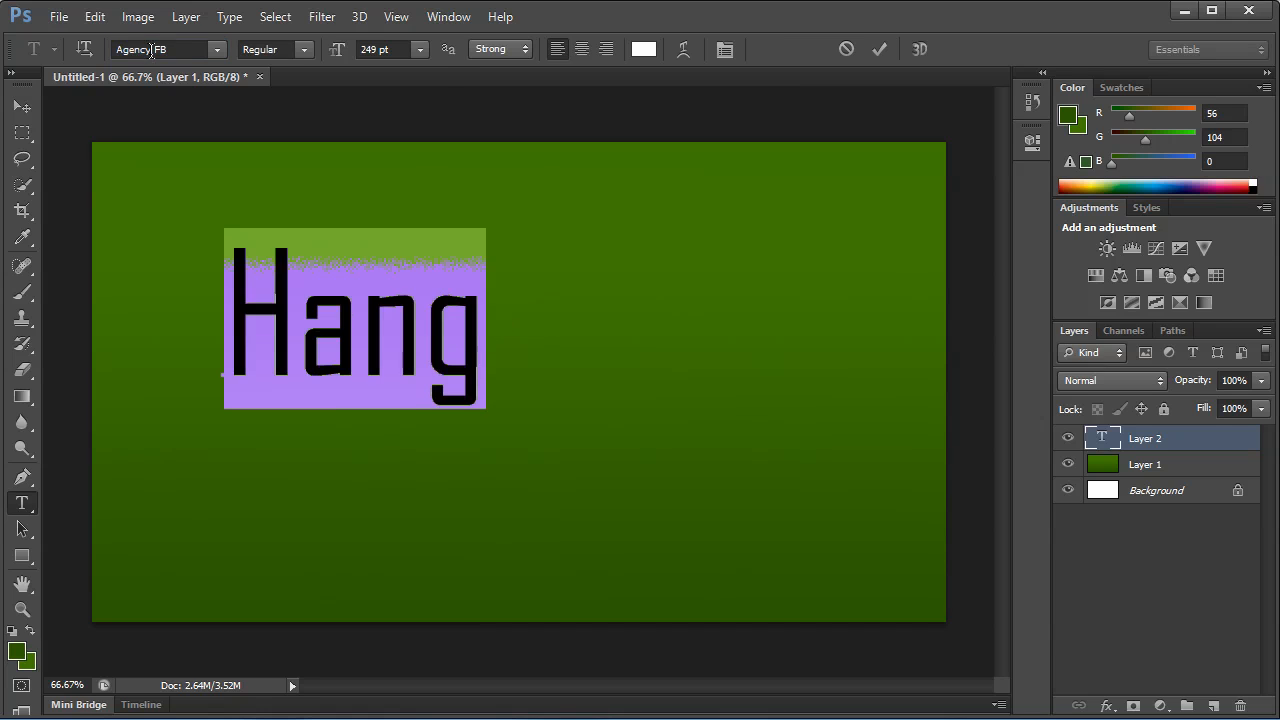
pyautogui.press('Down')
pyautogui.press('Down')
pyautogui.press('Down')
pyautogui.press('Down')
pyautogui.press('Down')
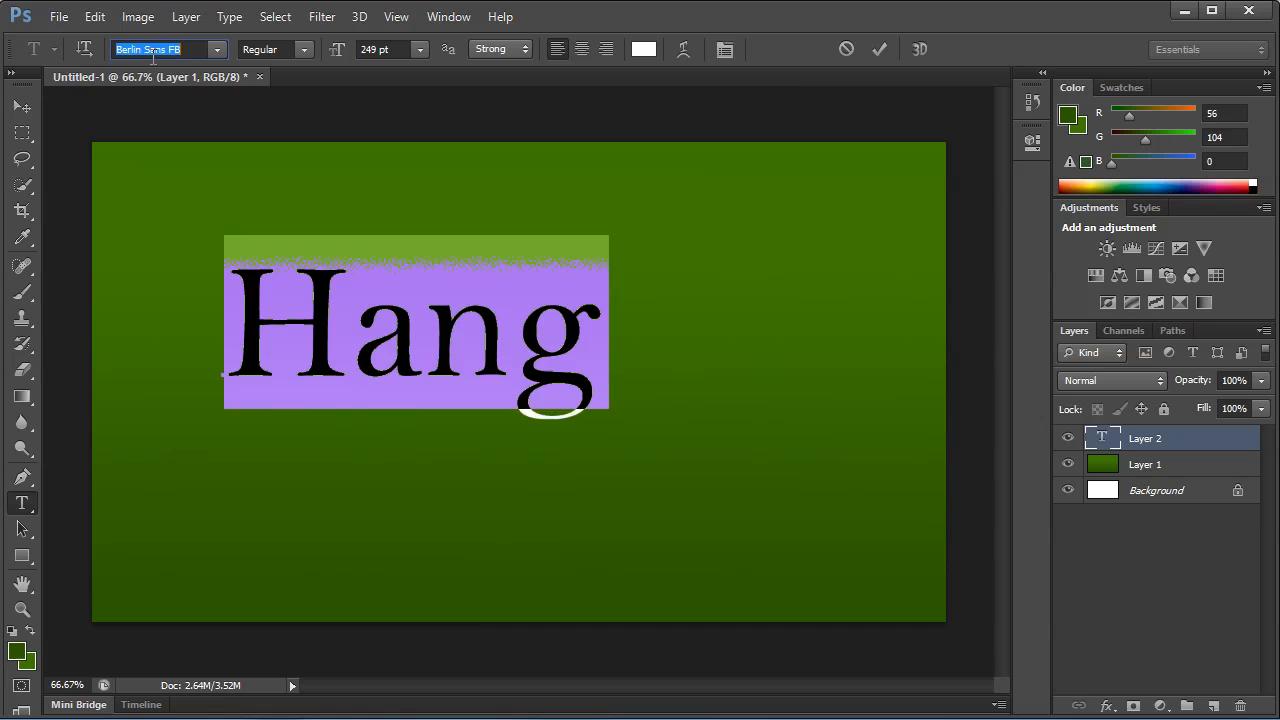
pyautogui.press('Down')
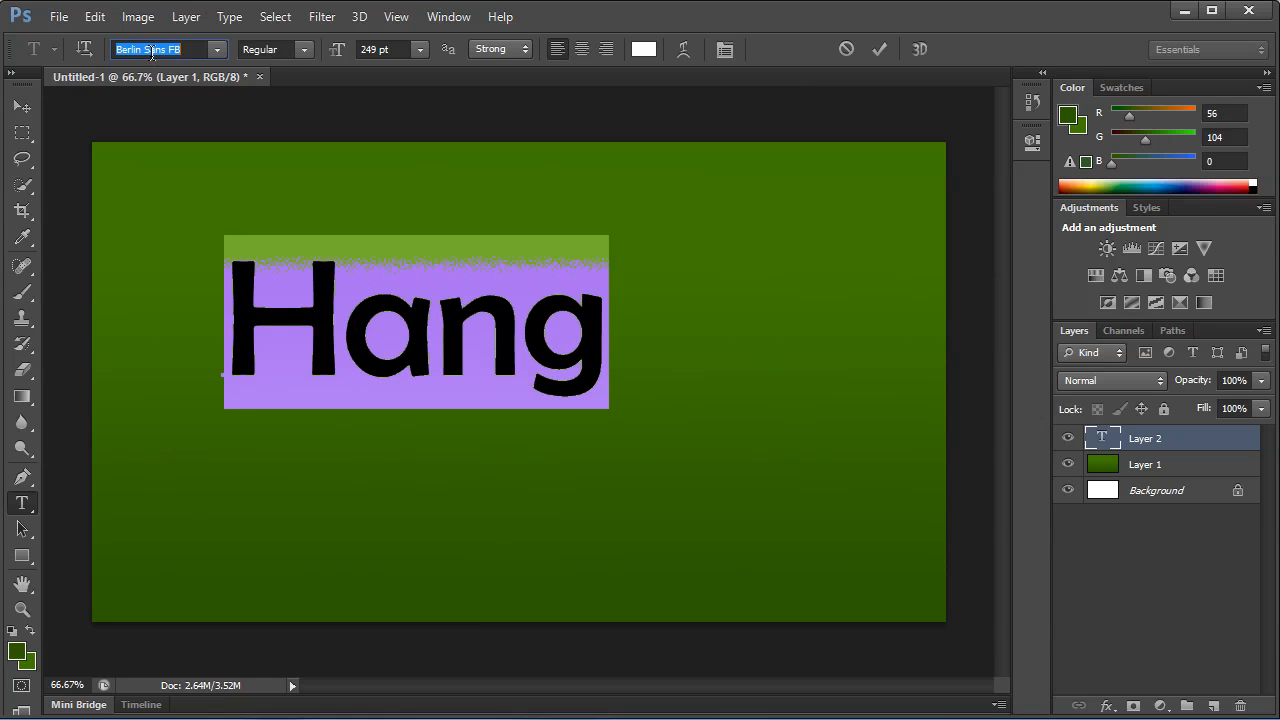
pyautogui.press('Down')
pyautogui.press('Down')
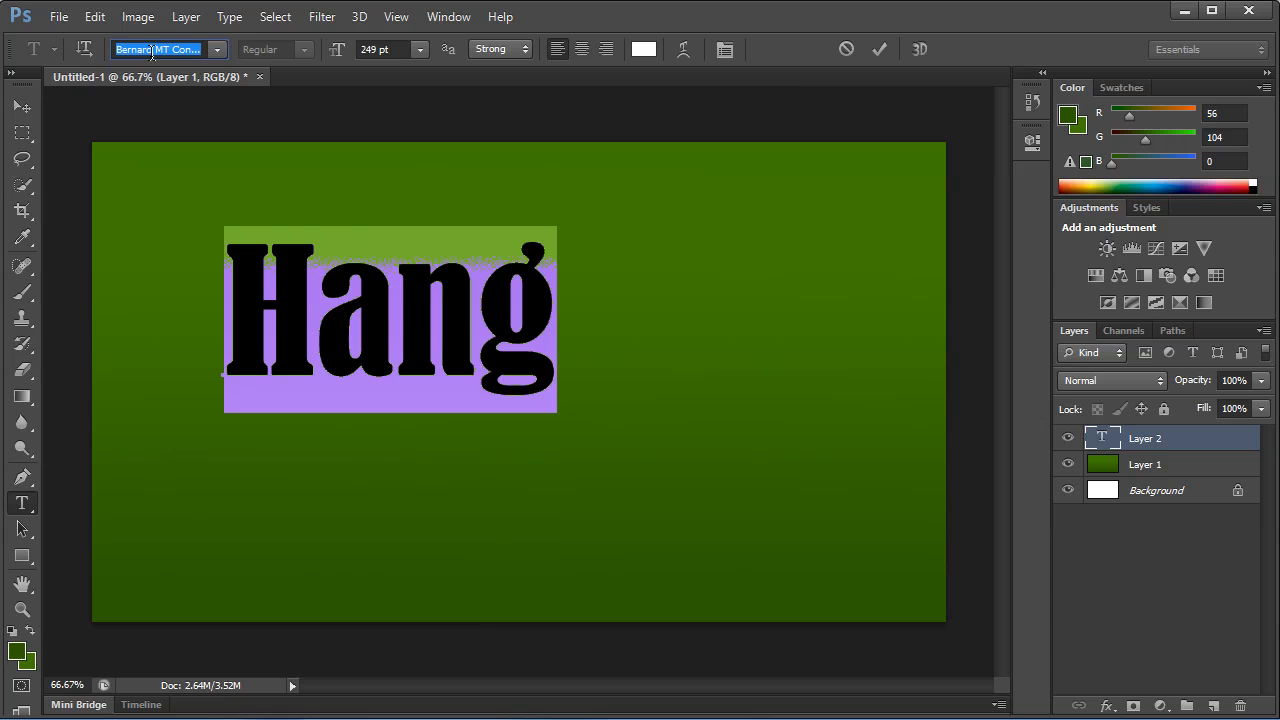
pyautogui.press('Down')
pyautogui.press('Down')
pyautogui.press('Down')
pyautogui.press('Down')
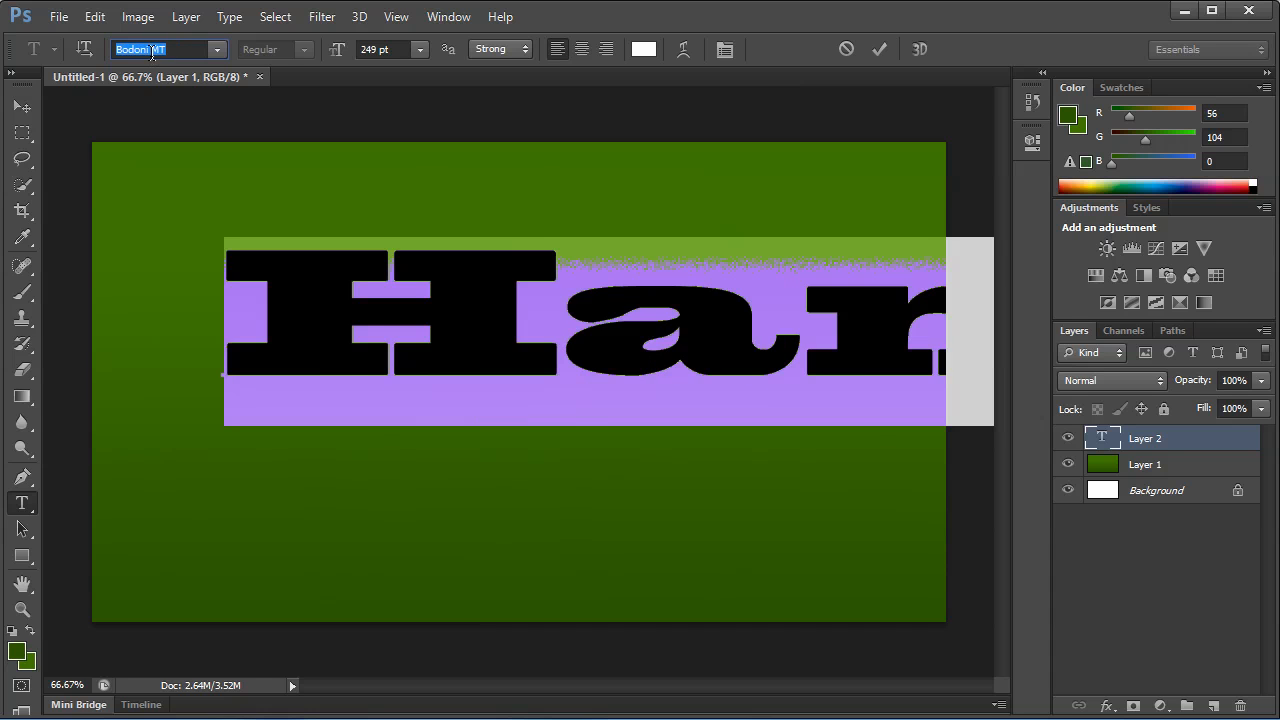
pyautogui.press('Down')
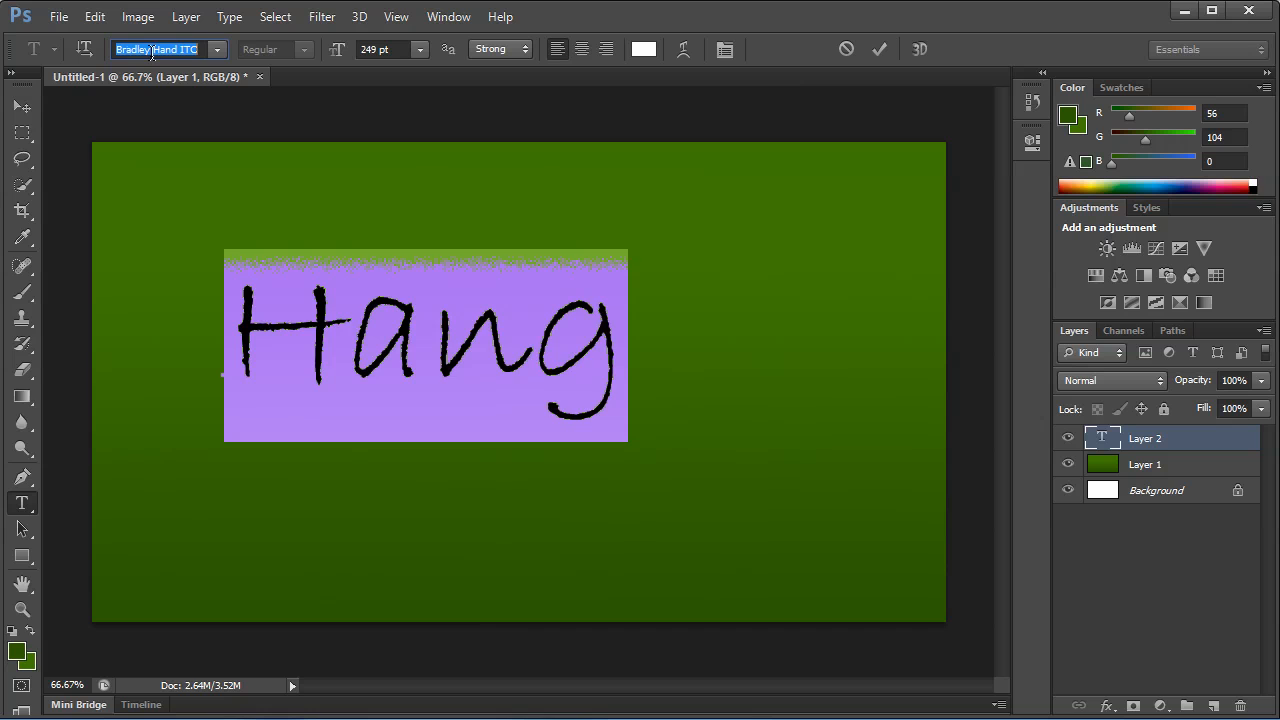
pyautogui.press('Down')
pyautogui.press('Down')
pyautogui.press('Up')
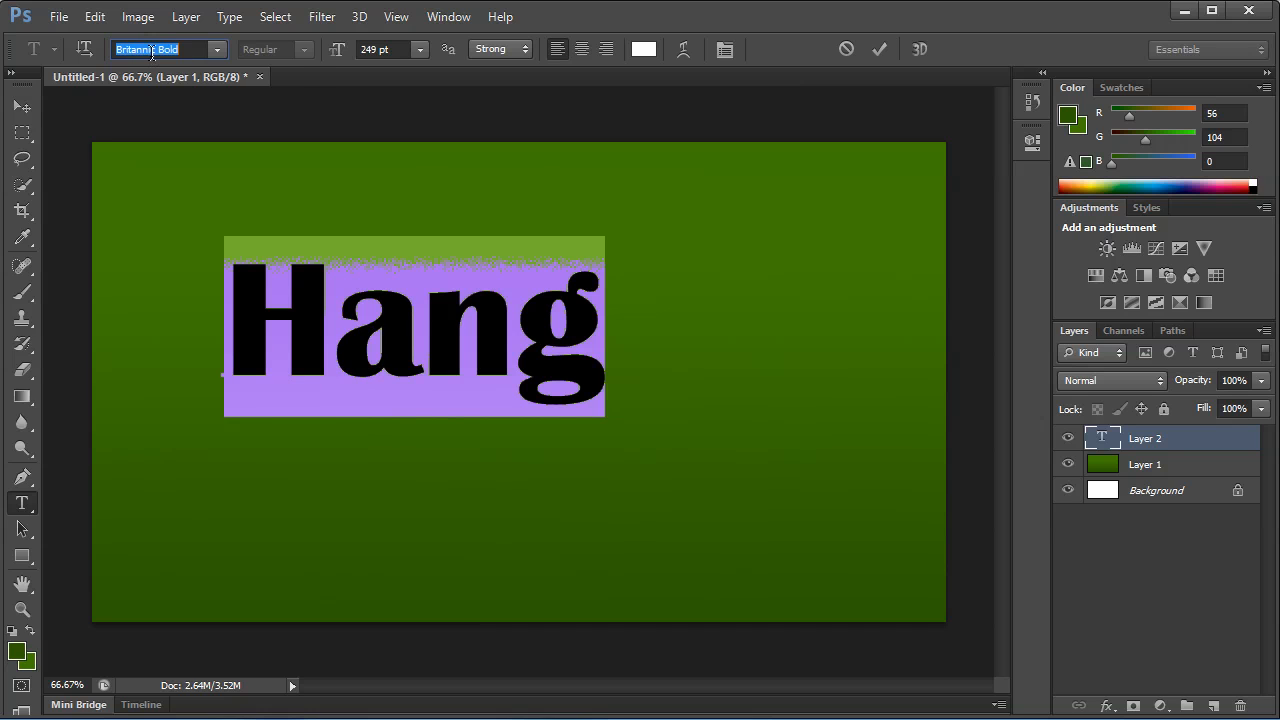
# Set the anti-aliasing of the whole "Hang" text to Crisp and move the text to the upper centre of the canvas.
pyautogui.click(434, 259)
pyautogui.hotkey('ctrl', 'a')
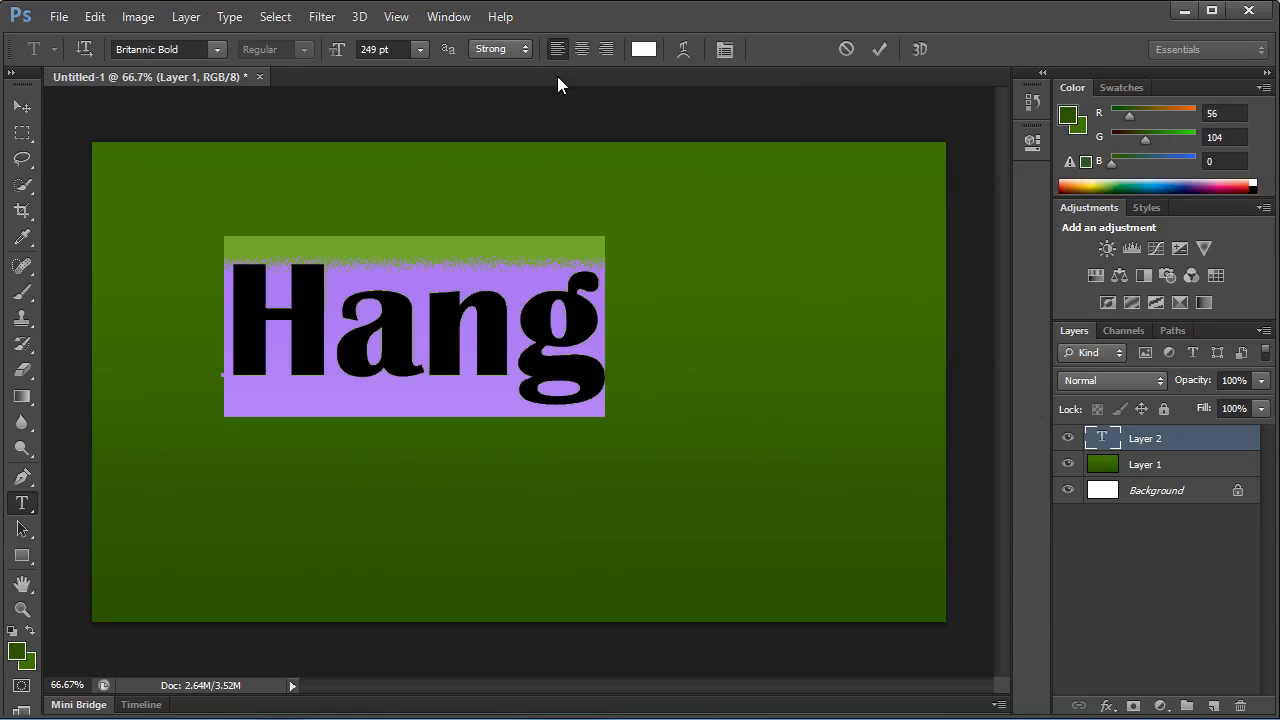
pyautogui.click(500, 49)
pyautogui.click(490, 100)
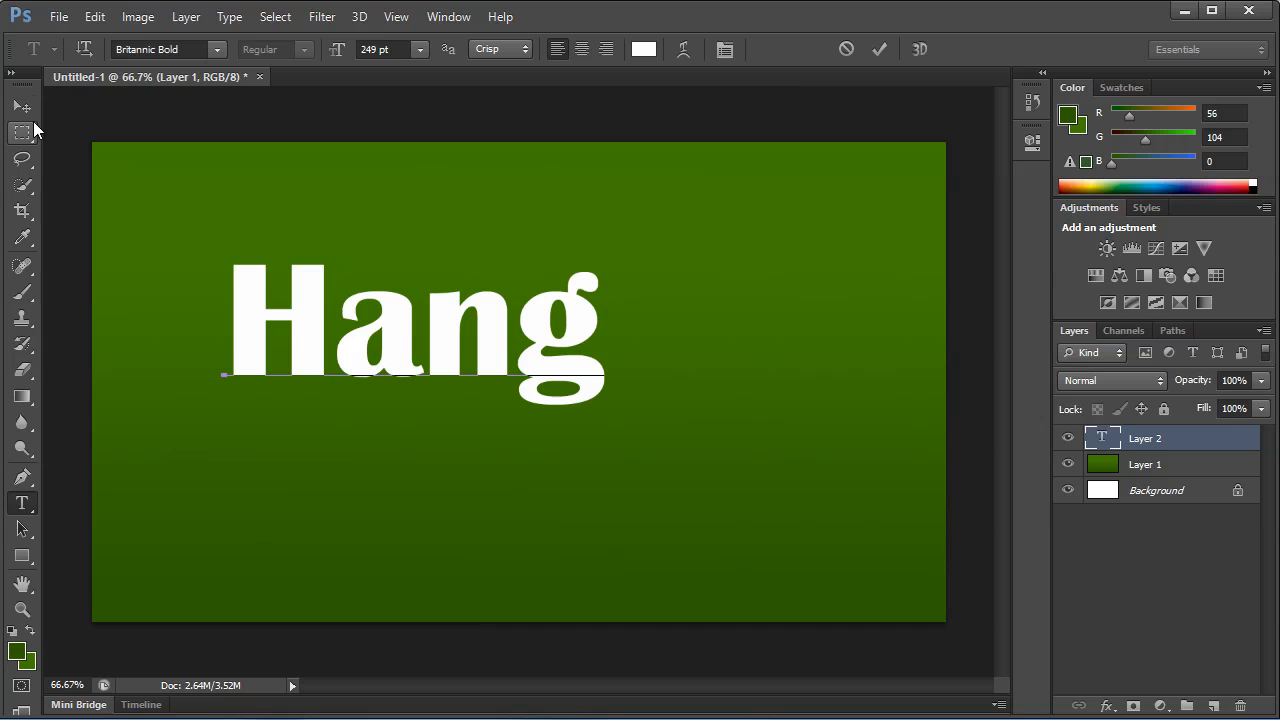
pyautogui.click(22, 107)
pyautogui.moveTo(349, 349); pyautogui.dragTo(462, 277)
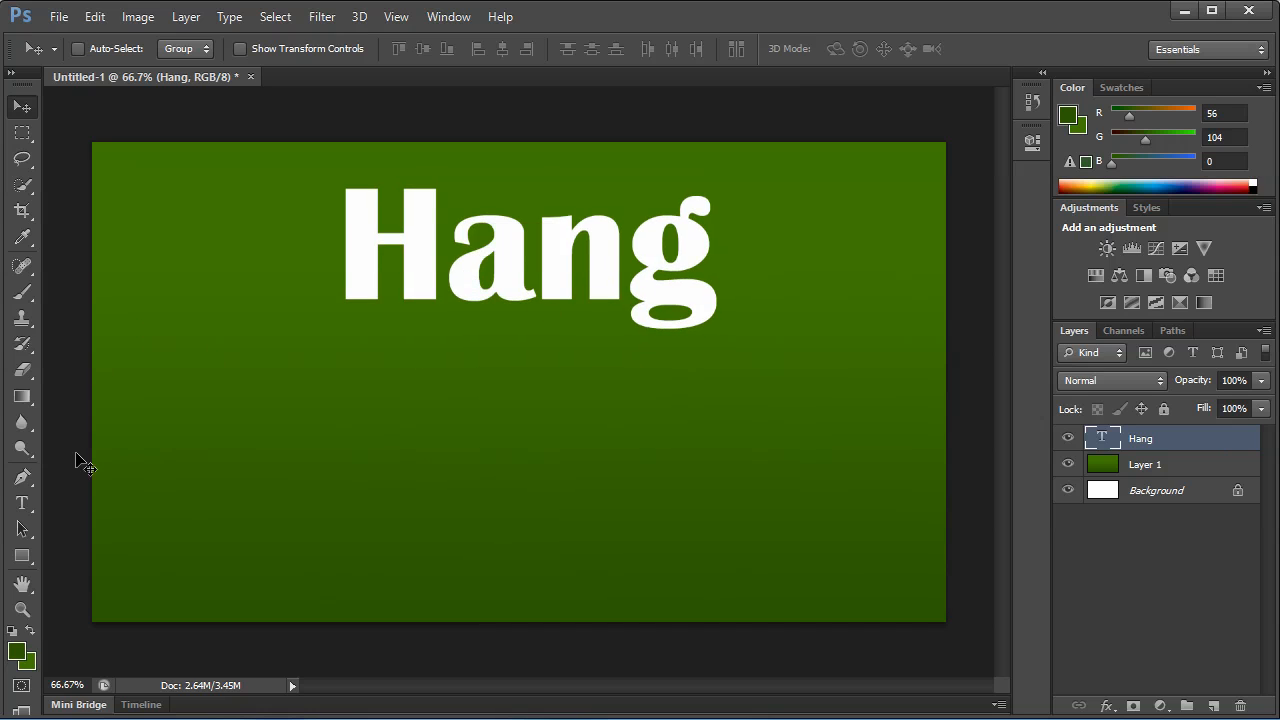
# Select the letter H of the "Hang" text, copy it to its own layer and offset the copy slightly.
pyautogui.press('b')
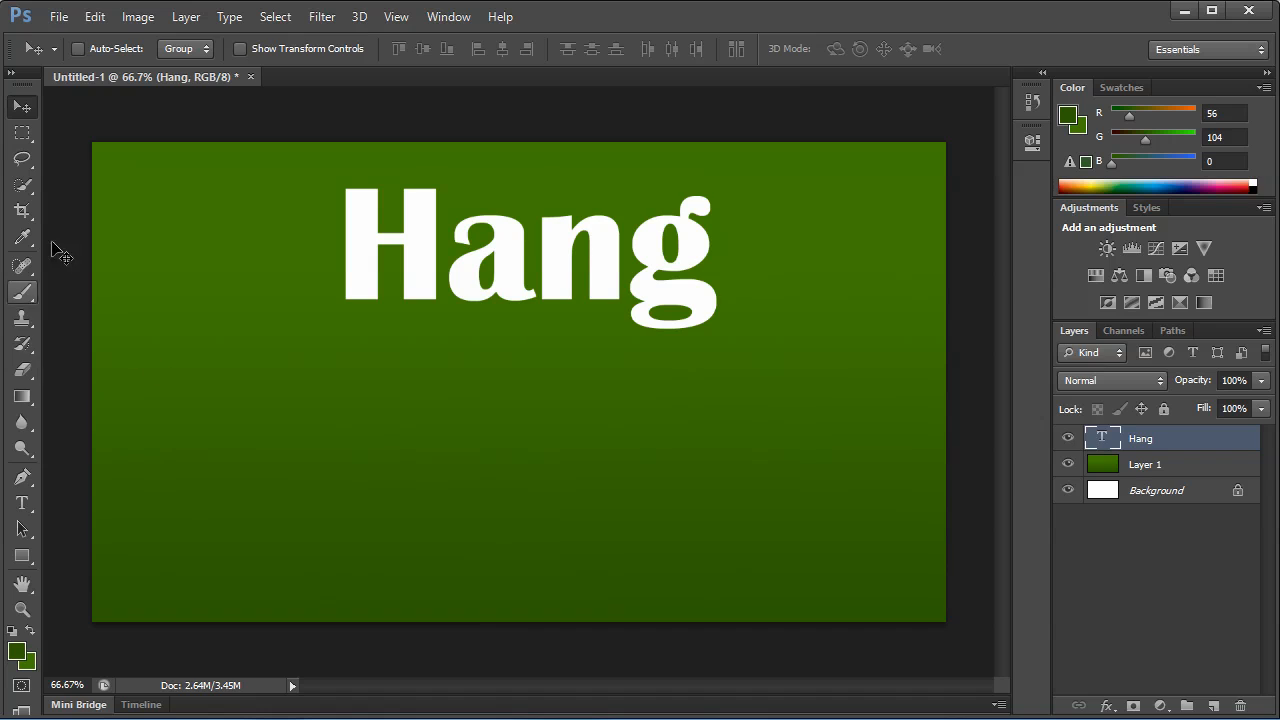
pyautogui.press('m')
pyautogui.moveTo(321, 162); pyautogui.dragTo(444, 340)
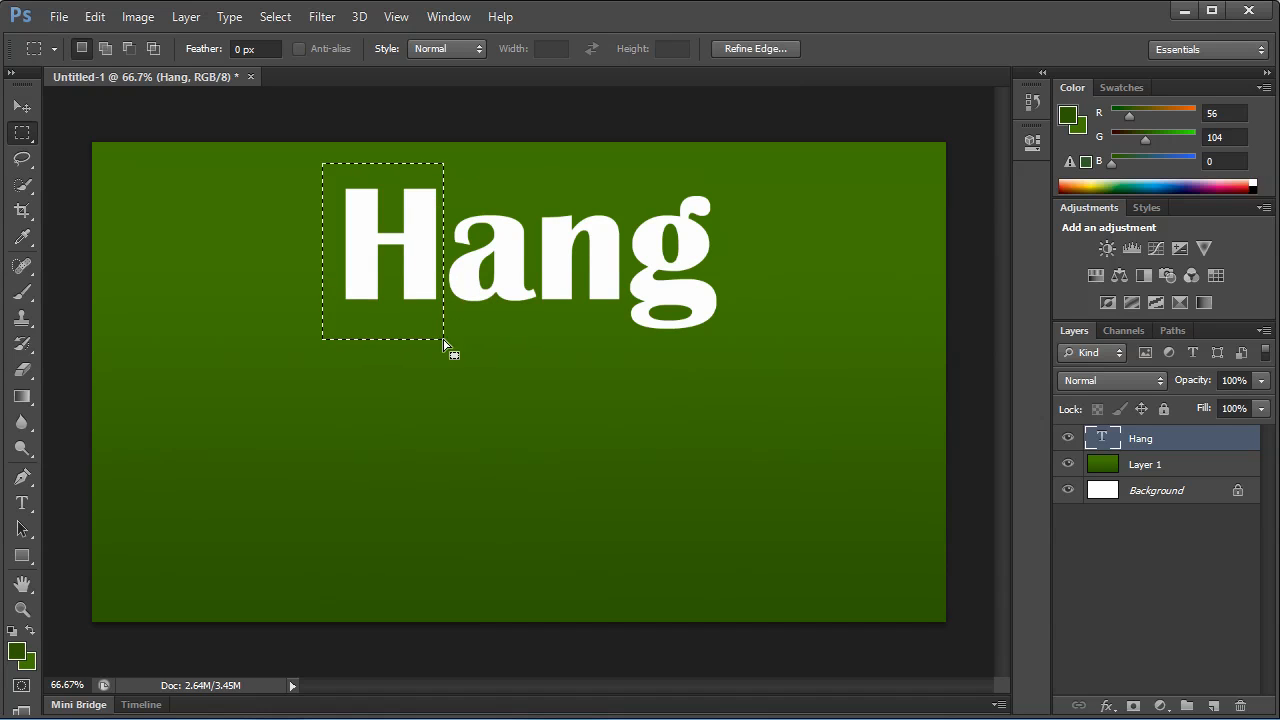
pyautogui.hotkey('ctrl', 'j')
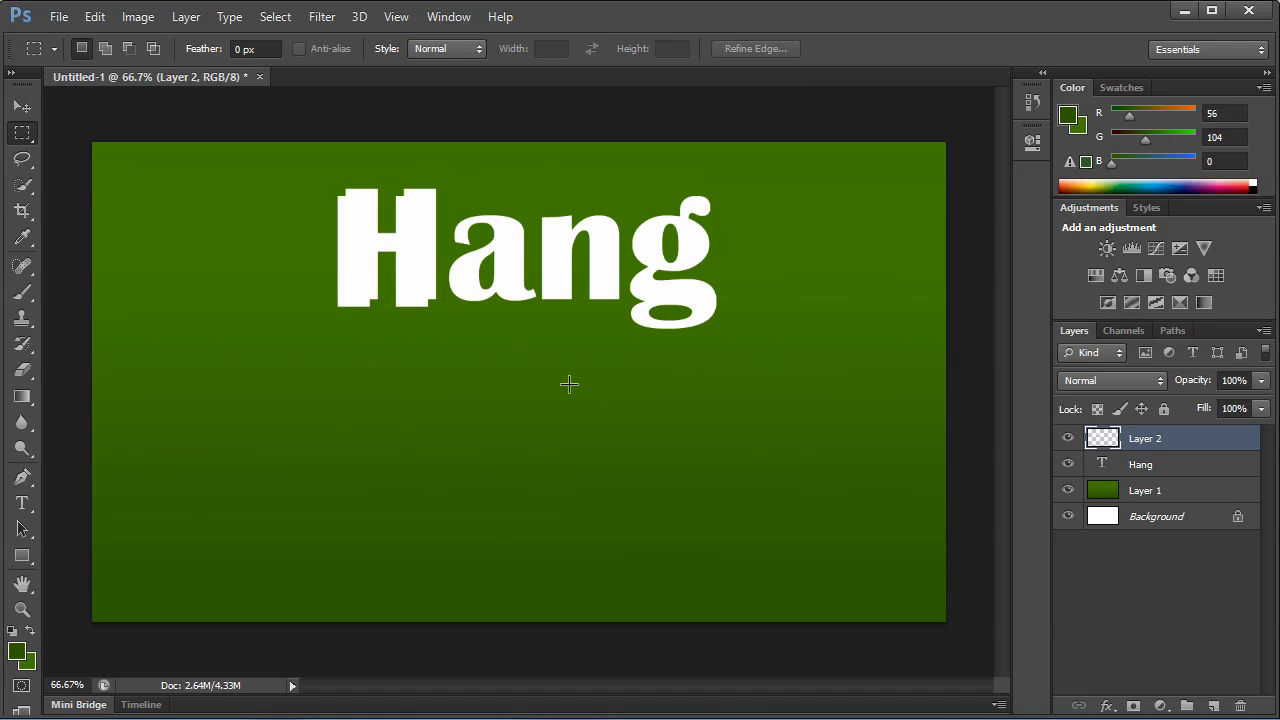
pyautogui.press('v')
# Select the letter "a" on the Hang text layer and copy it to its own layer.
pyautogui.click(1141, 465)
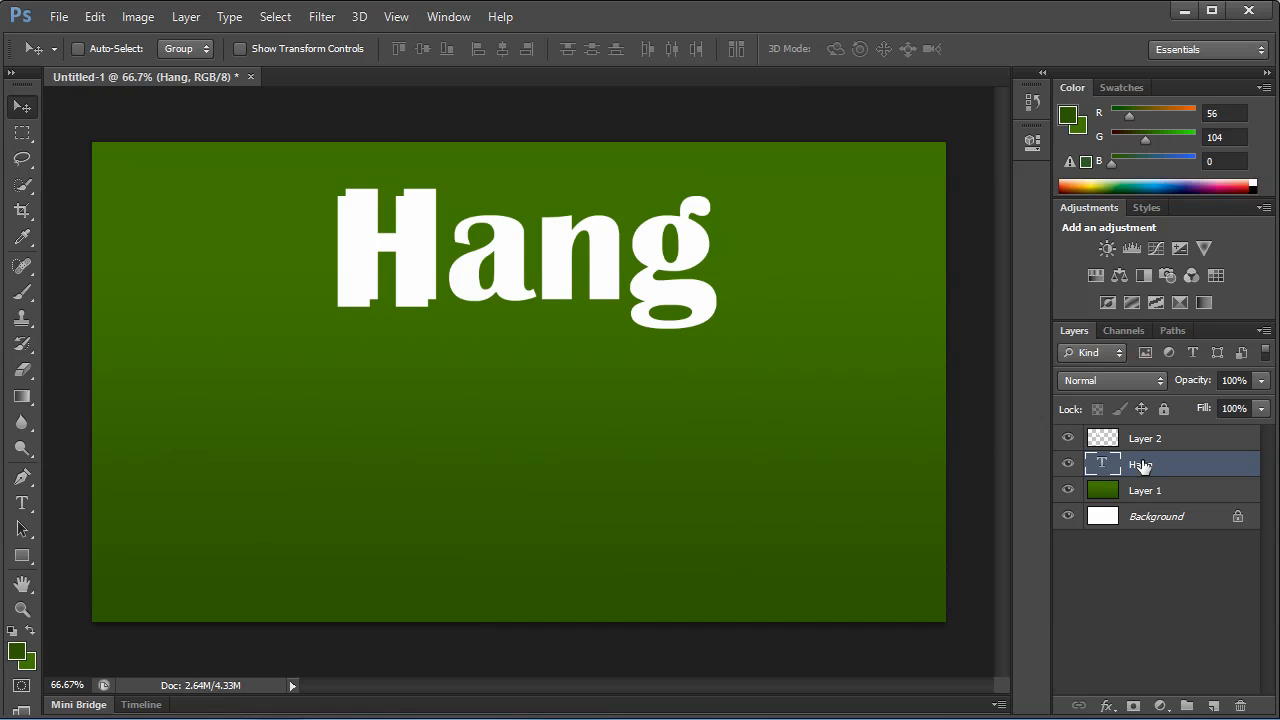
pyautogui.click(22, 132)
pyautogui.moveTo(443, 192); pyautogui.dragTo(538, 329)
pyautogui.hotkey('ctrl', 'j')
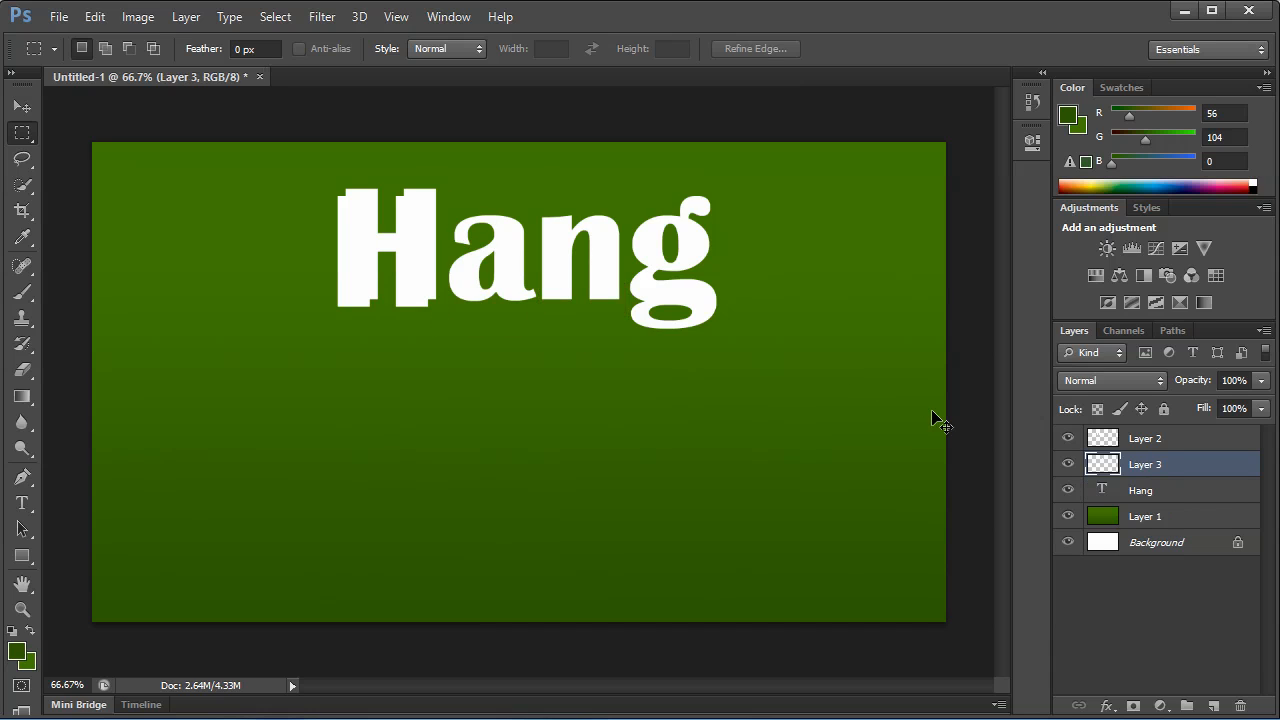
# Copy the letters "n" and "g" from the Hang text layer onto separate layers and shift the g down and right.
pyautogui.click(1166, 491)
pyautogui.moveTo(540, 193); pyautogui.dragTo(621, 326)
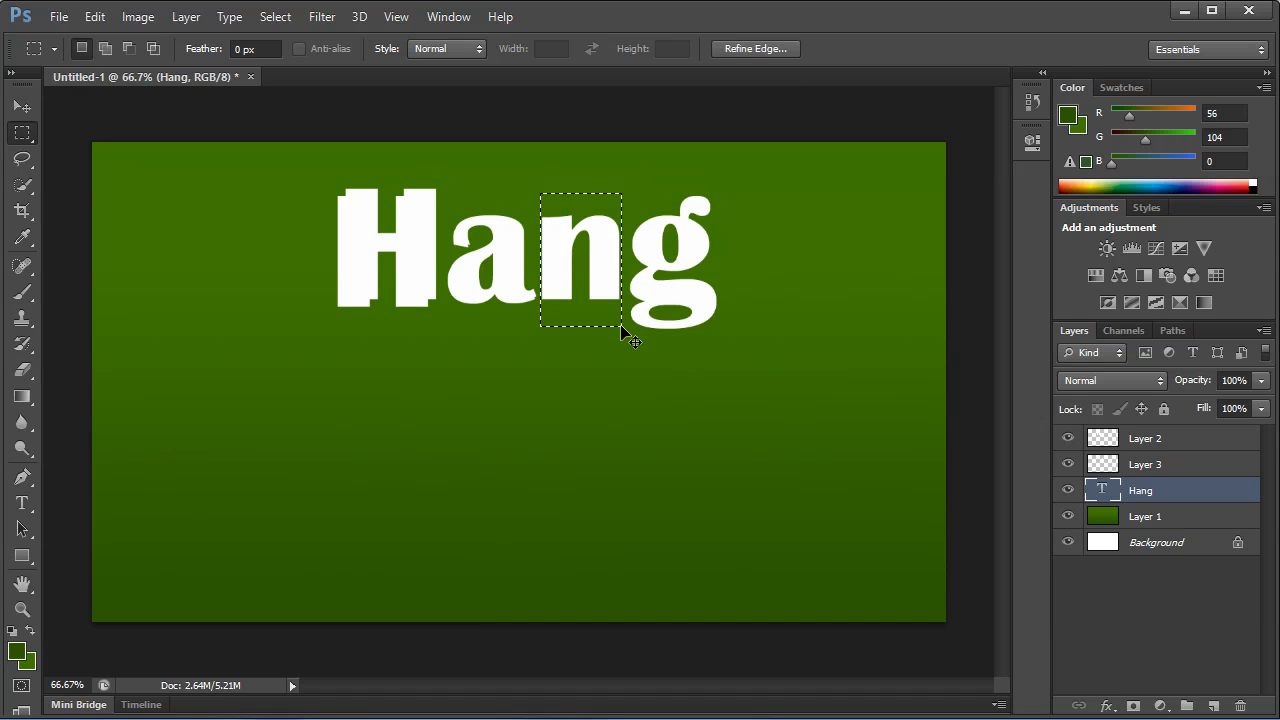
pyautogui.hotkey('ctrl', 'j')
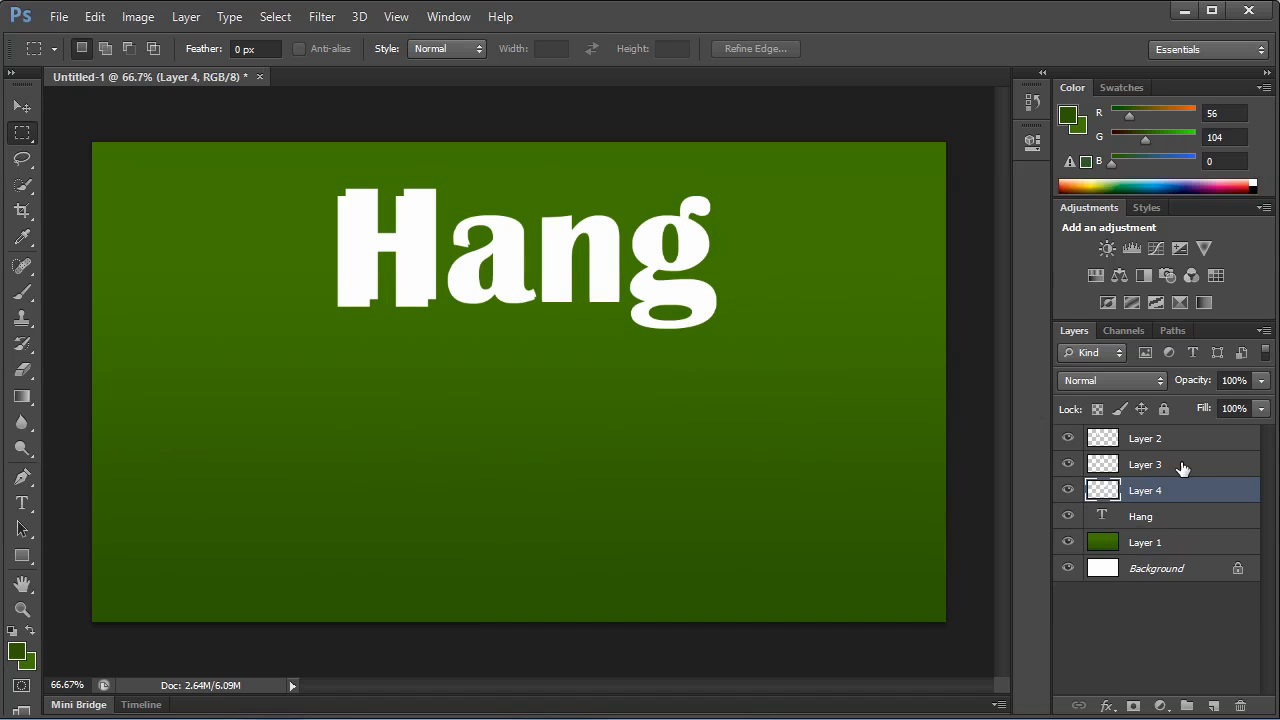
pyautogui.click(1143, 516)
pyautogui.moveTo(766, 182); pyautogui.dragTo(628, 372)
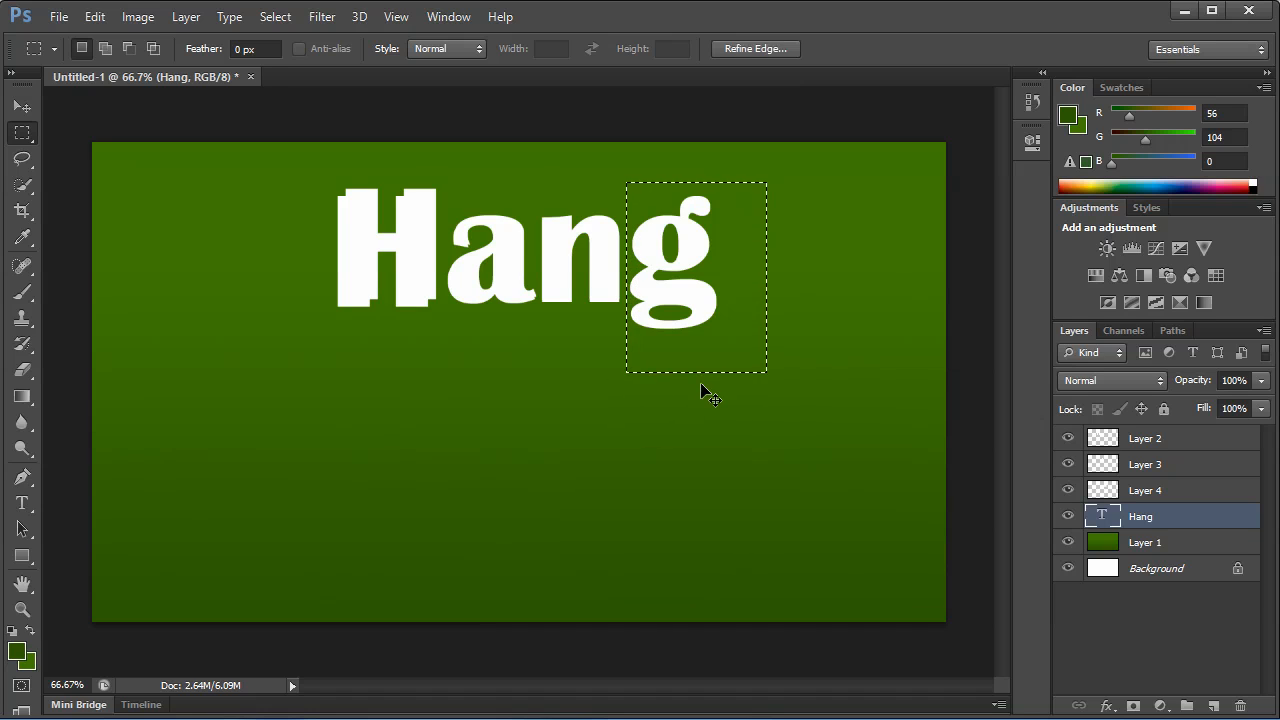
pyautogui.hotkey('ctrl', 'j')
# Hide the original Hang text layer so only the separate letter copies show.
pyautogui.click(1114, 494)
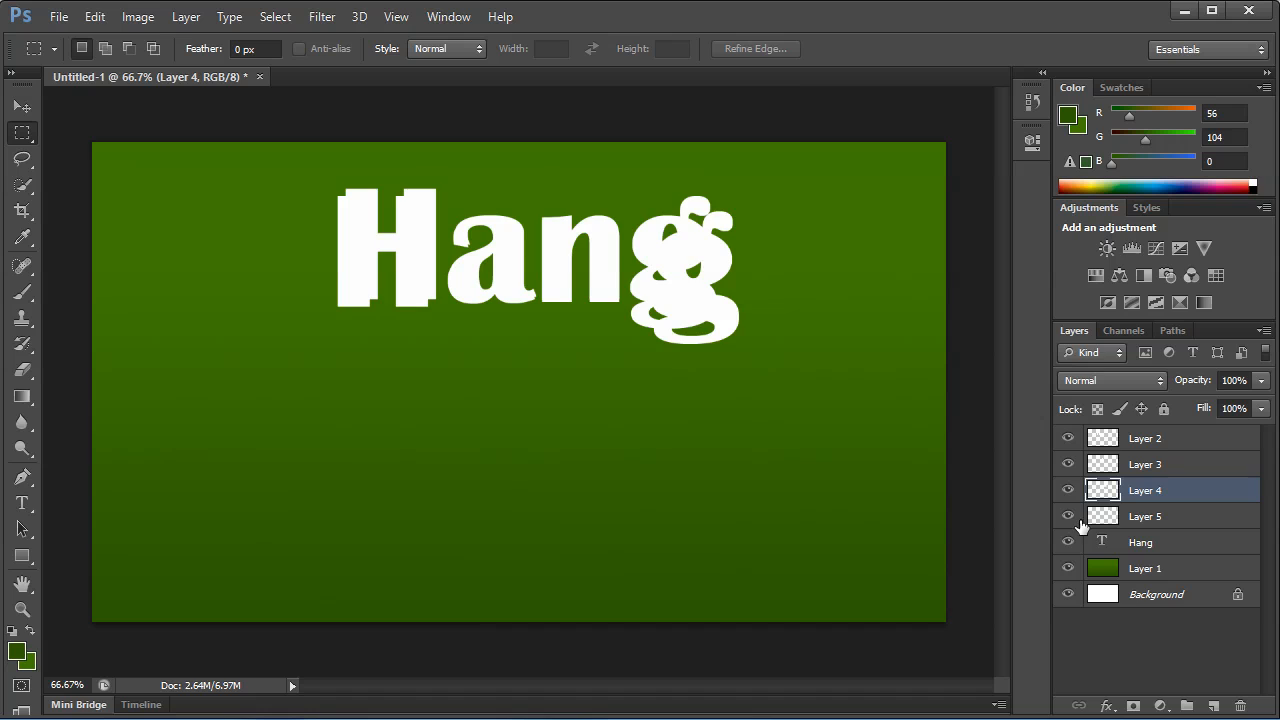
pyautogui.click(1068, 543)
pyautogui.click(1165, 518)
pyautogui.click(1150, 494)
pyautogui.press('v')
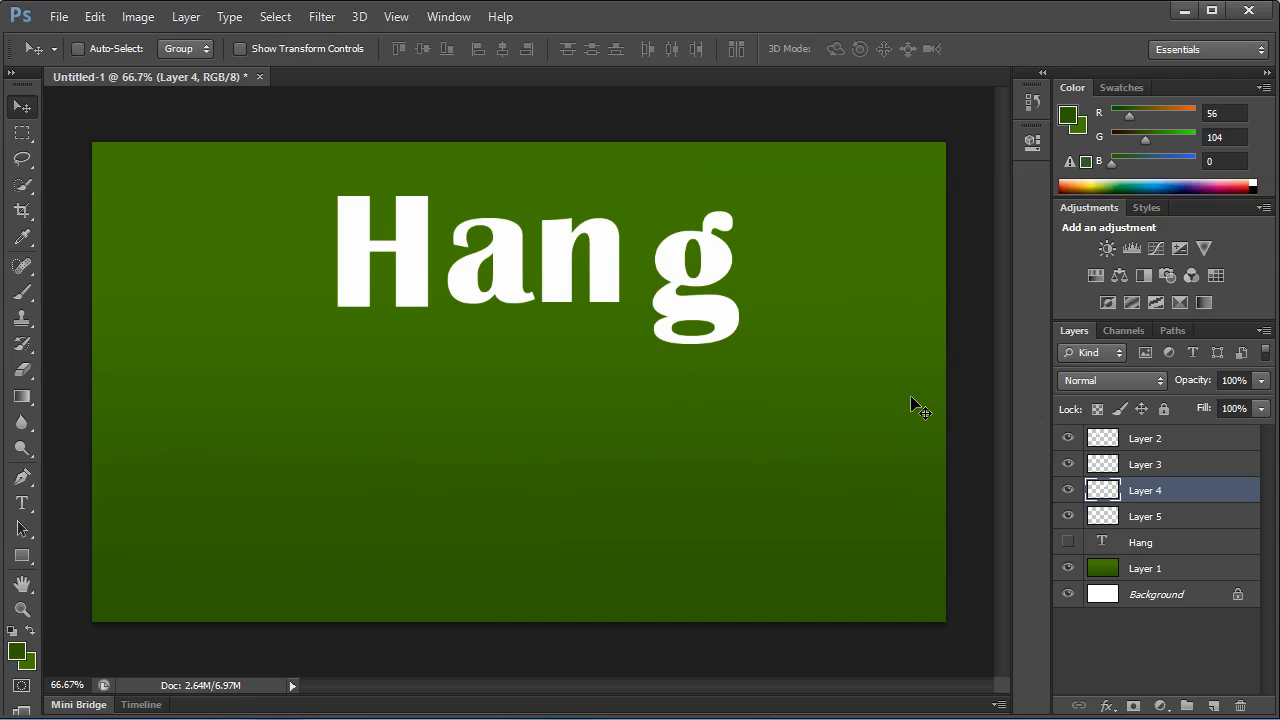
pyautogui.click(1170, 441)
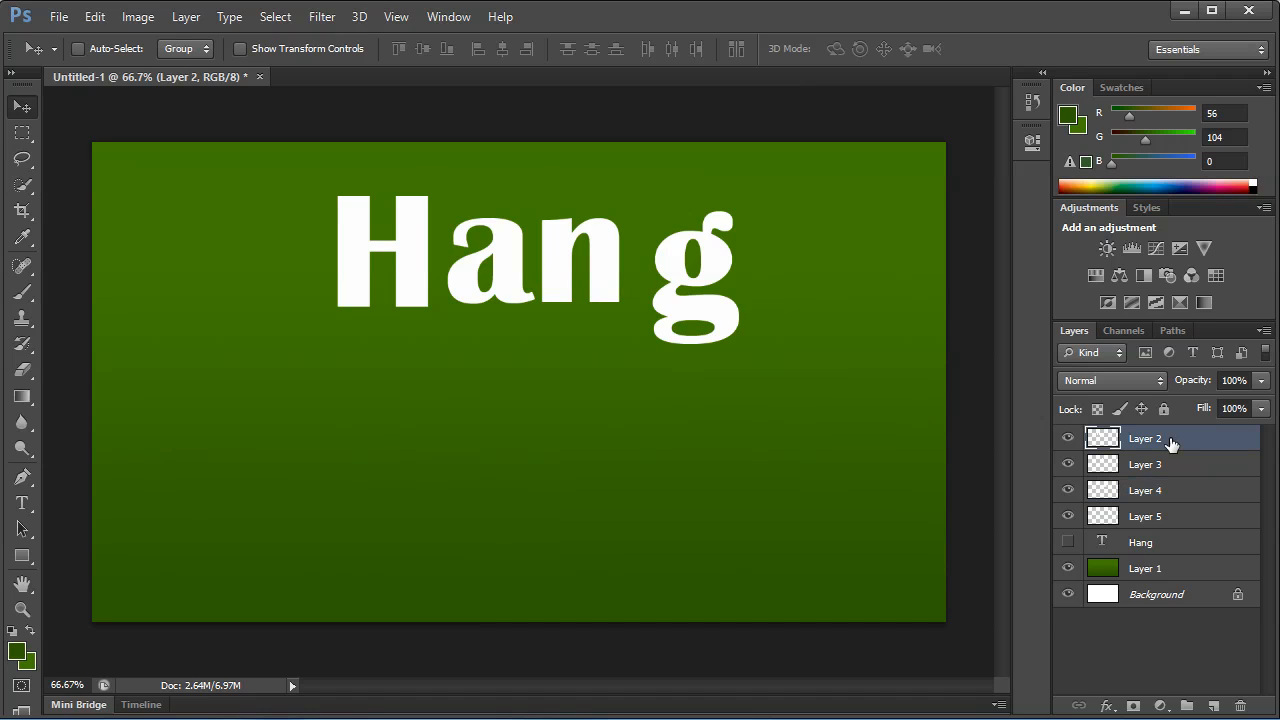
# Nudge the "g" letter on Layer 5 left and up so it sits close beside the "n".
pyautogui.click(1172, 514)
pyautogui.press('Left')
pyautogui.press('Left')
pyautogui.hotkey('shift', 'Up')
pyautogui.press('Left')
pyautogui.hotkey('shift', 'Left')
pyautogui.hotkey('shift', 'Left')
pyautogui.hotkey('shift', 'Left')
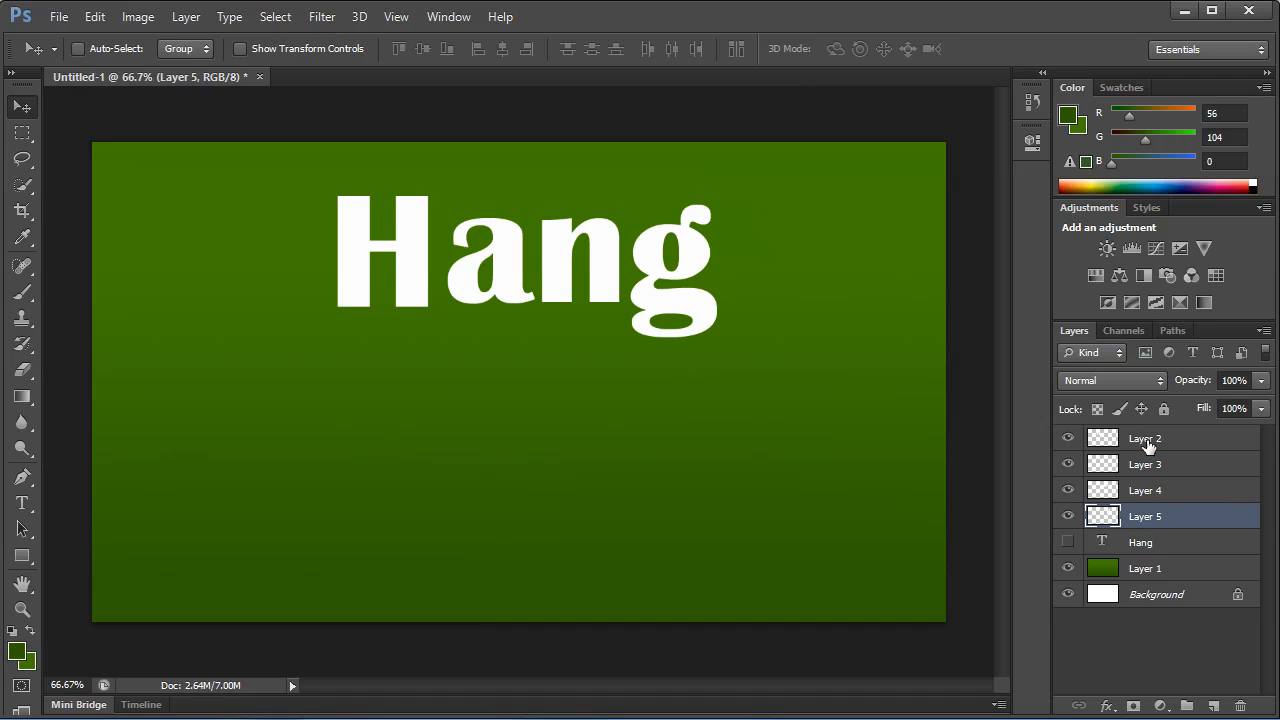
# Rename the layers of the last two letters as "g" and "n".
pyautogui.click(1069, 517)
pyautogui.click(1069, 517)
pyautogui.doubleClick(1145, 517)
pyautogui.write('g')
pyautogui.click(1058, 497)
pyautogui.doubleClick(1132, 491)
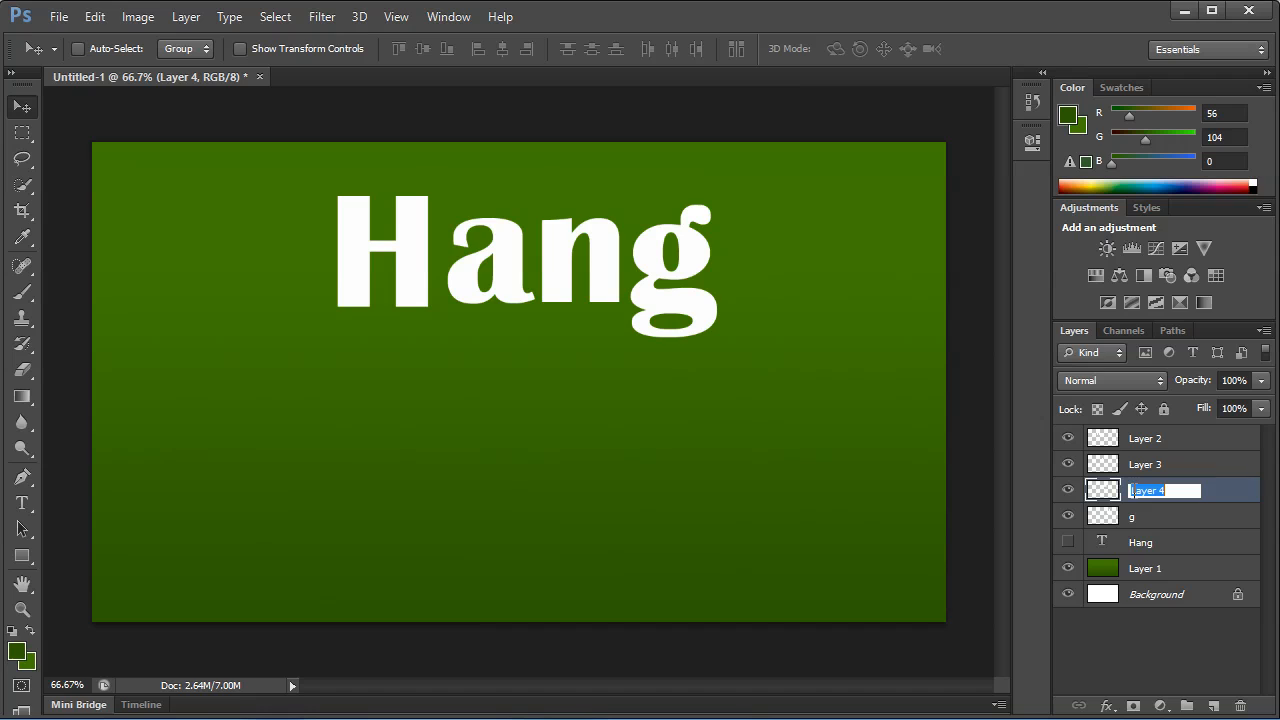
pyautogui.write('n')
# Rename the layers of the first two letters as "a" and "h".
pyautogui.click(1168, 466)
pyautogui.click(1068, 464)
pyautogui.click(1068, 464)
pyautogui.doubleClick(1145, 465)
pyautogui.write('a')
pyautogui.press('Return')
pyautogui.click(1148, 440)
pyautogui.doubleClick(1145, 439)
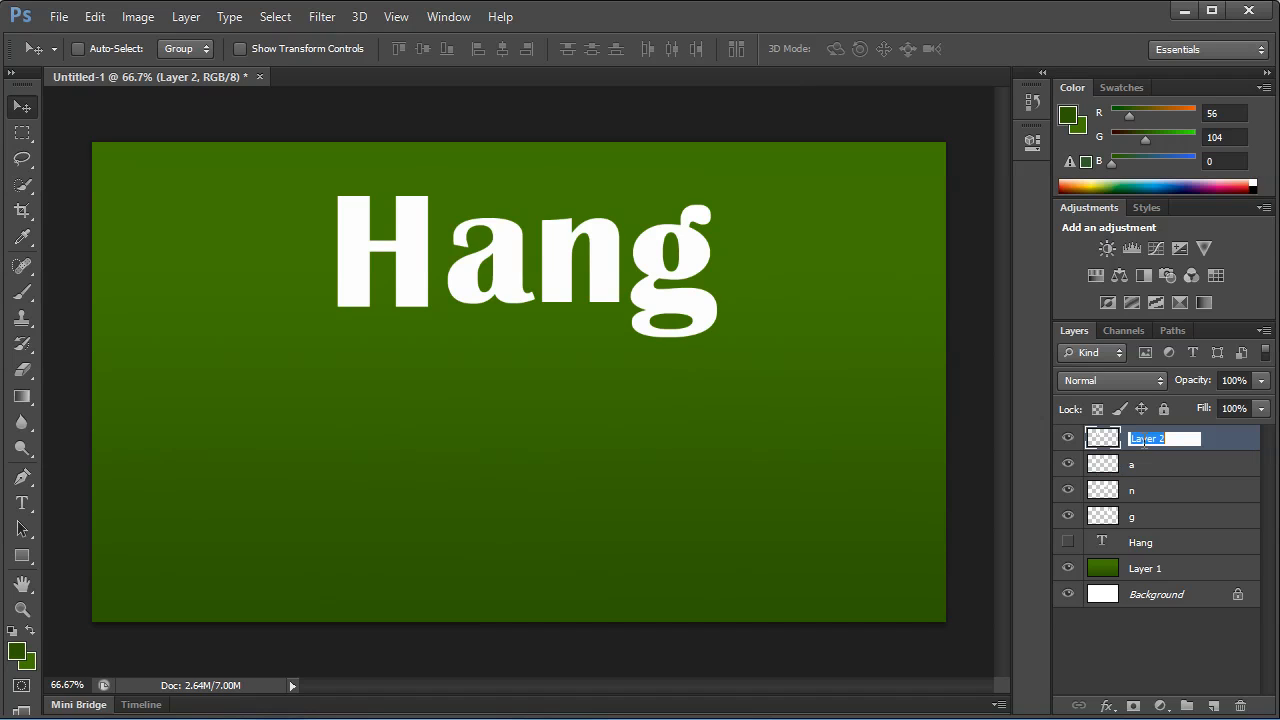
pyautogui.write('h')
pyautogui.press('Return')
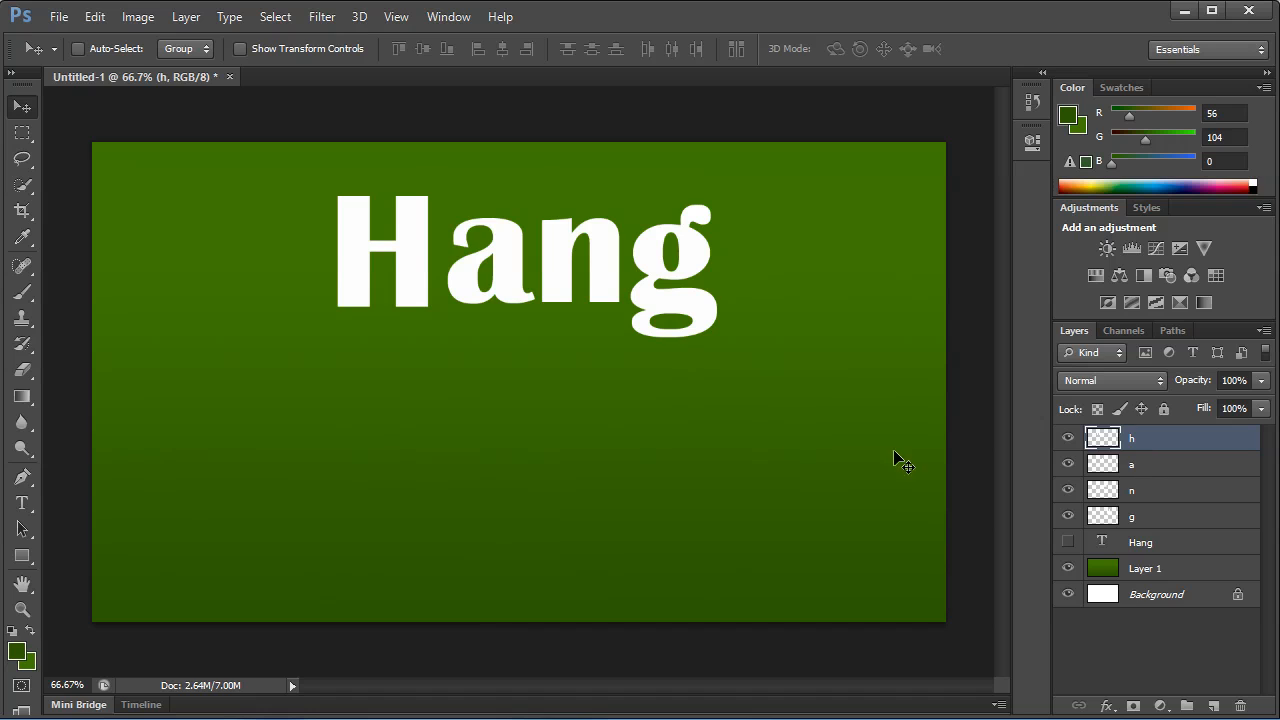
# Rotate the letter H slightly counterclockwise with Free Transform.
pyautogui.hotkey('ctrl', 't')
pyautogui.moveTo(476, 270); pyautogui.dragTo(498, 238)
pyautogui.press('Return')
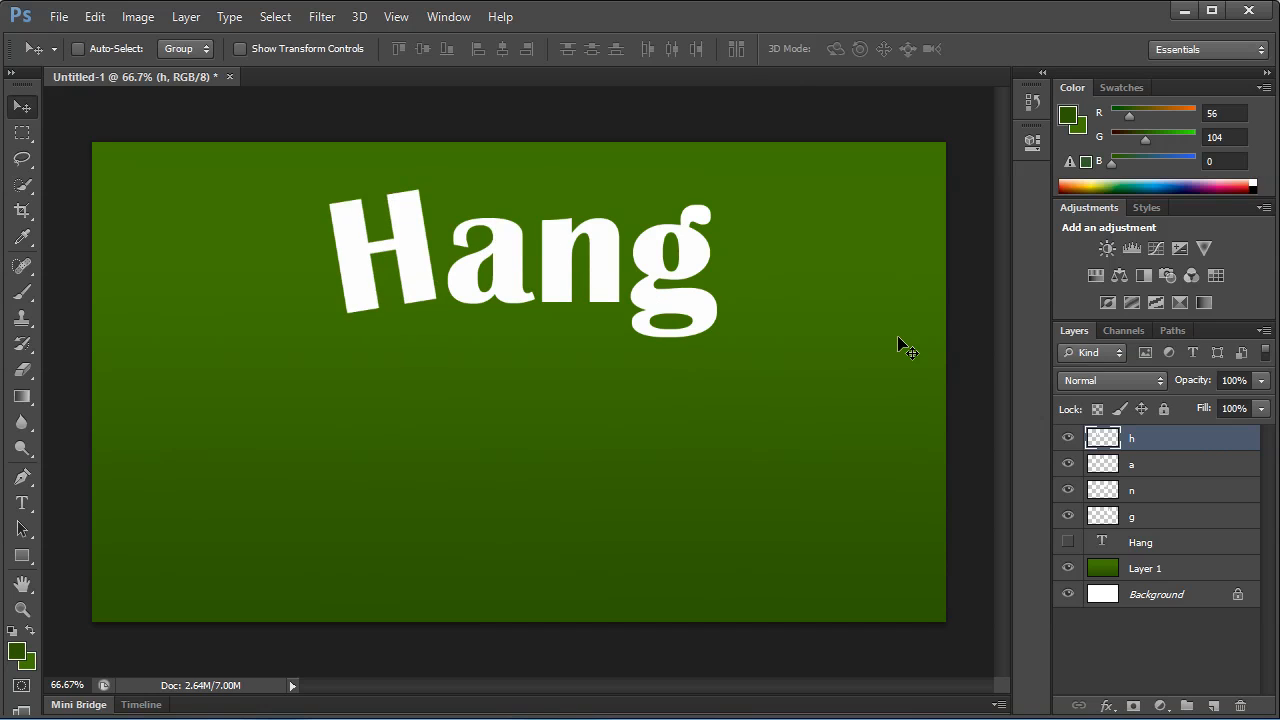
# Rotate the letter "n" slightly clockwise with Free Transform.
pyautogui.click(1133, 468)
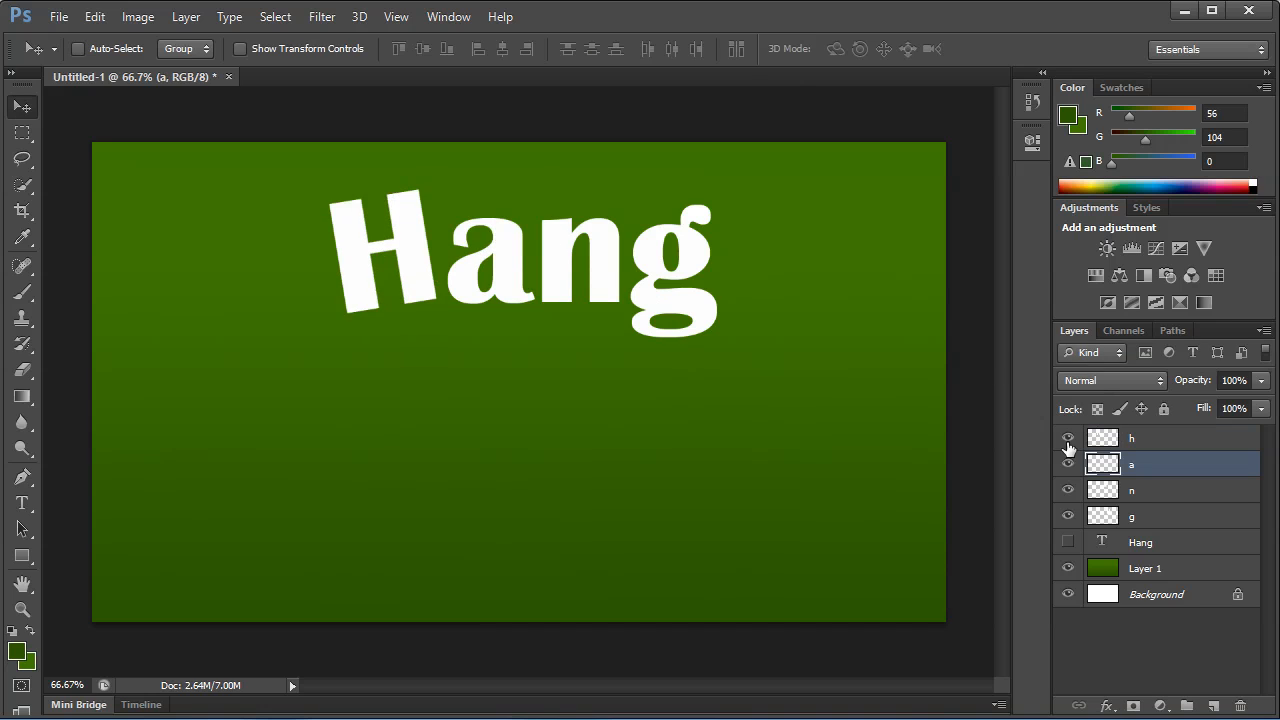
pyautogui.click(1128, 491)
pyautogui.hotkey('ctrl', 't')
pyautogui.moveTo(657, 235); pyautogui.dragTo(613, 285)
pyautogui.press('Return')
# Rotate the letter "g" slightly counterclockwise and move it a little up and away from the "n".
pyautogui.click(1124, 516)
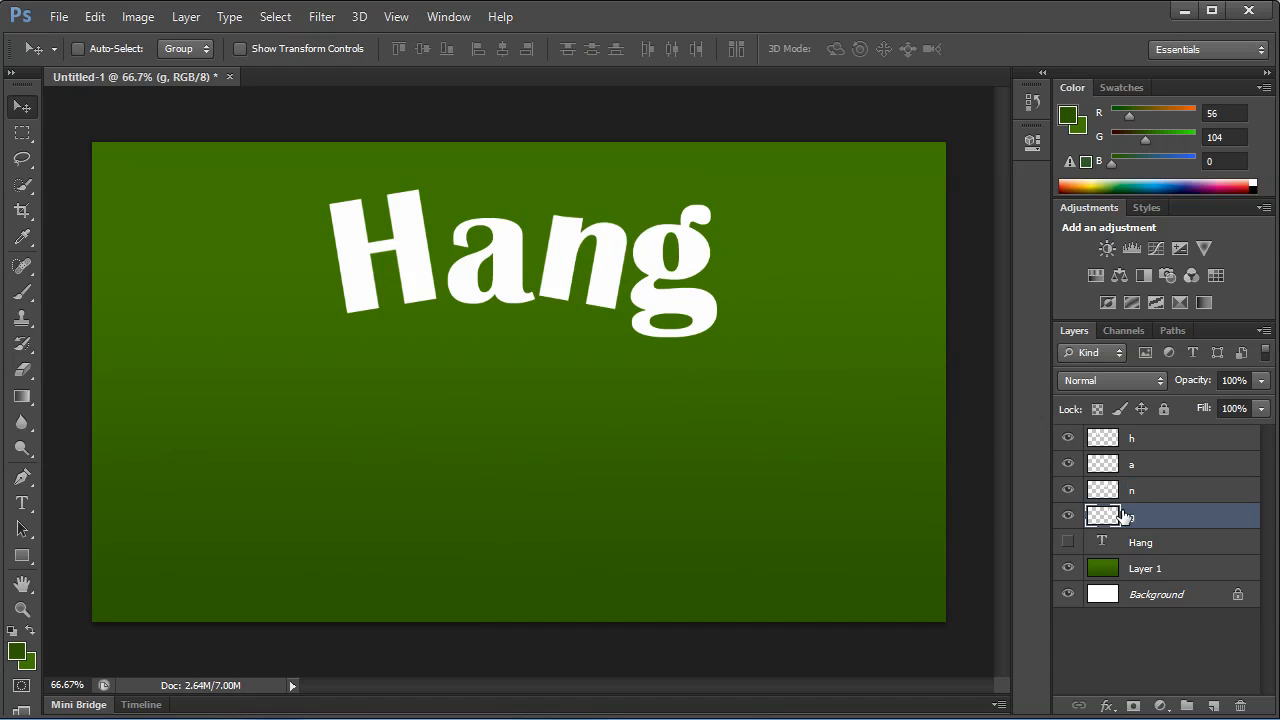
pyautogui.hotkey('ctrl', 't')
pyautogui.moveTo(759, 263); pyautogui.dragTo(697, 242)
pyautogui.press('Return')
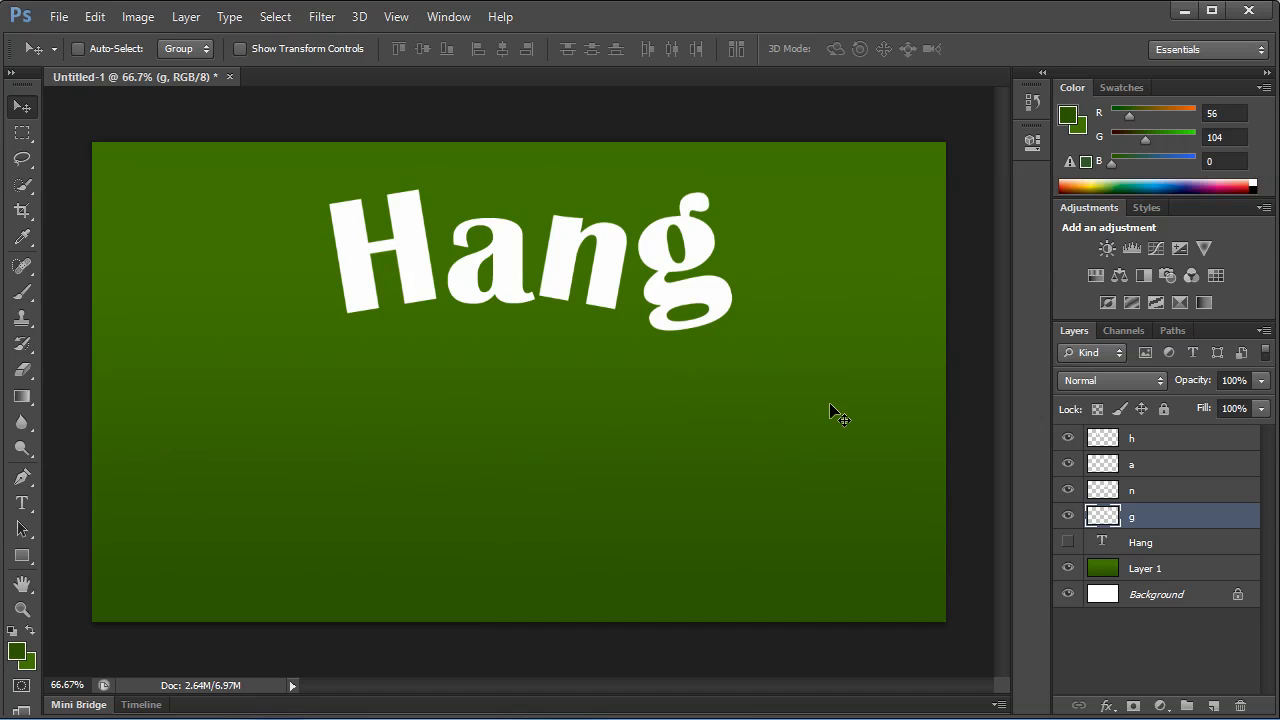
# Set up the Brush tool with a size of 15 px and 100% hardness.
pyautogui.click(22, 292)
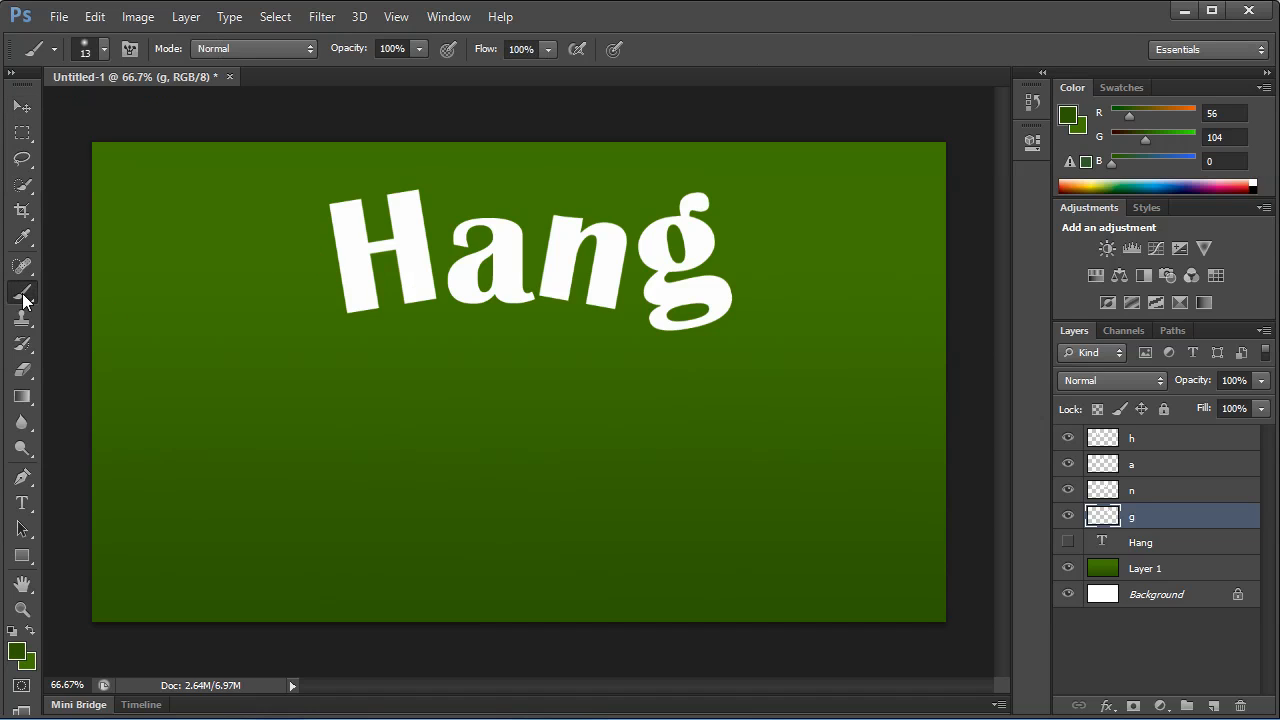
pyautogui.rightClick(354, 229)
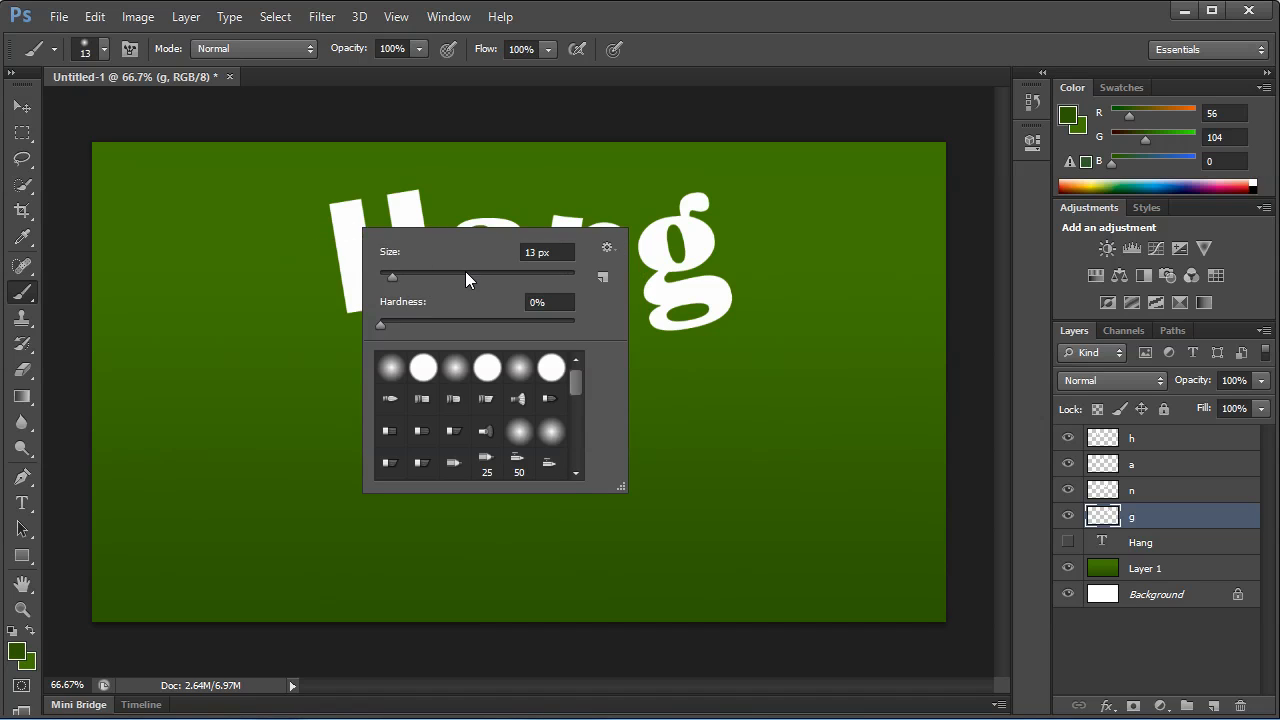
pyautogui.click(536, 252)
pyautogui.write('25')
pyautogui.press('Tab')
pyautogui.write('100')
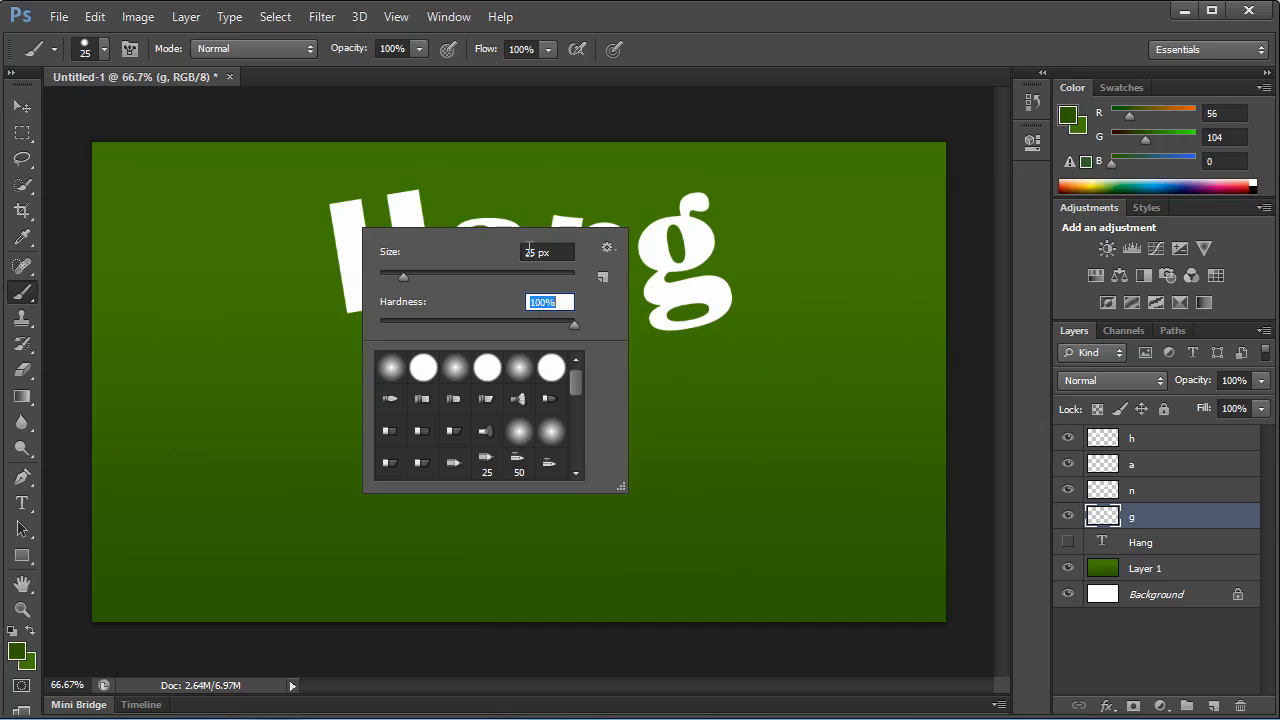
pyautogui.hotkey('shift', 'Tab')
pyautogui.press('Down')
pyautogui.press('Down')
pyautogui.press('Down')
pyautogui.press('Down')
pyautogui.press('Down')
pyautogui.press('Down')
pyautogui.press('Down')
pyautogui.press('Down')
pyautogui.press('Down')
pyautogui.press('Down')
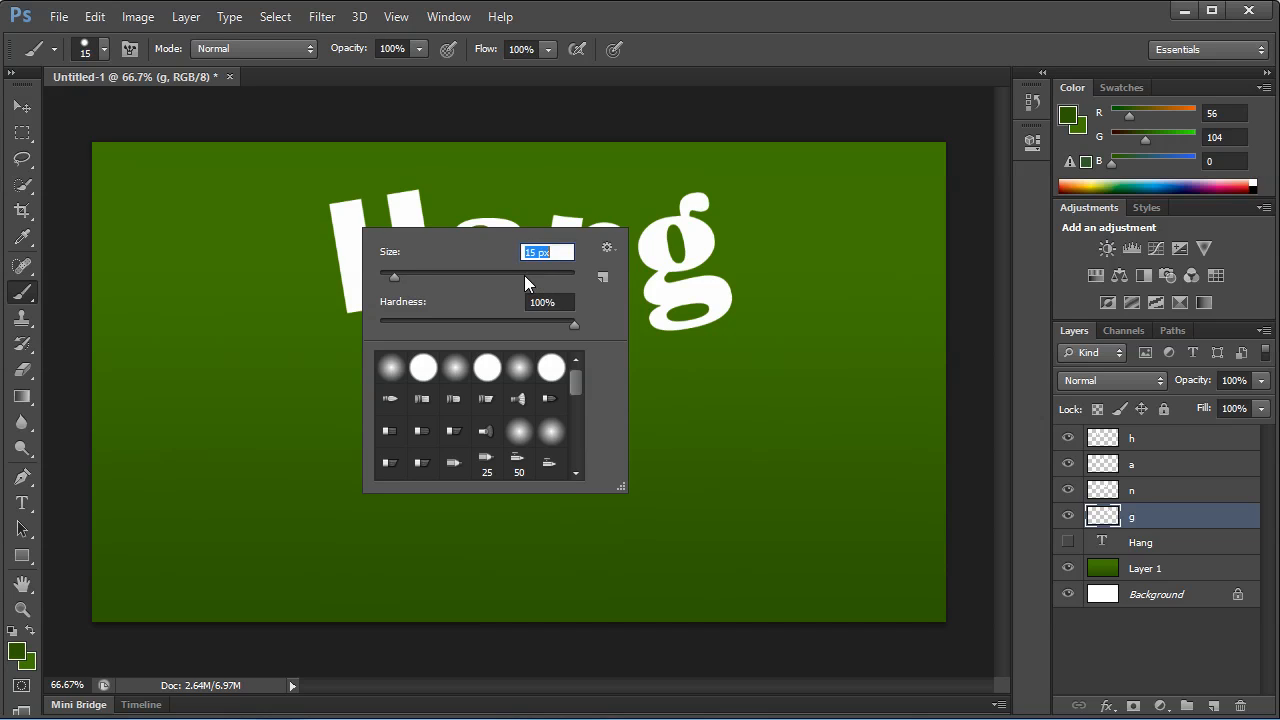
pyautogui.press('Return')
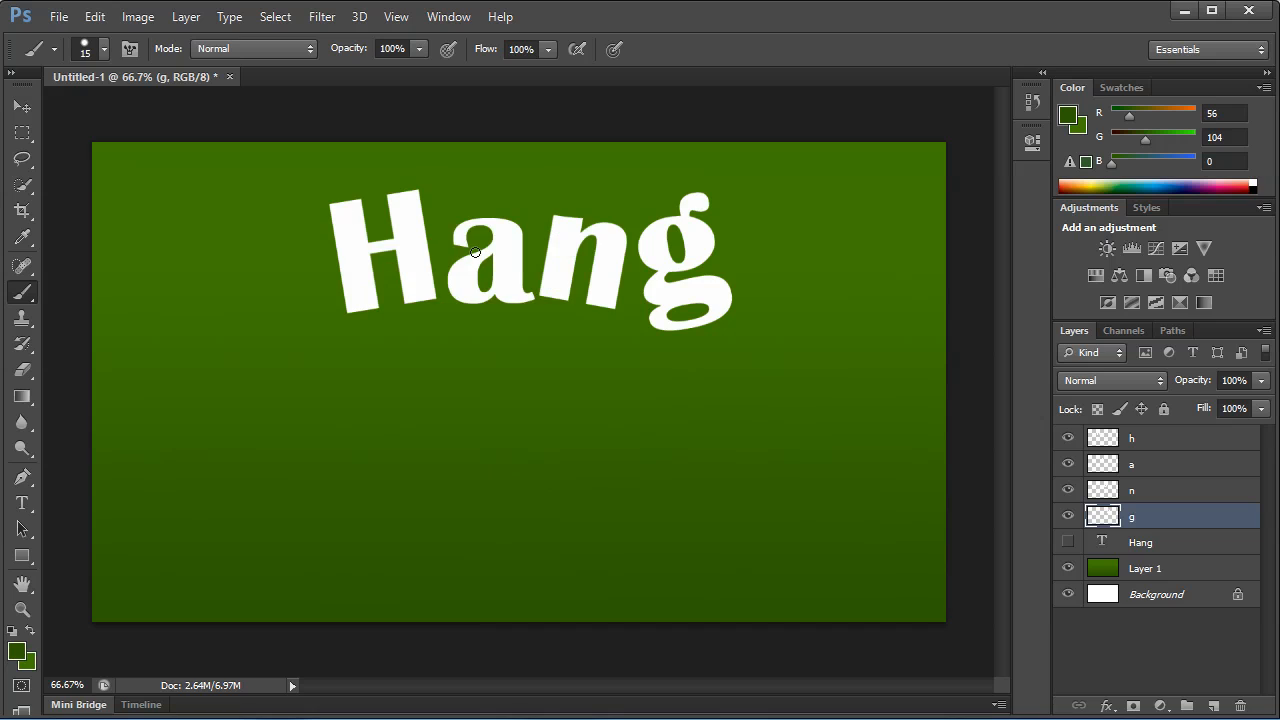
# Paint dark green hole dots near the tops of the letters: two on H, one on a, one on n and two on g.
pyautogui.click(1140, 444)
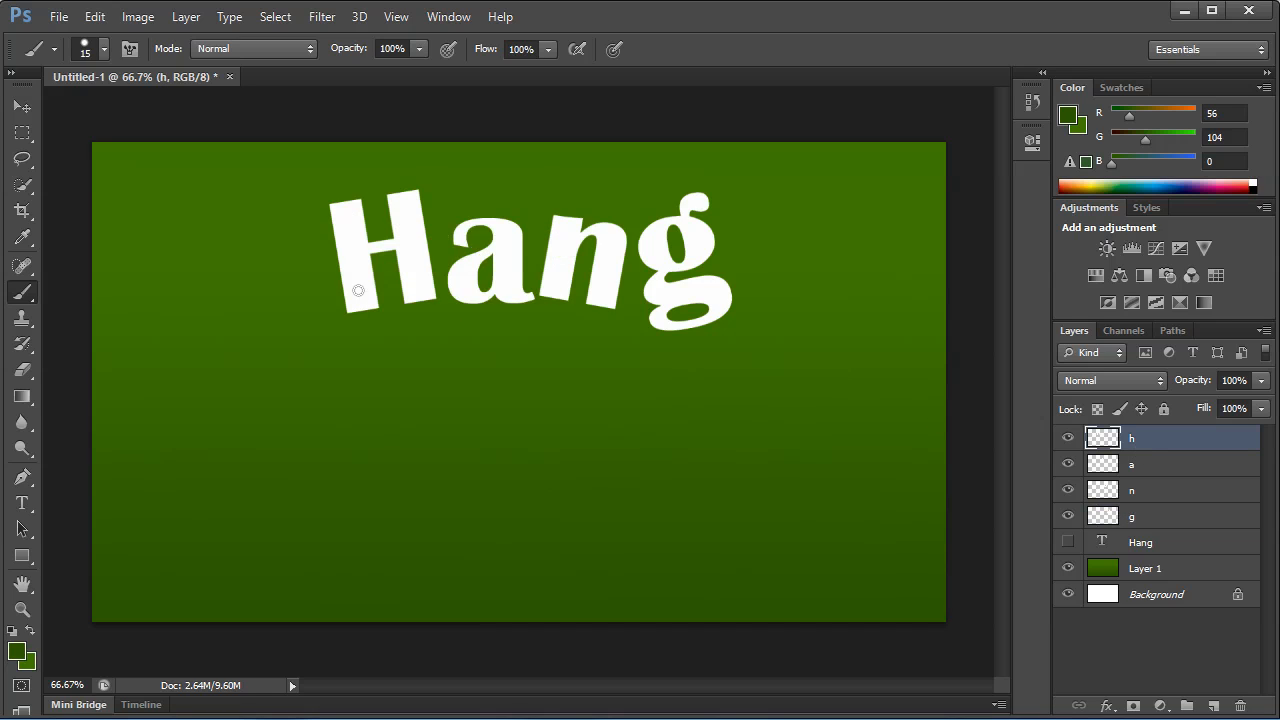
pyautogui.click(344, 214)
pyautogui.click(1168, 549)
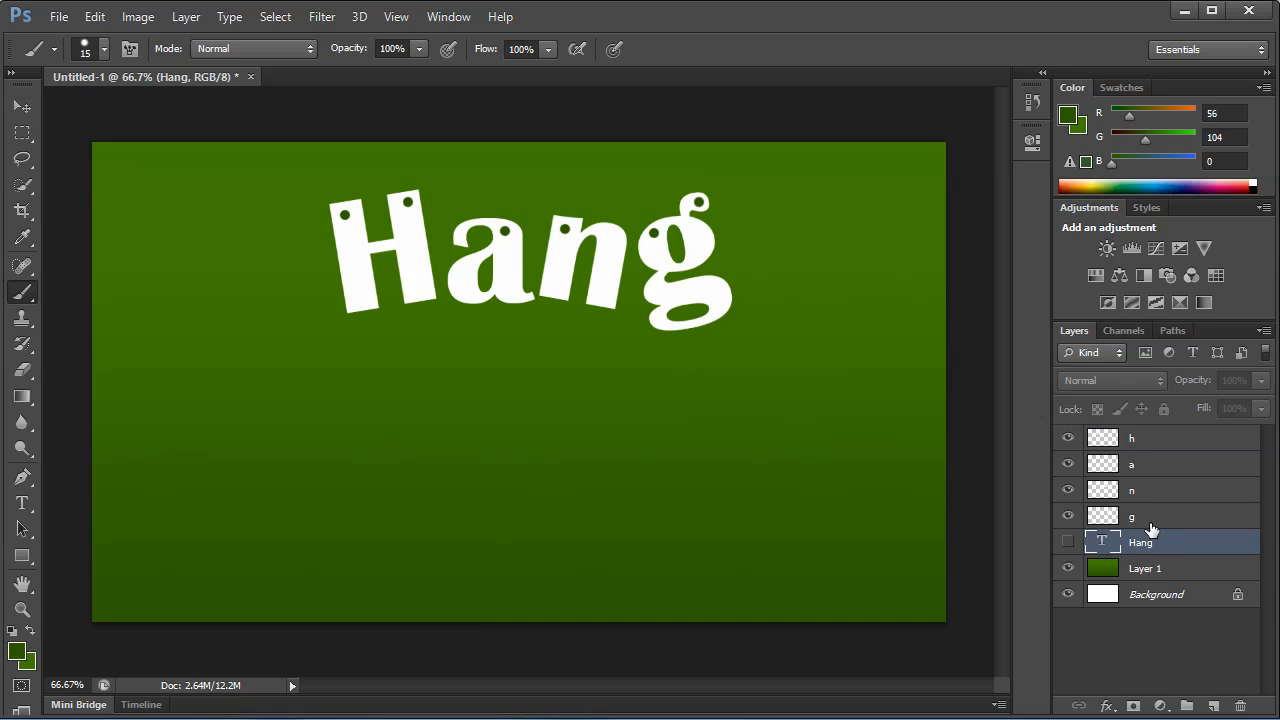
pyautogui.click(1154, 524)
pyautogui.click(1068, 542)
pyautogui.click(1068, 542)
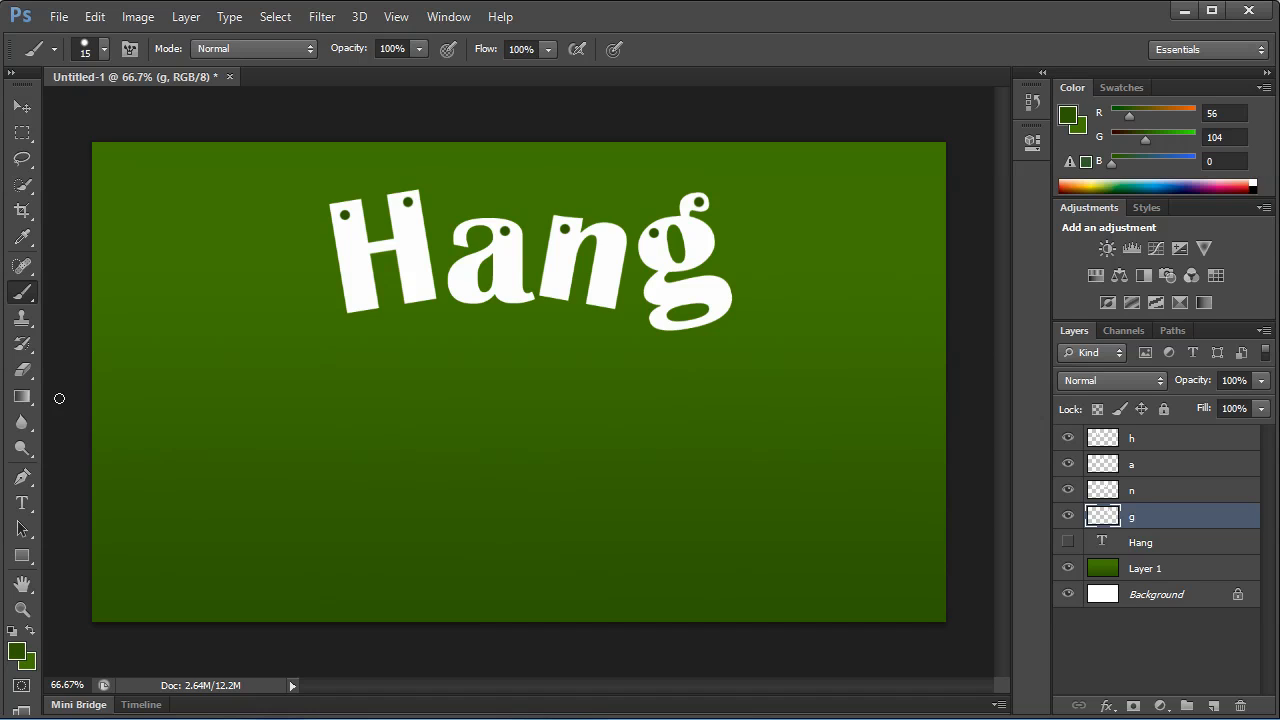
# Switch to the Line tool, try a short near-vertical line about 104 px high beside the H, and undo it.
pyautogui.click(22, 477)
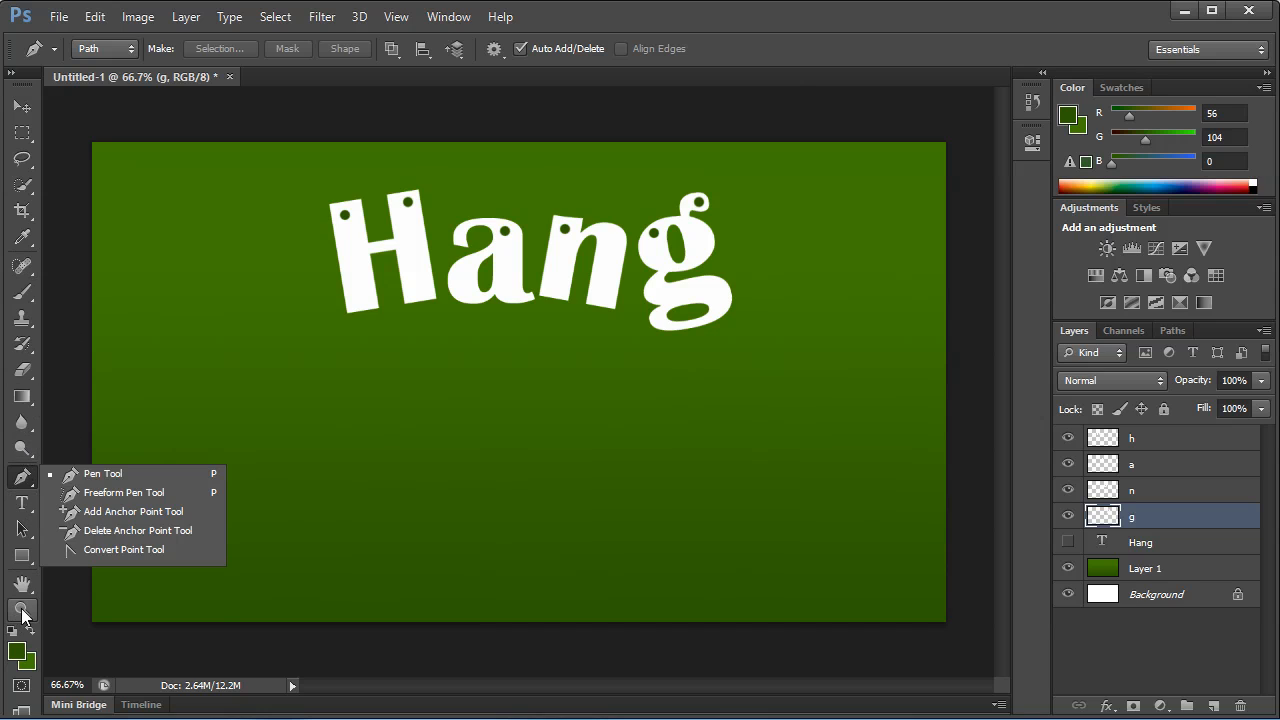
pyautogui.click(24, 563)
pyautogui.click(180, 627)
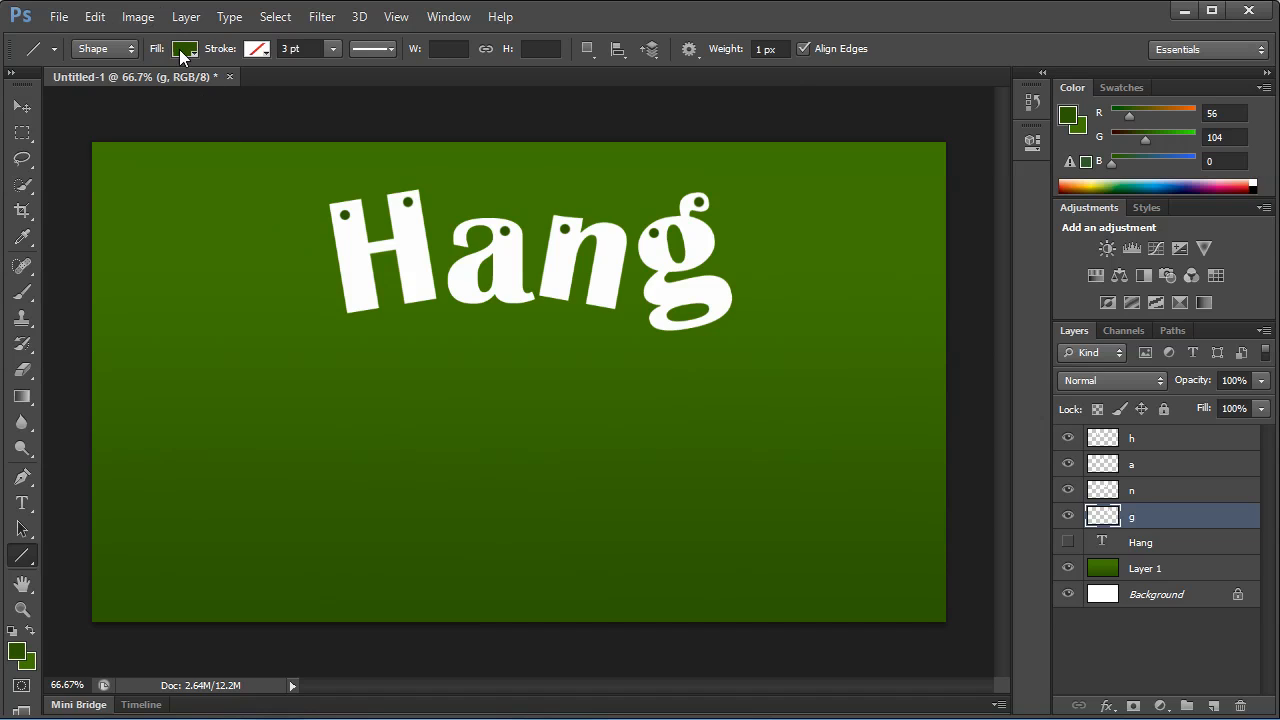
pyautogui.moveTo(300, 173); pyautogui.dragTo(307, 241)
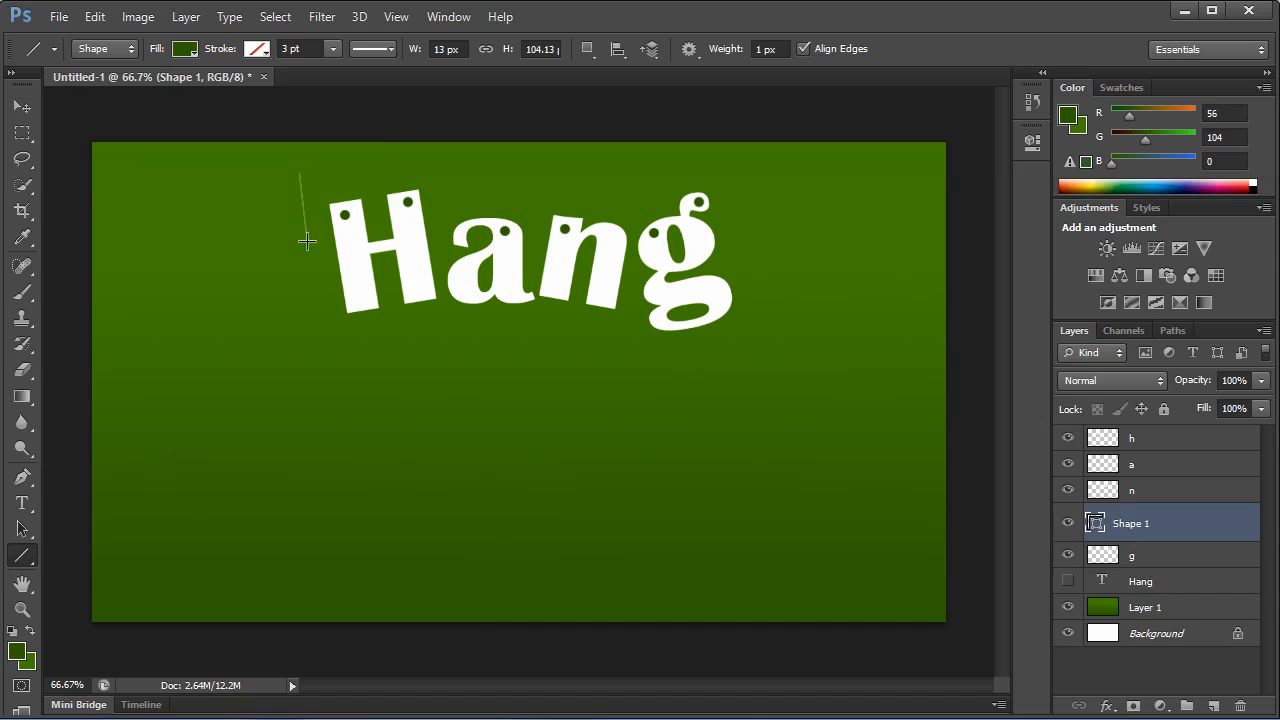
pyautogui.hotkey('ctrl', 'z')
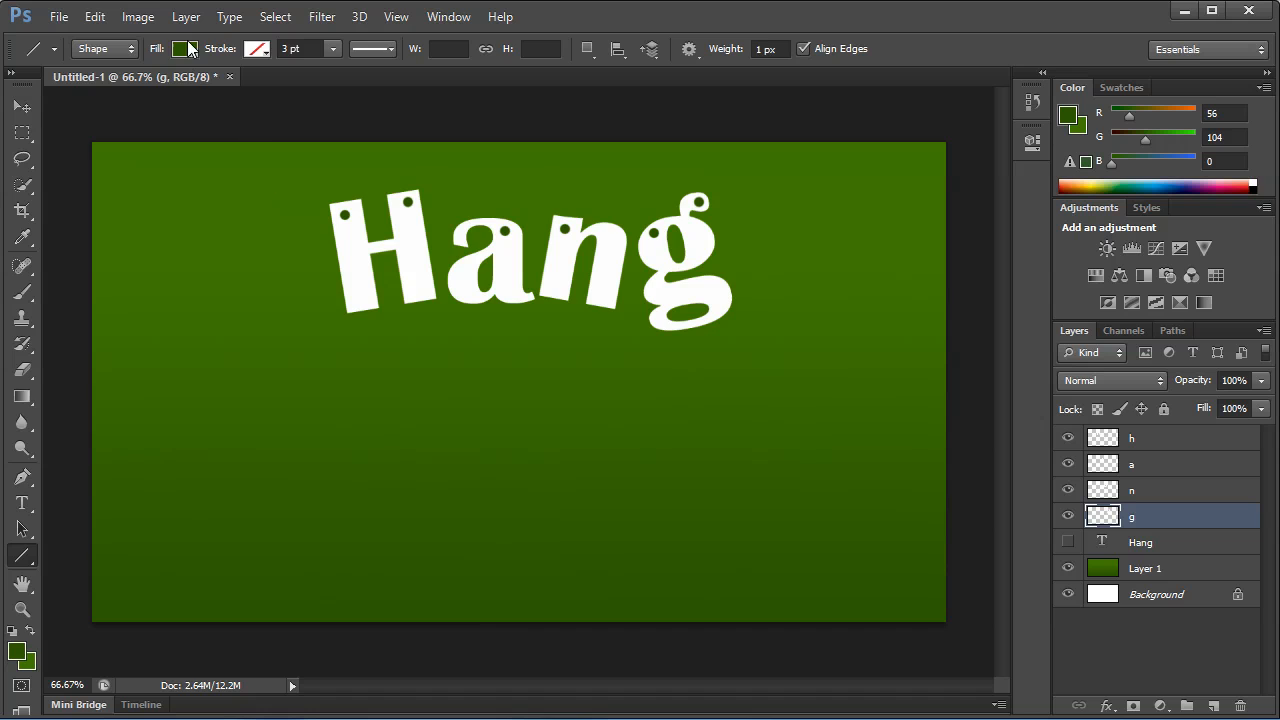
# Set the line stroke to black at 7.27 pt, test it with a near-vertical line about 147 px high beside the H, and undo the line.
pyautogui.rightClick(242, 250)
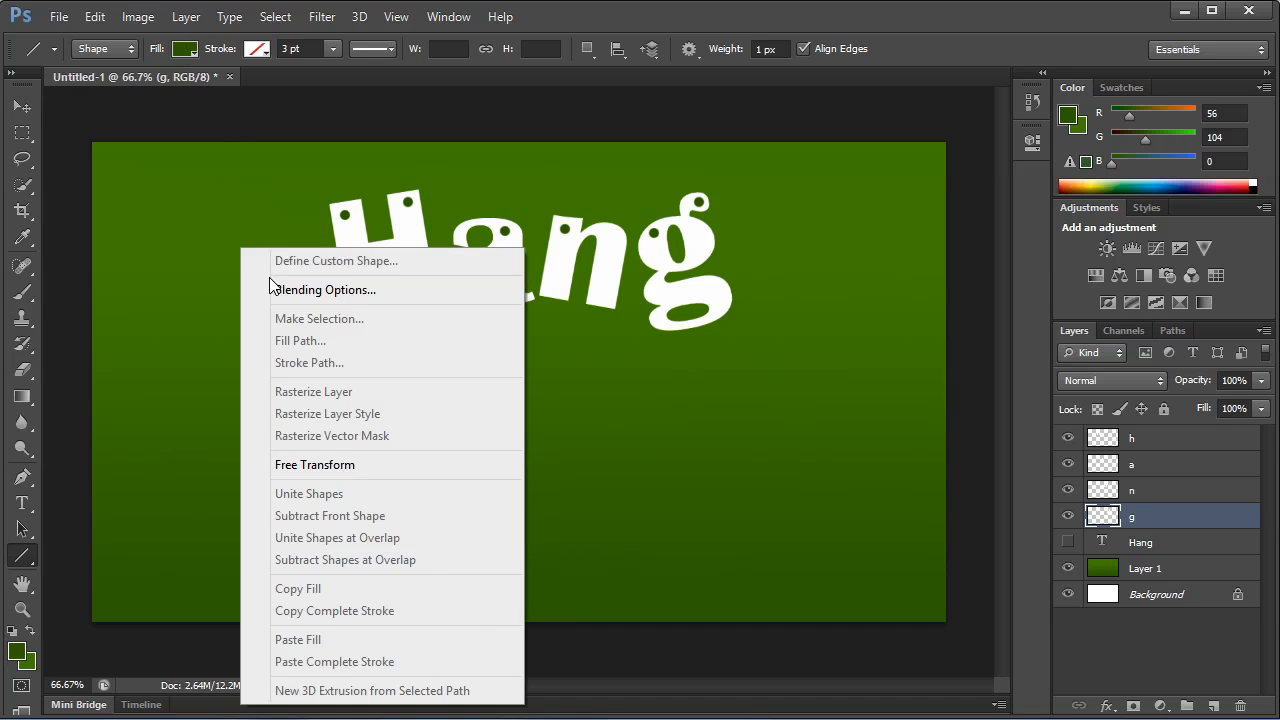
pyautogui.click(333, 52)
pyautogui.click(329, 52)
pyautogui.moveTo(330, 66); pyautogui.dragTo(343, 70)
pyautogui.moveTo(279, 193); pyautogui.dragTo(283, 290)
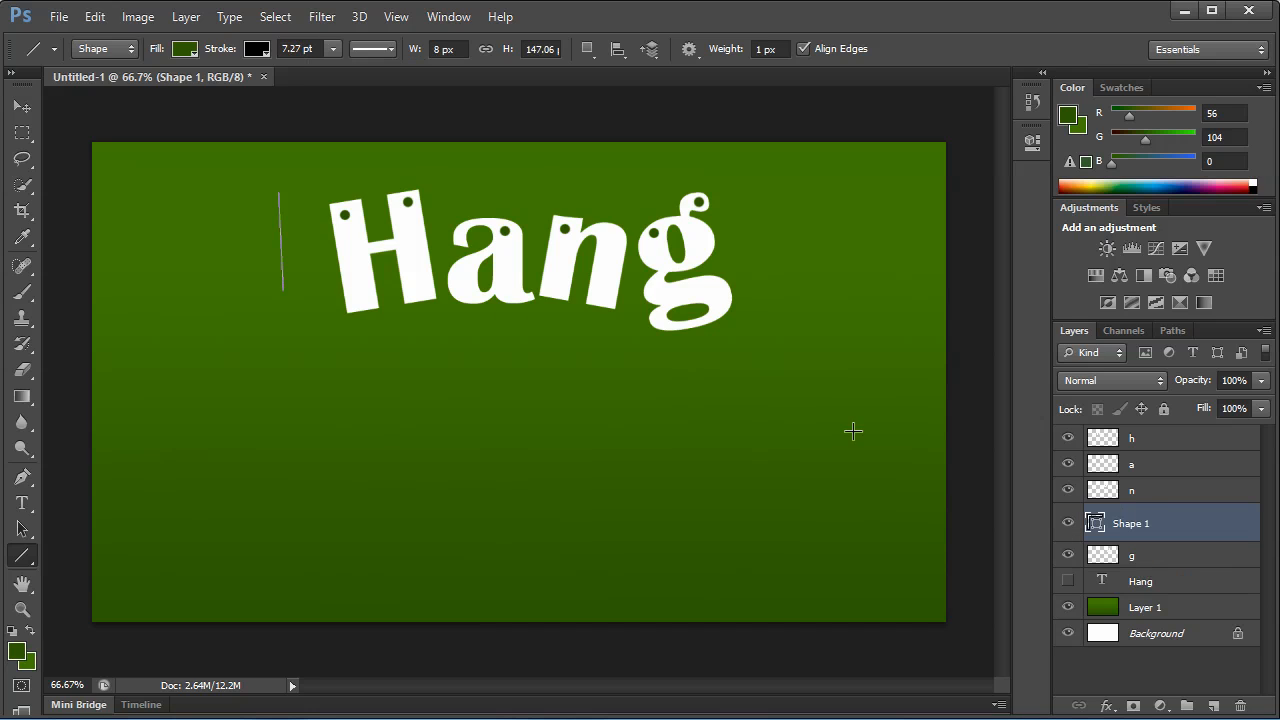
pyautogui.click(1120, 494)
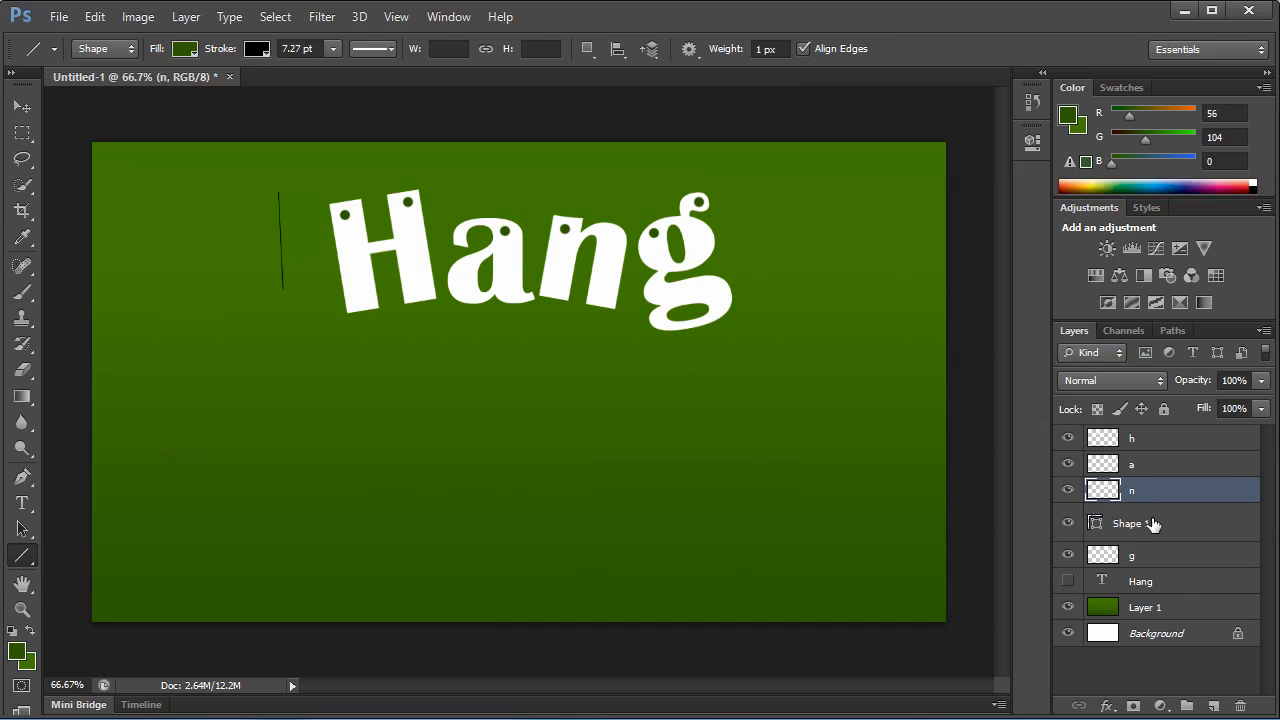
pyautogui.hotkey('ctrl', 'z')
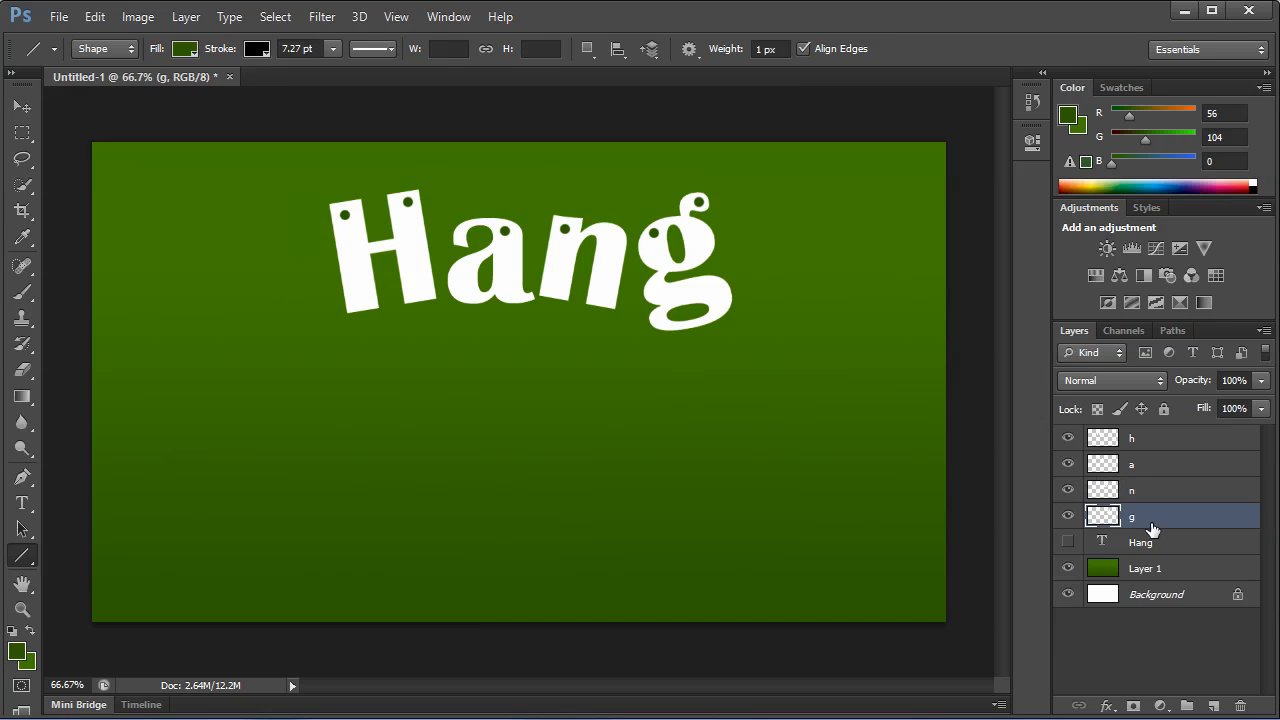
# Try a vertical line beside the H with the stroke set to 18.82 pt, and undo the line.
pyautogui.click(385, 49)
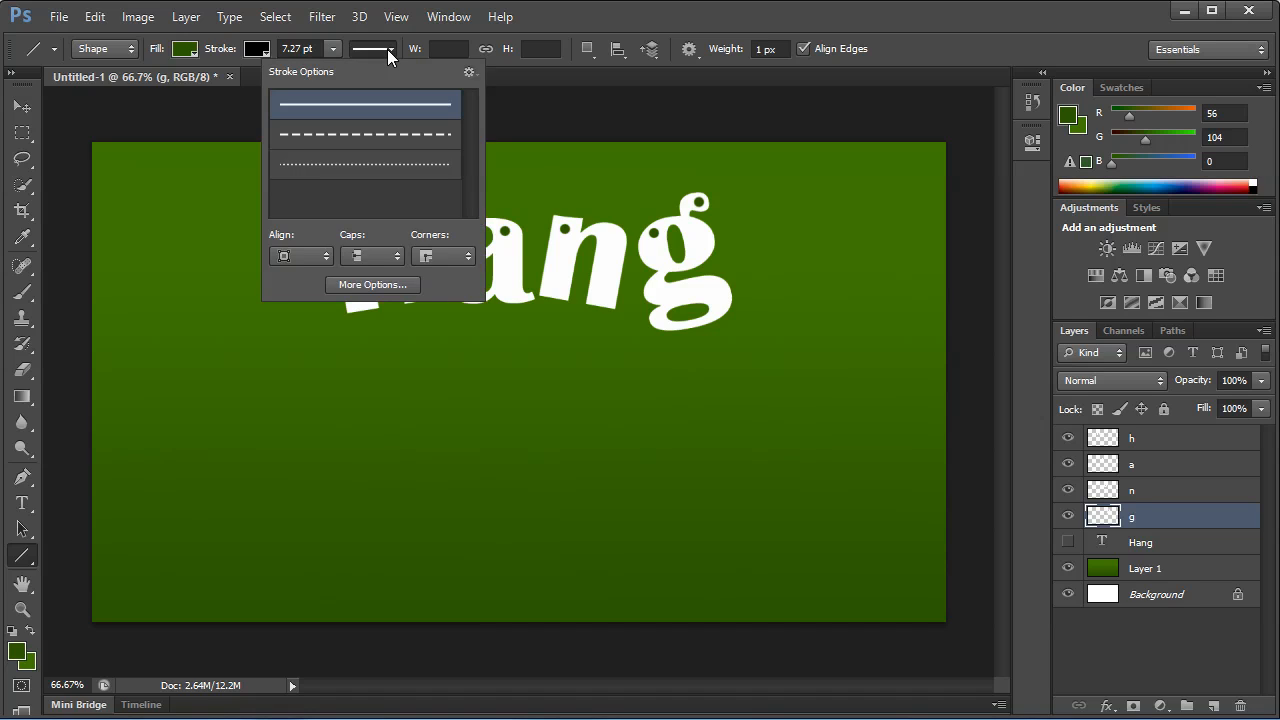
pyautogui.click(334, 49)
pyautogui.moveTo(344, 73); pyautogui.dragTo(353, 75)
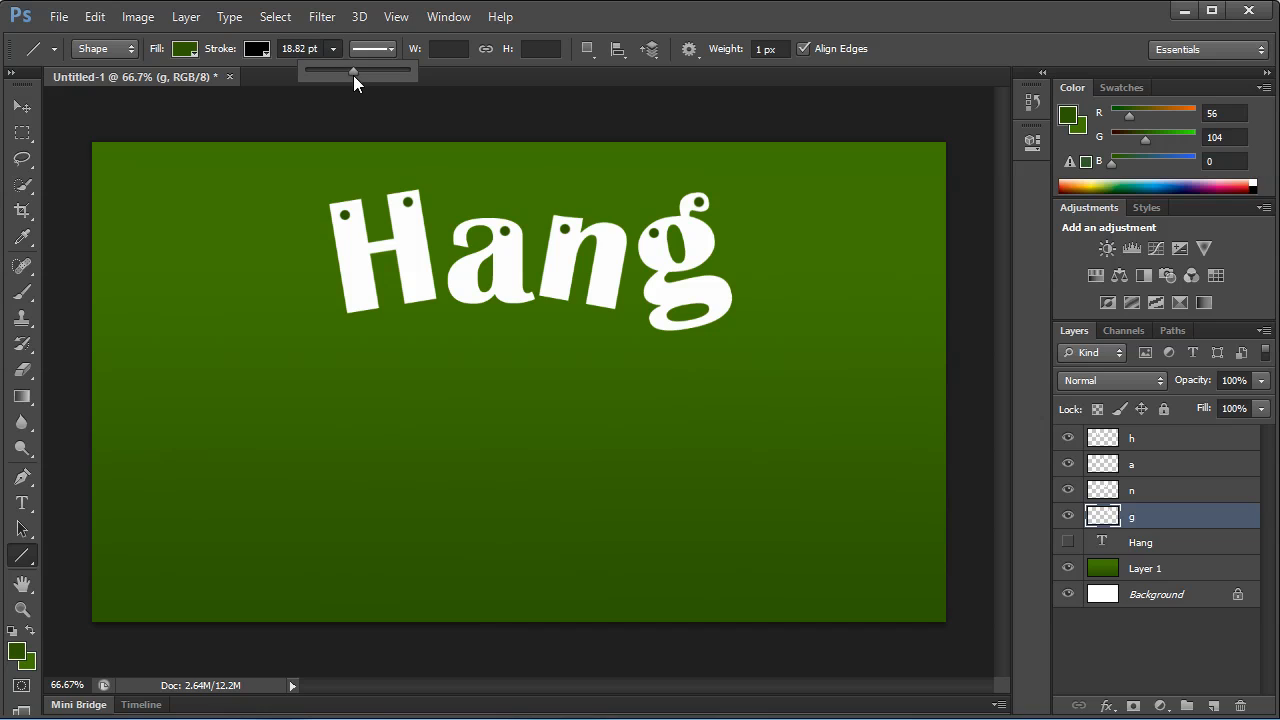
pyautogui.moveTo(258, 210); pyautogui.dragTo(258, 322)
pyautogui.hotkey('ctrl', 'z')
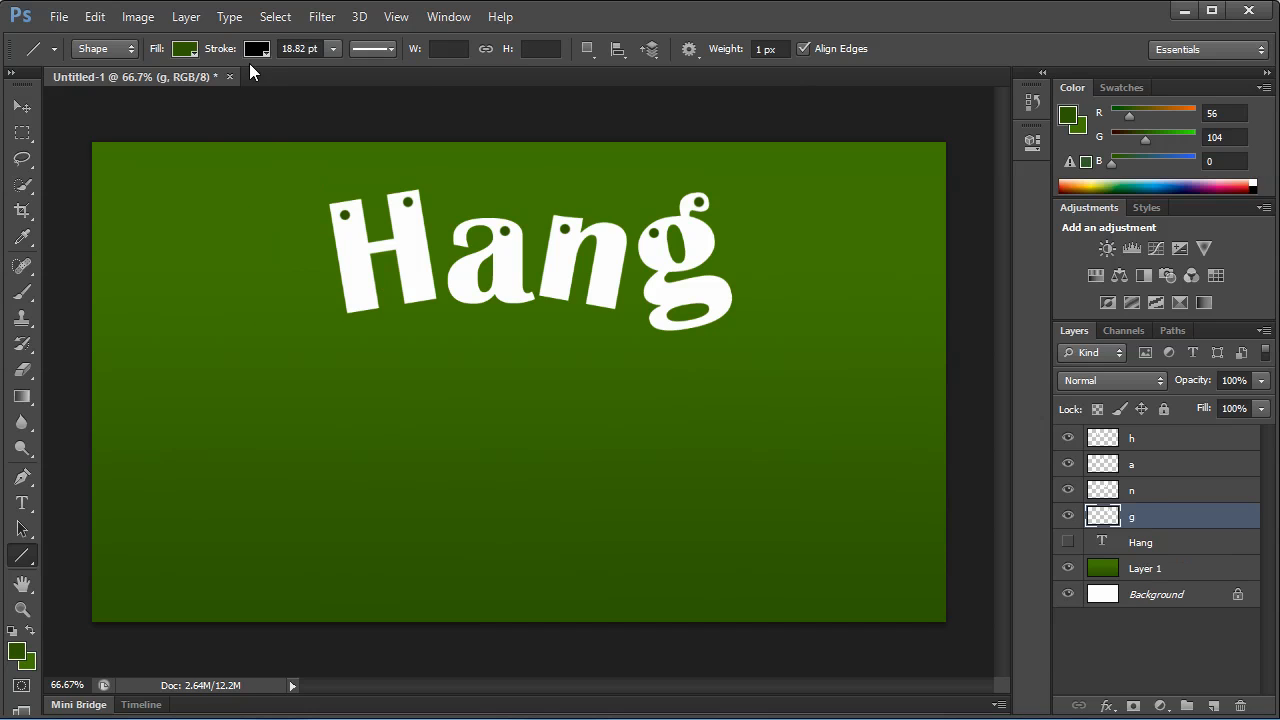
# Try a slanted line about 64 px wide and 252 px high beside the H with no stroke color, and undo it.
pyautogui.click(257, 49)
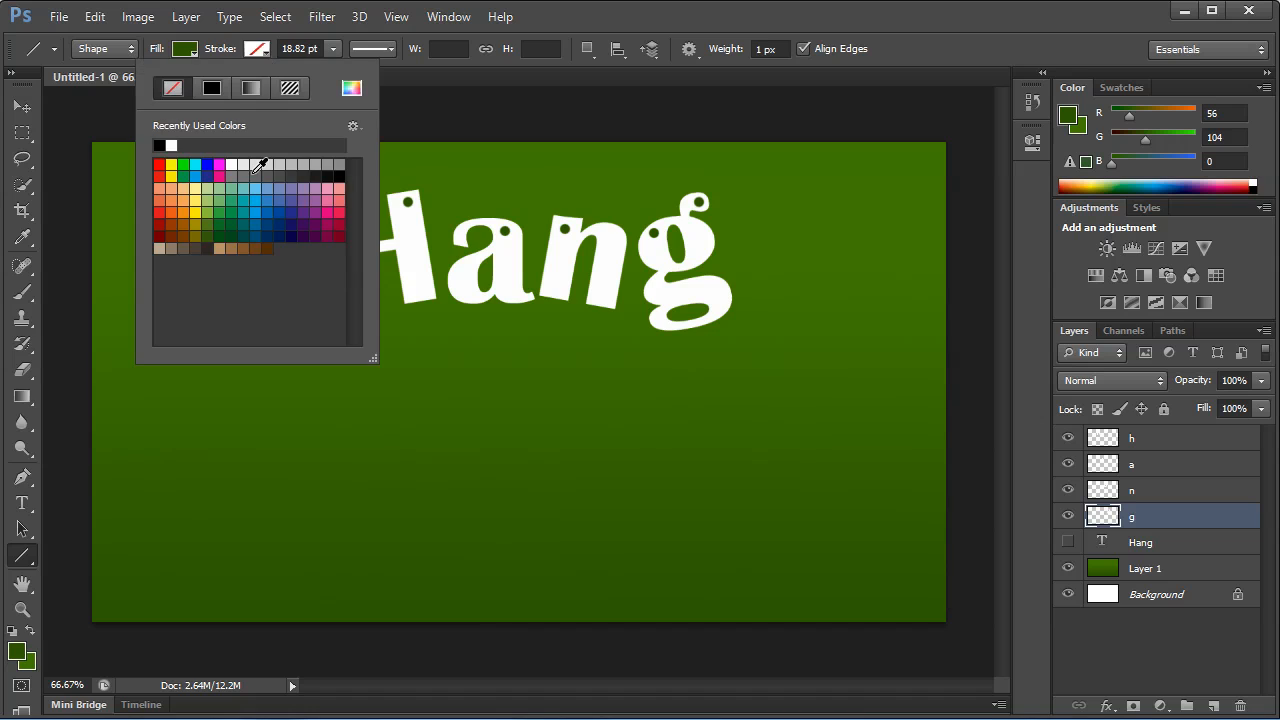
pyautogui.click(418, 316)
pyautogui.moveTo(209, 197); pyautogui.dragTo(251, 364)
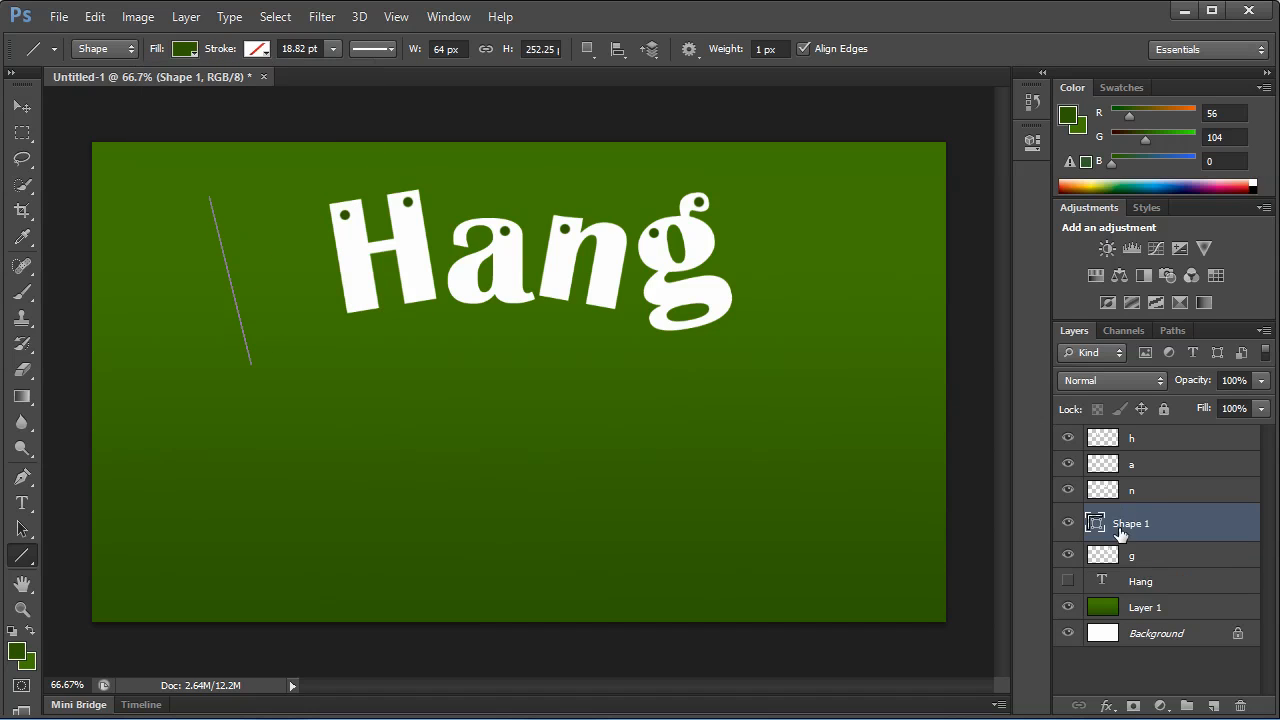
pyautogui.click(1129, 491)
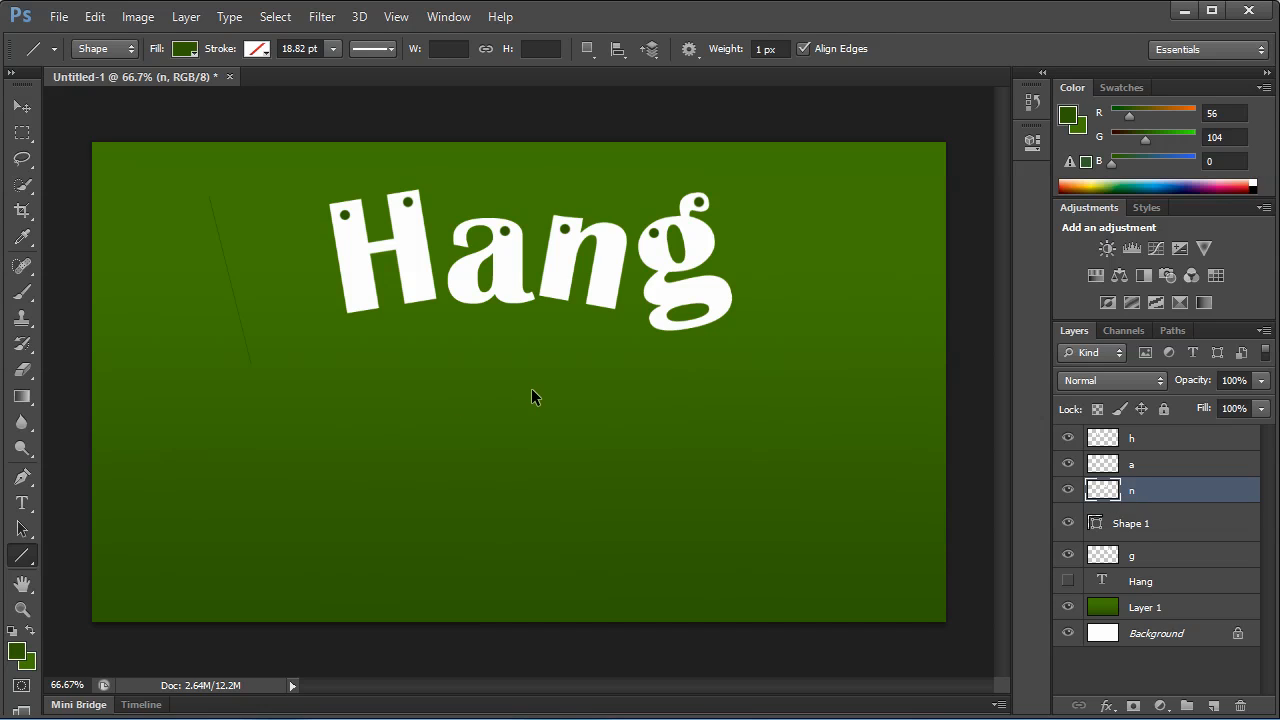
pyautogui.hotkey('ctrl', 'z')
# Try a near-vertical line about 204 px high beside the H with a 168.24 pt stroke, and undo it.
pyautogui.moveTo(333, 49); pyautogui.dragTo(376, 72)
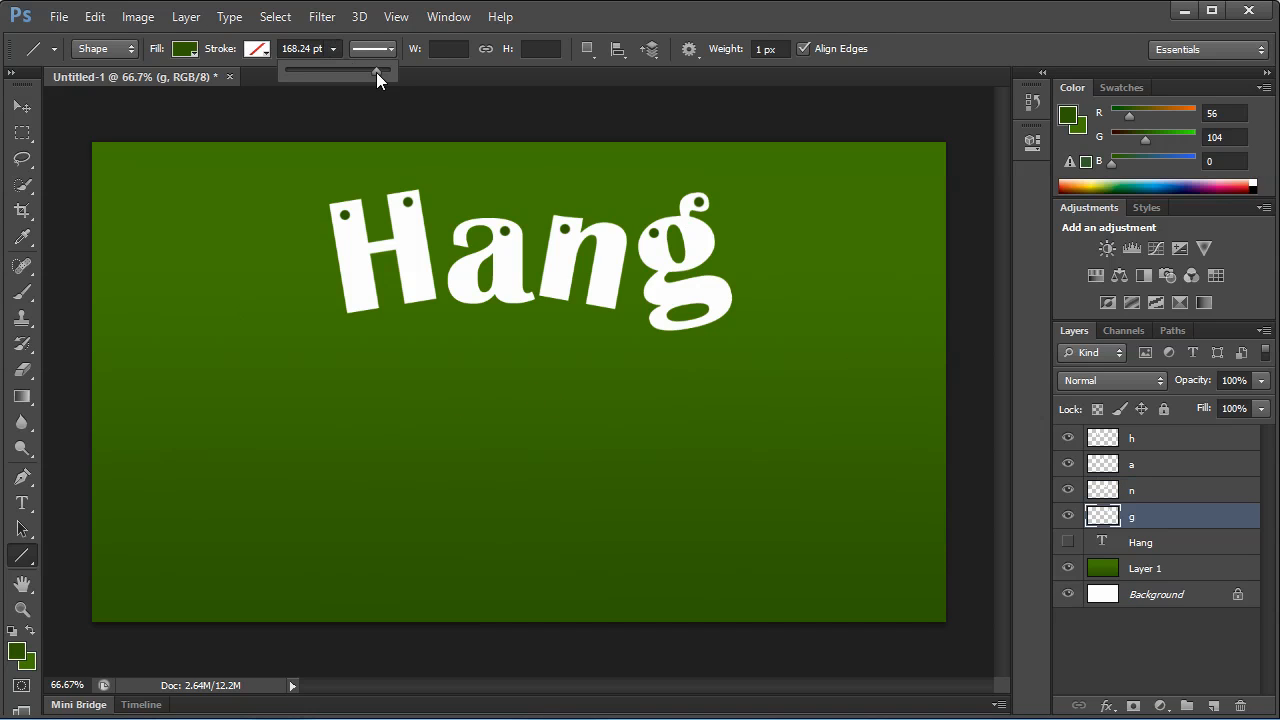
pyautogui.click(227, 188)
pyautogui.moveTo(227, 188); pyautogui.dragTo(235, 323)
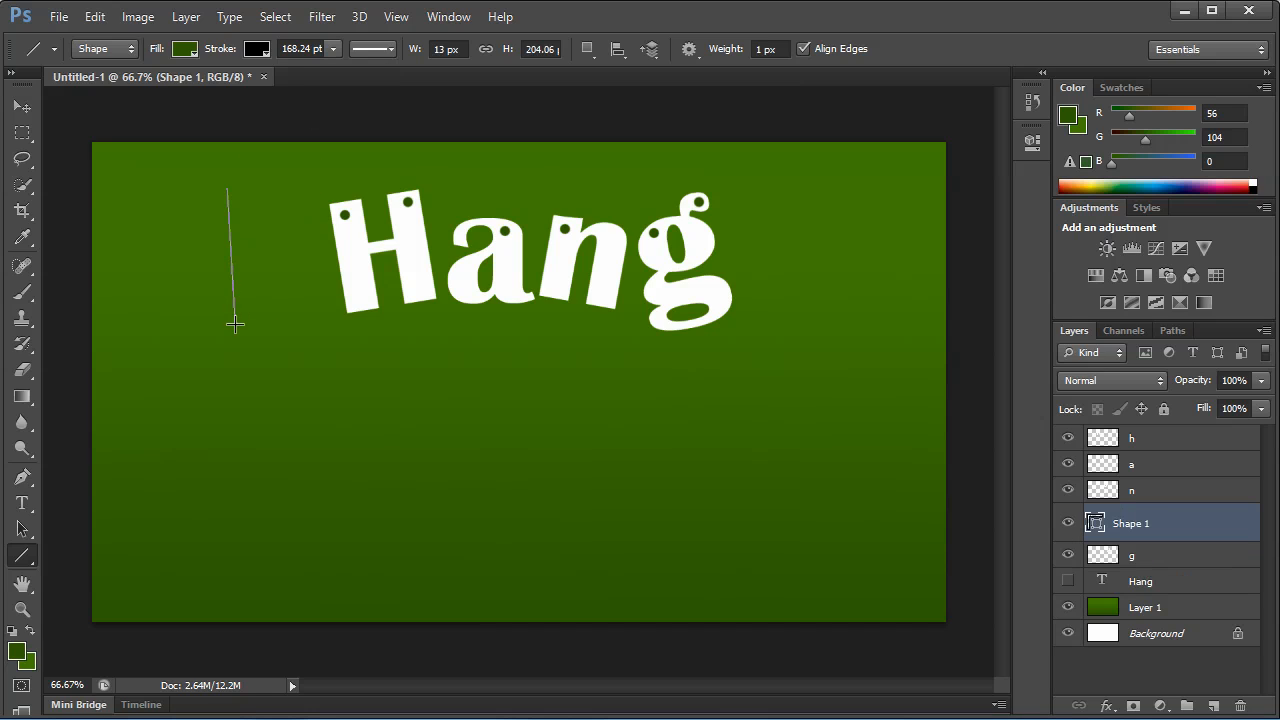
pyautogui.click(1171, 490)
pyautogui.hotkey('ctrl', 'z')
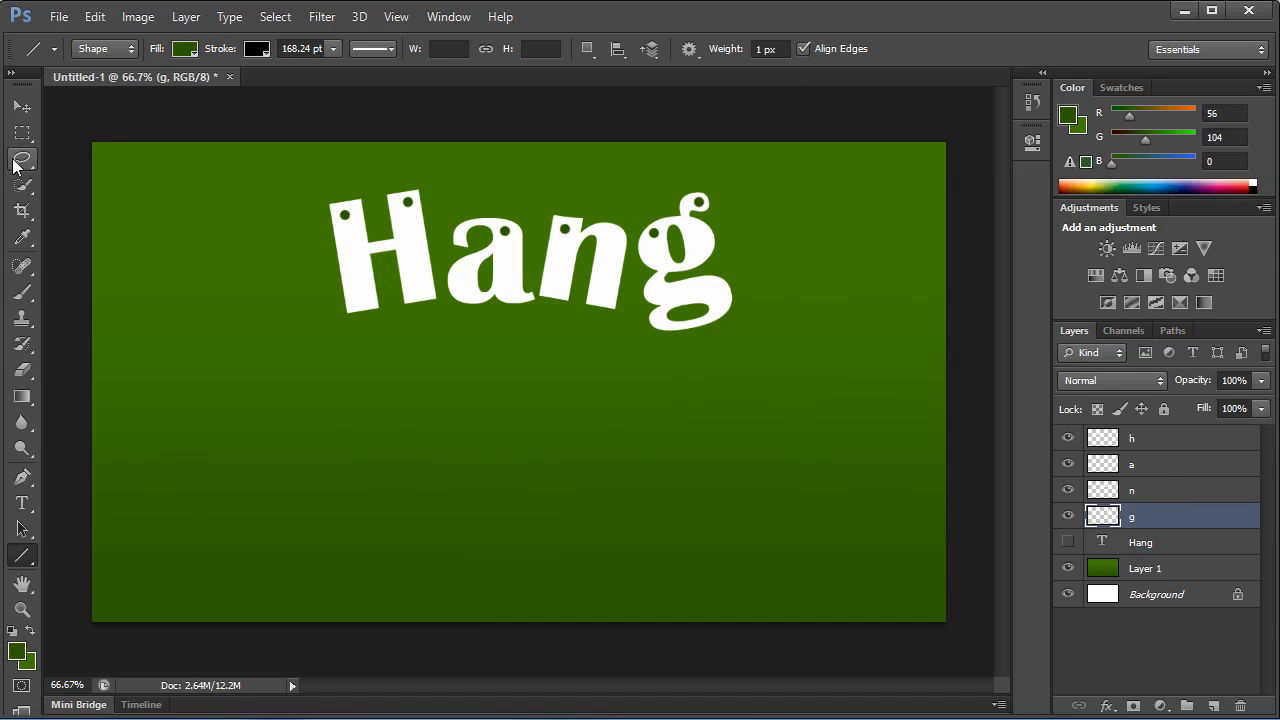
# Draw a straight Pen tool path from the H's left hole diagonally up and left to a point above the canvas.
pyautogui.click(23, 484)
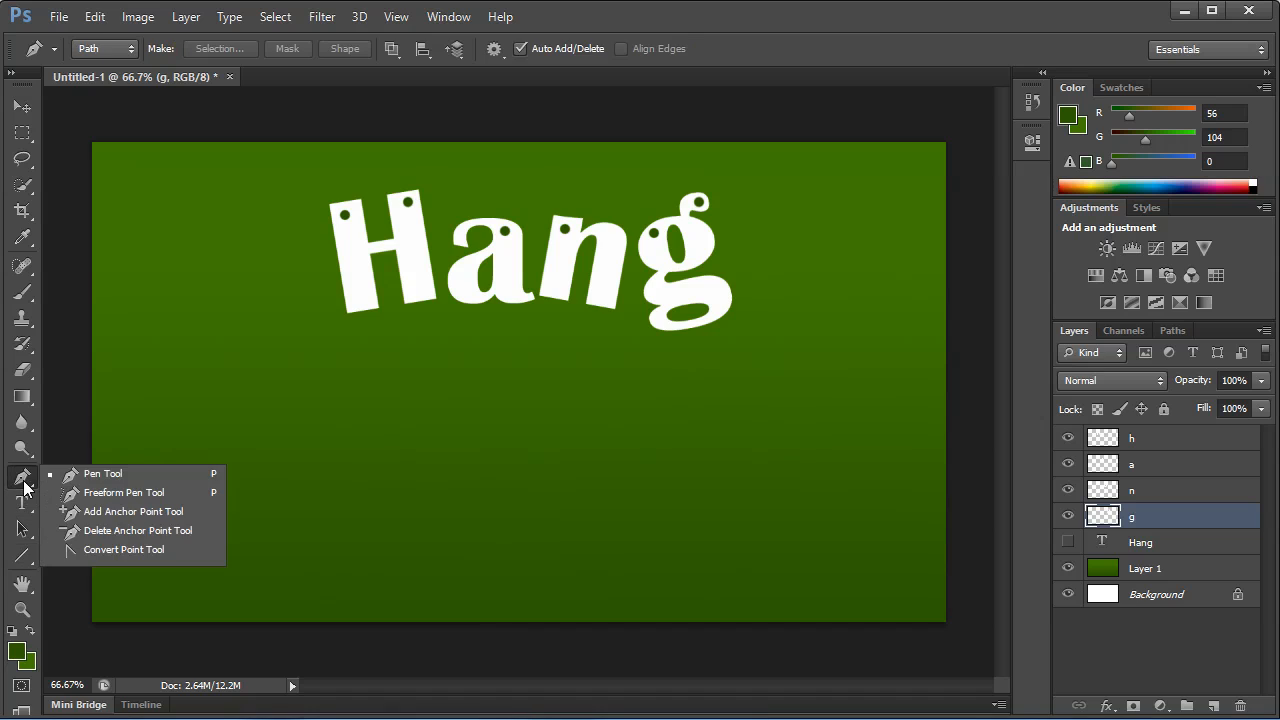
pyautogui.click(100, 476)
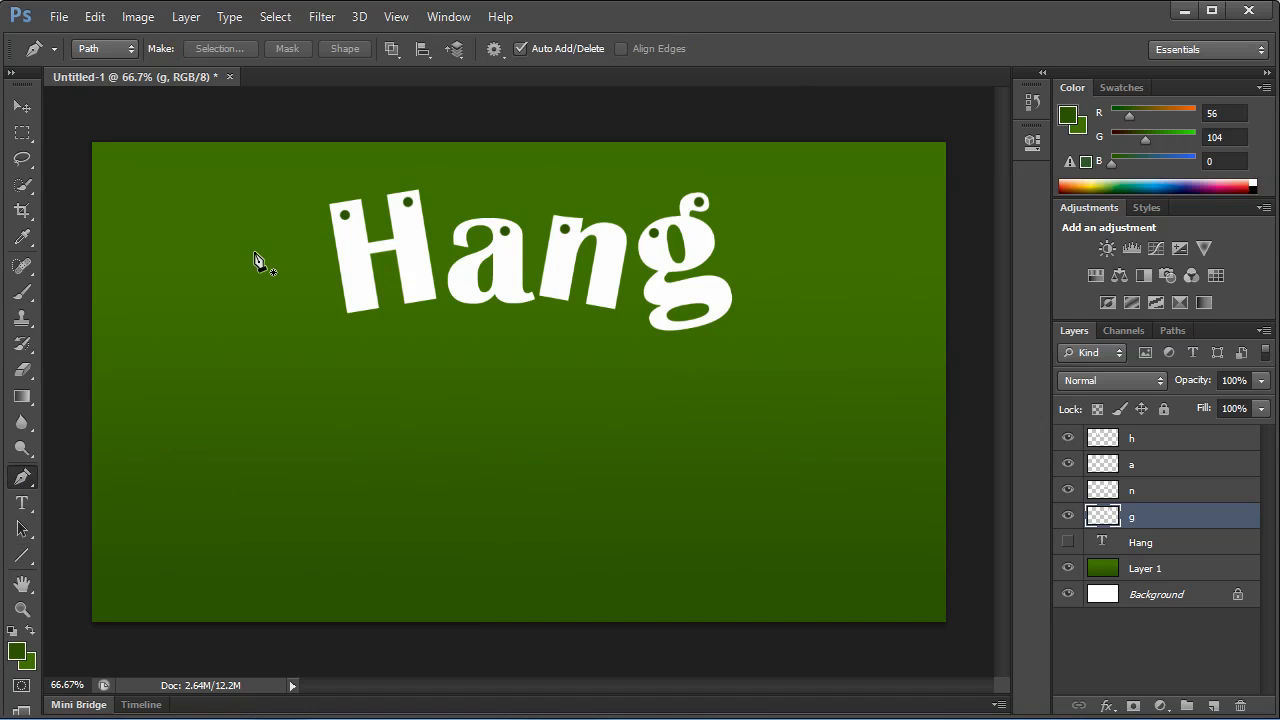
pyautogui.click(343, 215)
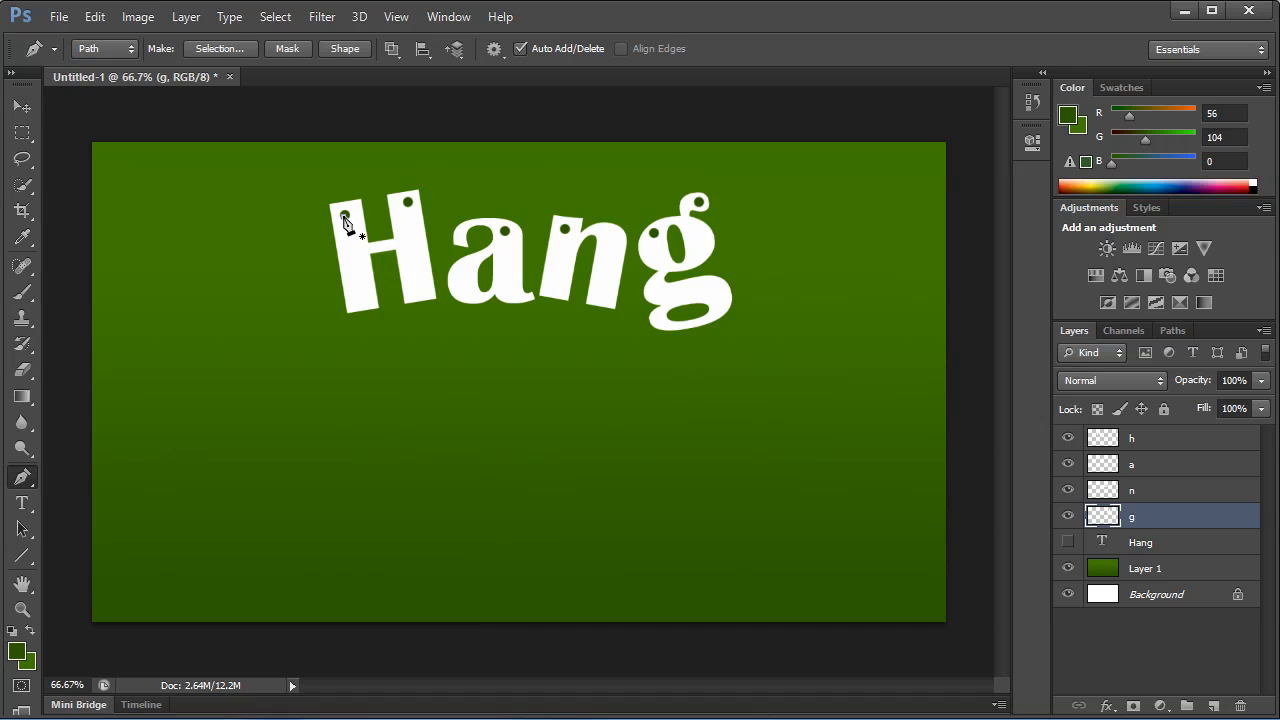
pyautogui.click(276, 130)
pyautogui.rightClick(339, 223)
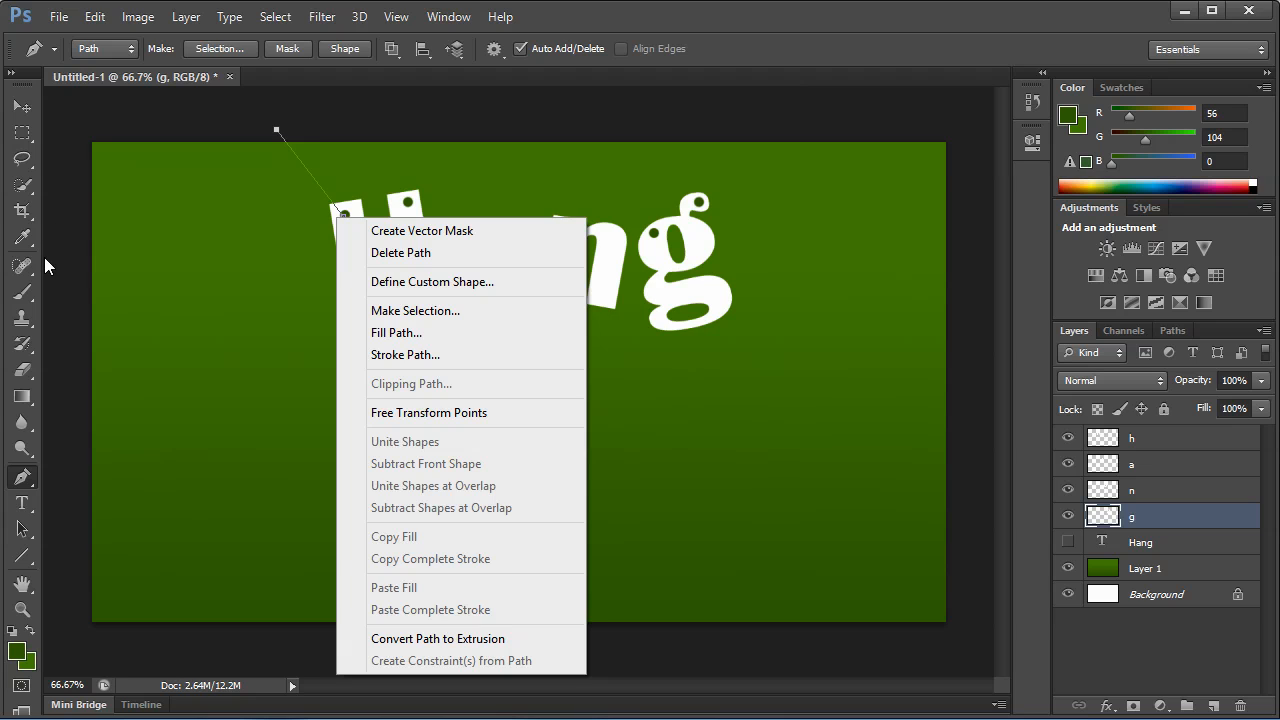
# Set the Brush tool size to 7 px.
pyautogui.click(23, 291)
pyautogui.rightClick(131, 296)
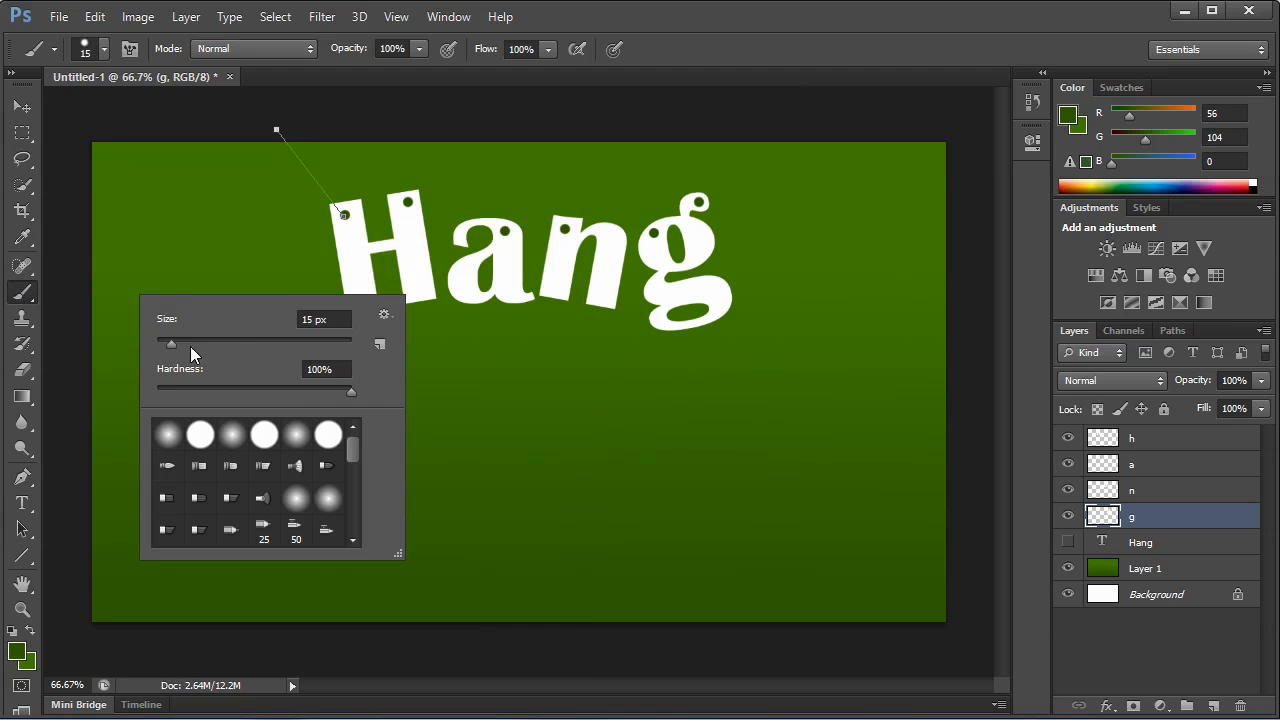
pyautogui.moveTo(302, 321); pyautogui.dragTo(335, 327)
pyautogui.write('8')
pyautogui.press('Return')
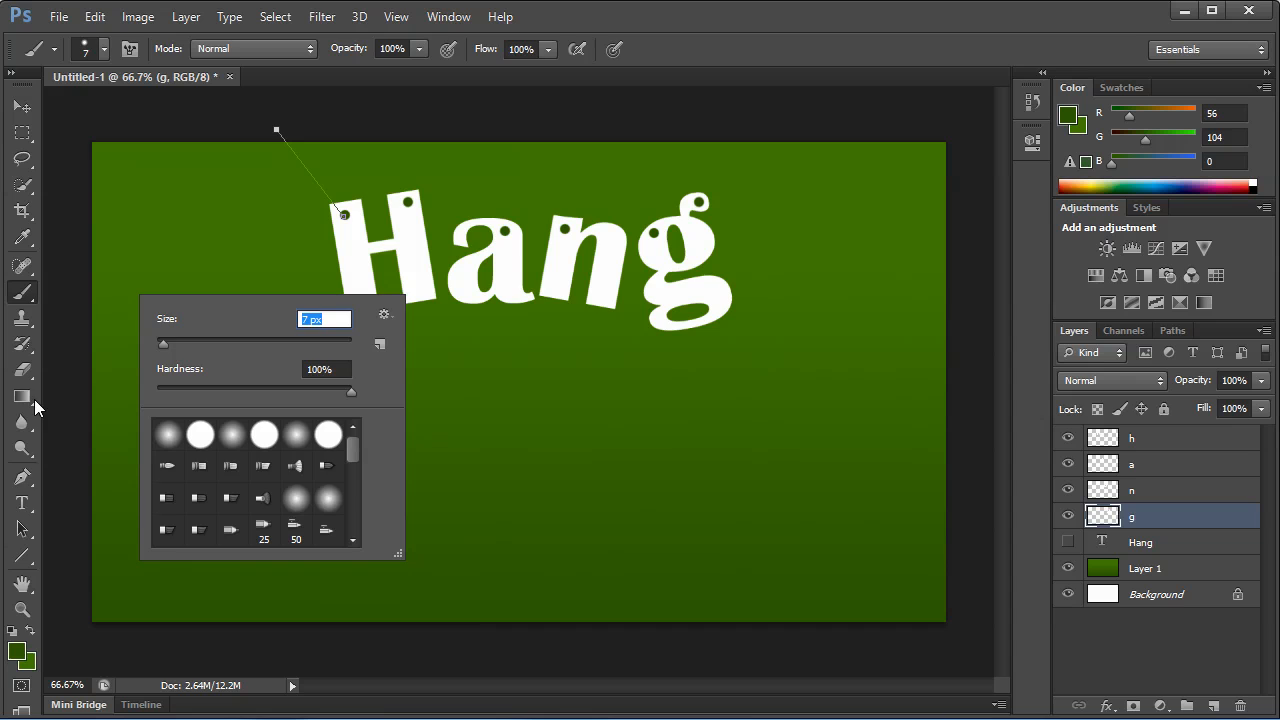
# Return to the Pen tool and add a new empty layer placed directly below the g layer.
pyautogui.click(24, 481)
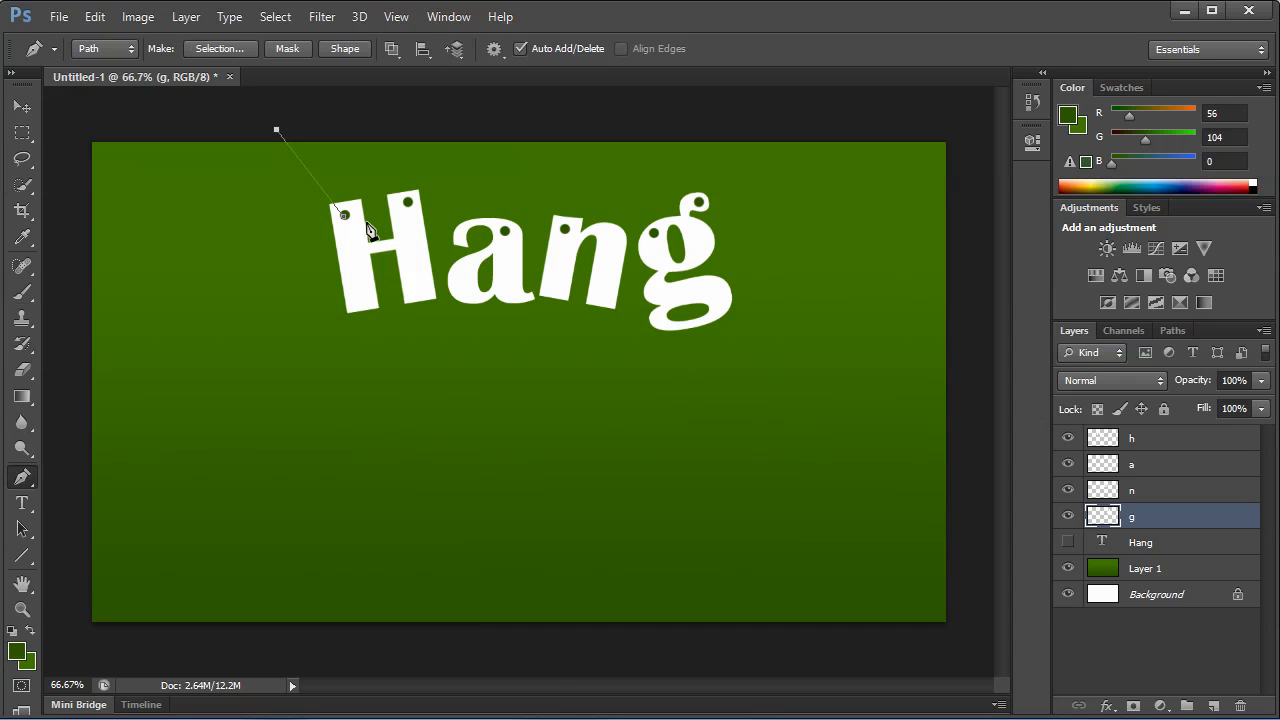
pyautogui.rightClick(318, 221)
pyautogui.click(1213, 706)
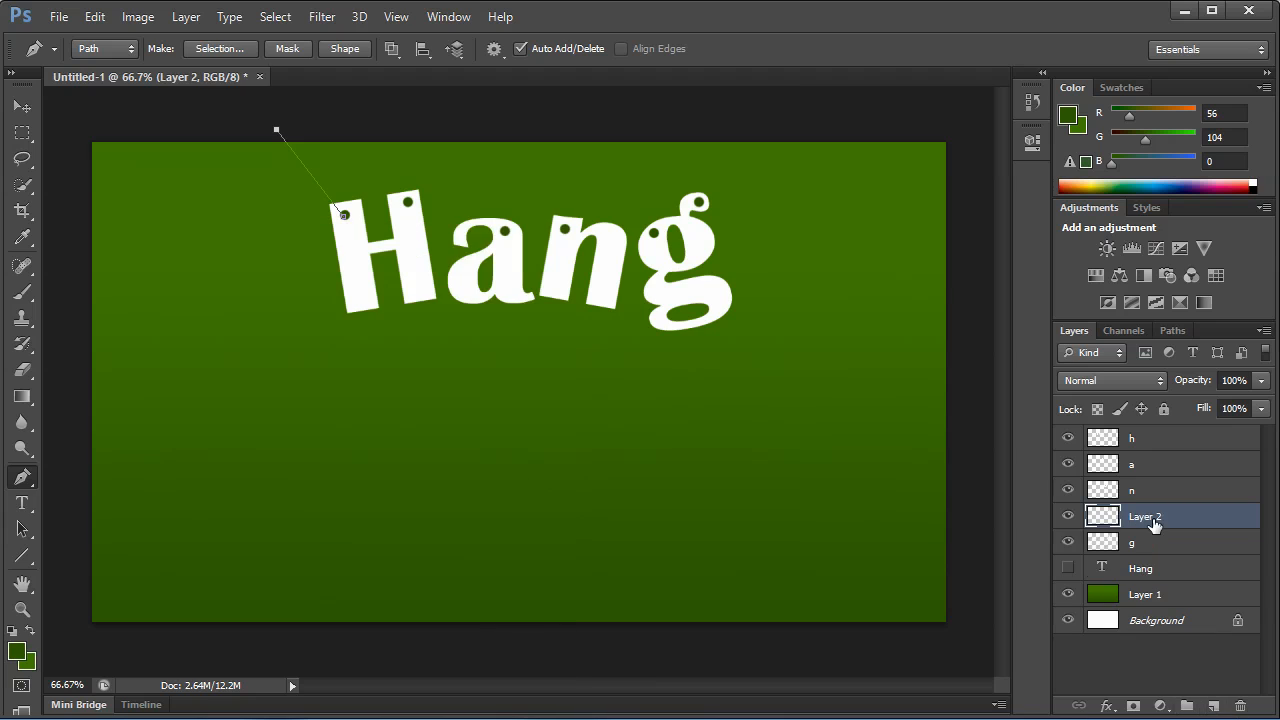
pyautogui.moveTo(1153, 523); pyautogui.dragTo(1150, 545)
# Stroke the path with the Brush without simulated pressure, and delete the path.
pyautogui.rightClick(326, 293)
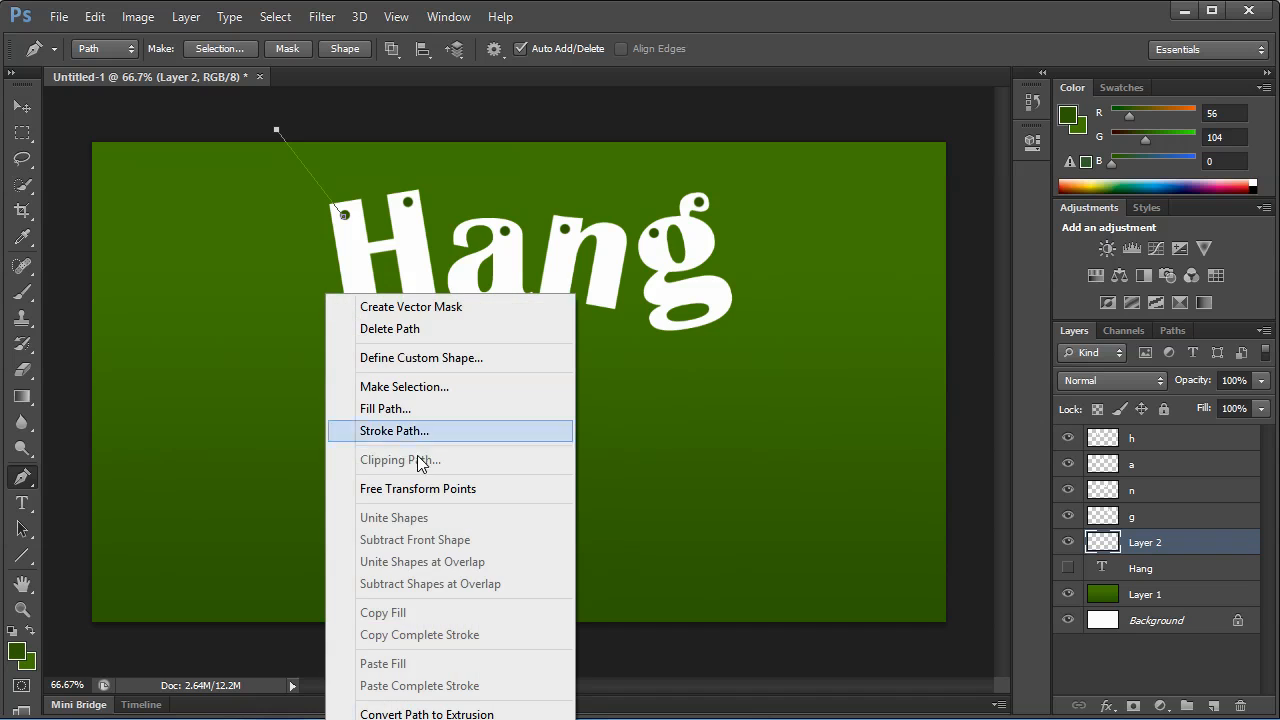
pyautogui.click(417, 426)
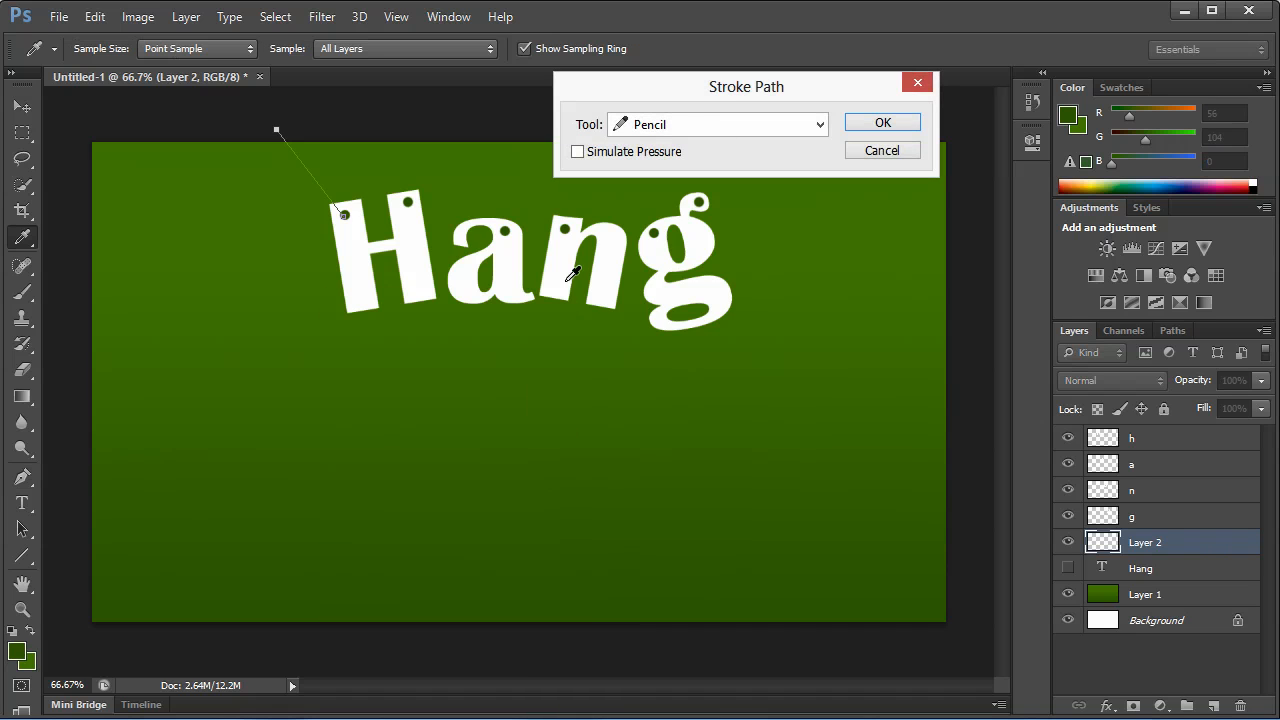
pyautogui.click(680, 123)
pyautogui.click(674, 152)
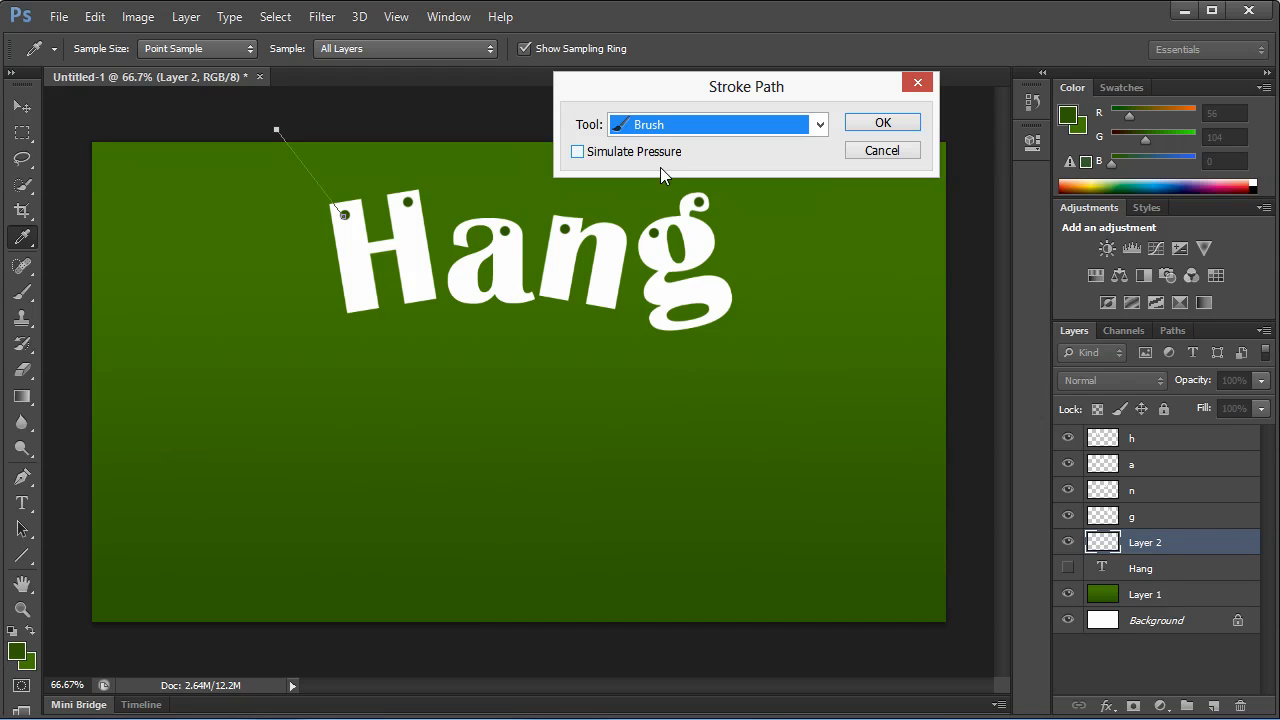
pyautogui.click(880, 124)
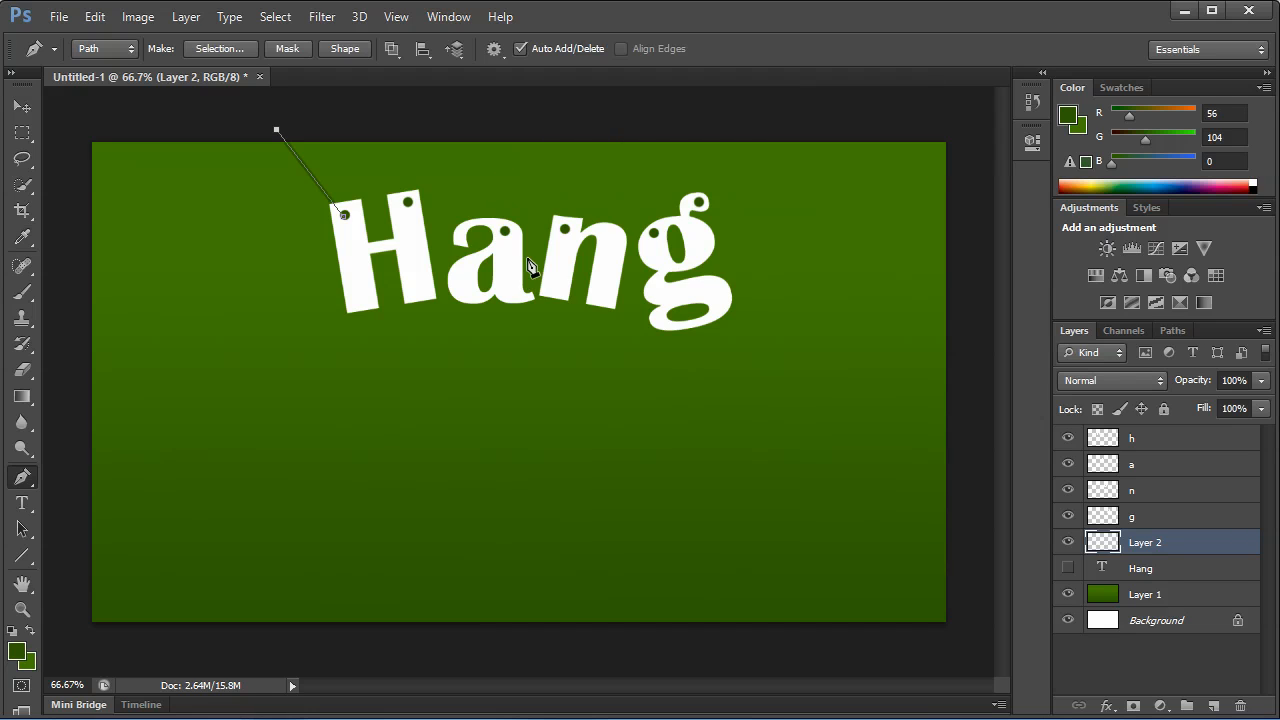
pyautogui.rightClick(347, 211)
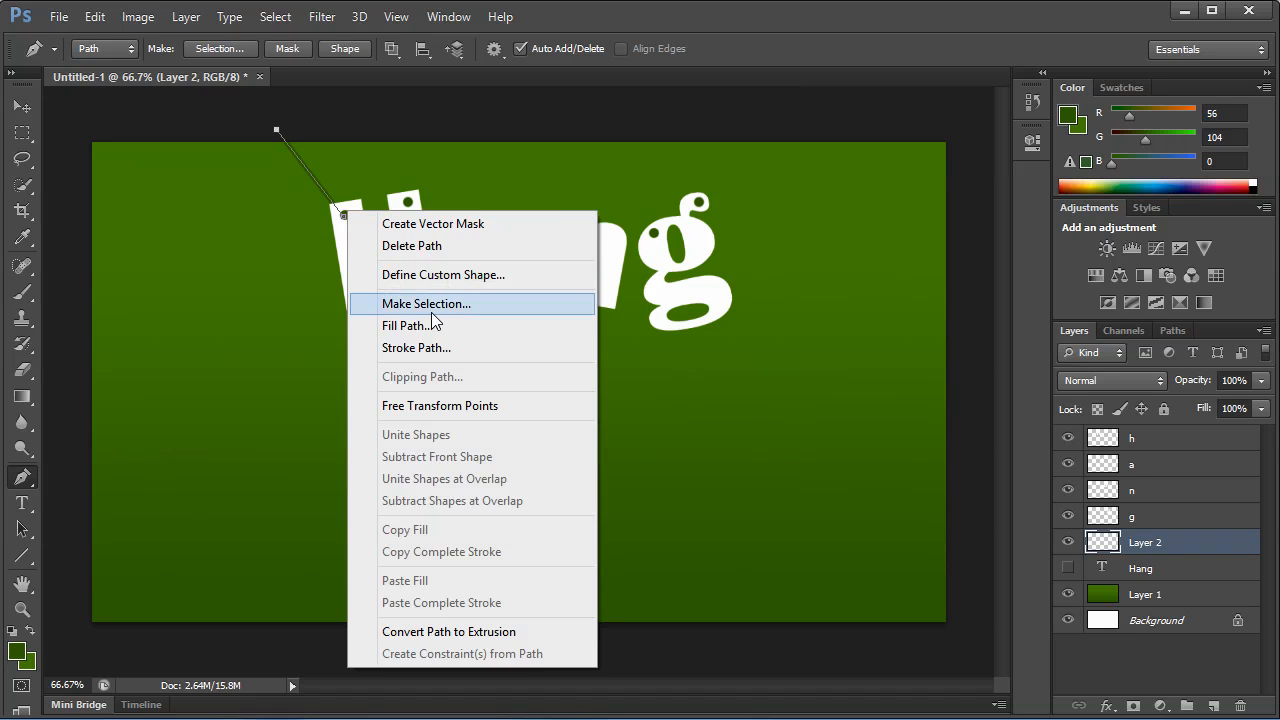
pyautogui.click(411, 245)
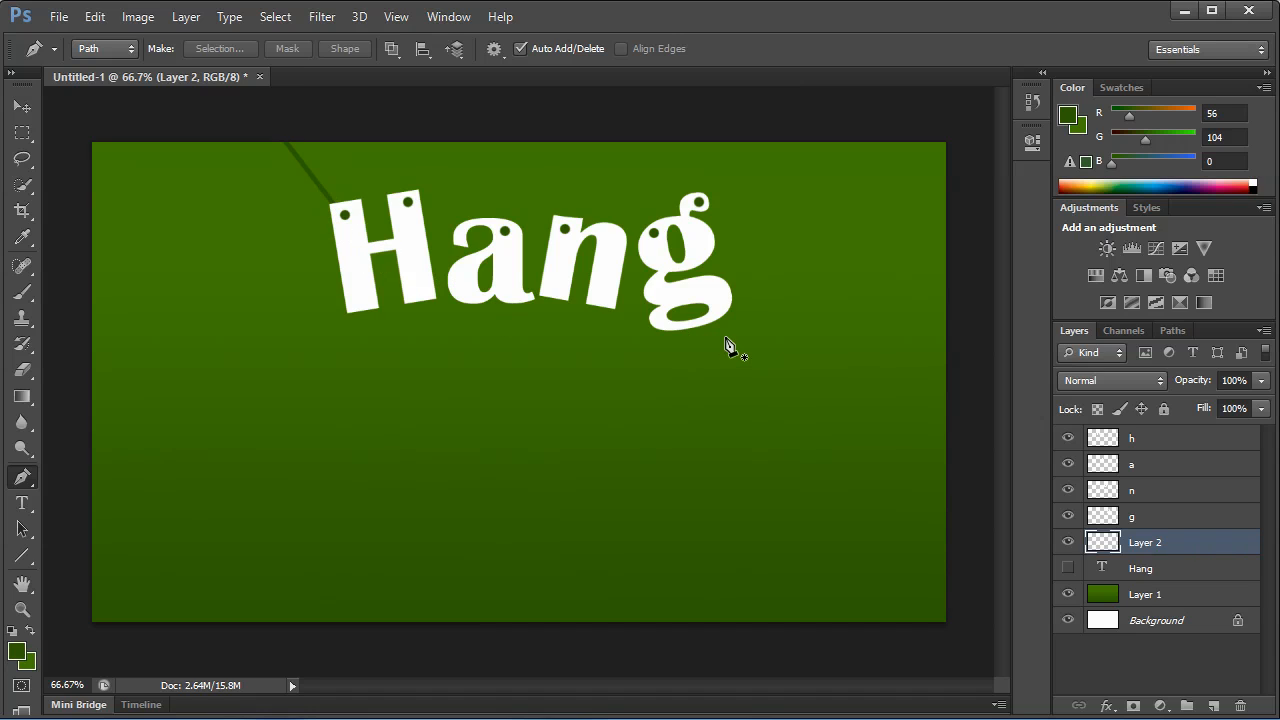
# Duplicate the Layer 2 line, placing the copy above the h layer and the original directly below h.
pyautogui.moveTo(1192, 556); pyautogui.dragTo(1195, 514)
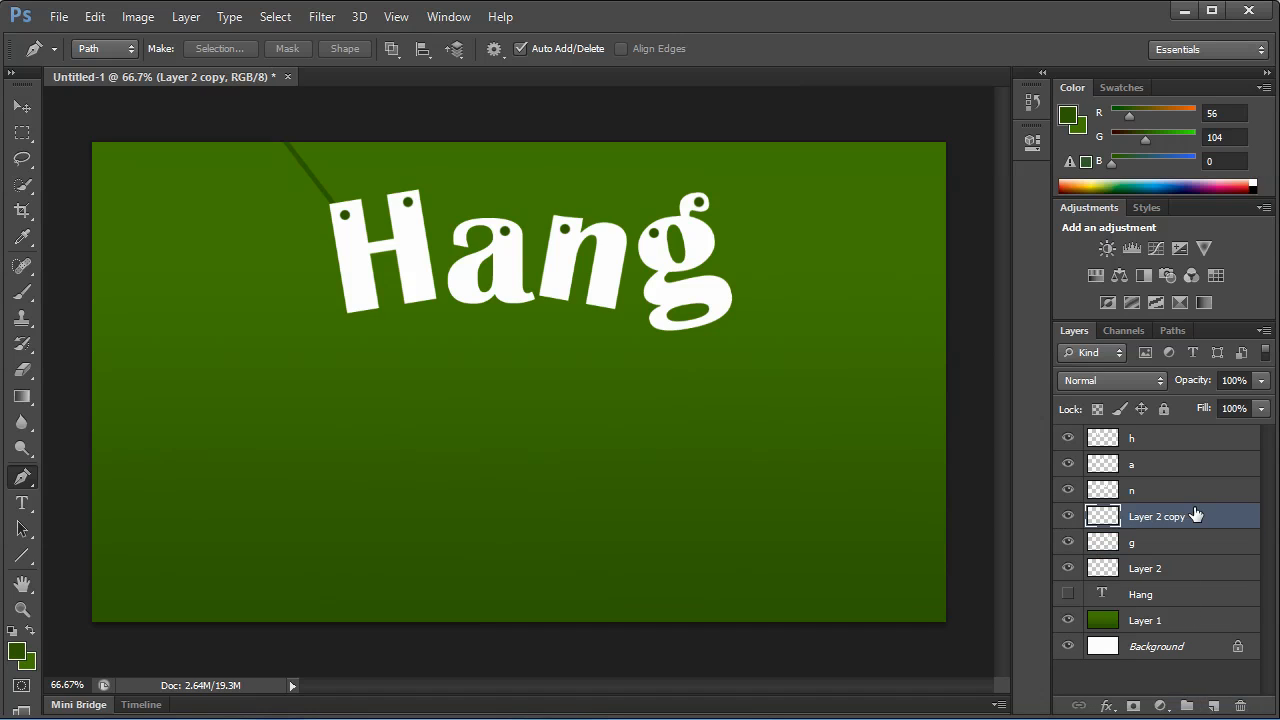
pyautogui.click(1166, 567)
pyautogui.keyDown('ctrl'); pyautogui.click(1170, 520); pyautogui.keyUp('ctrl')
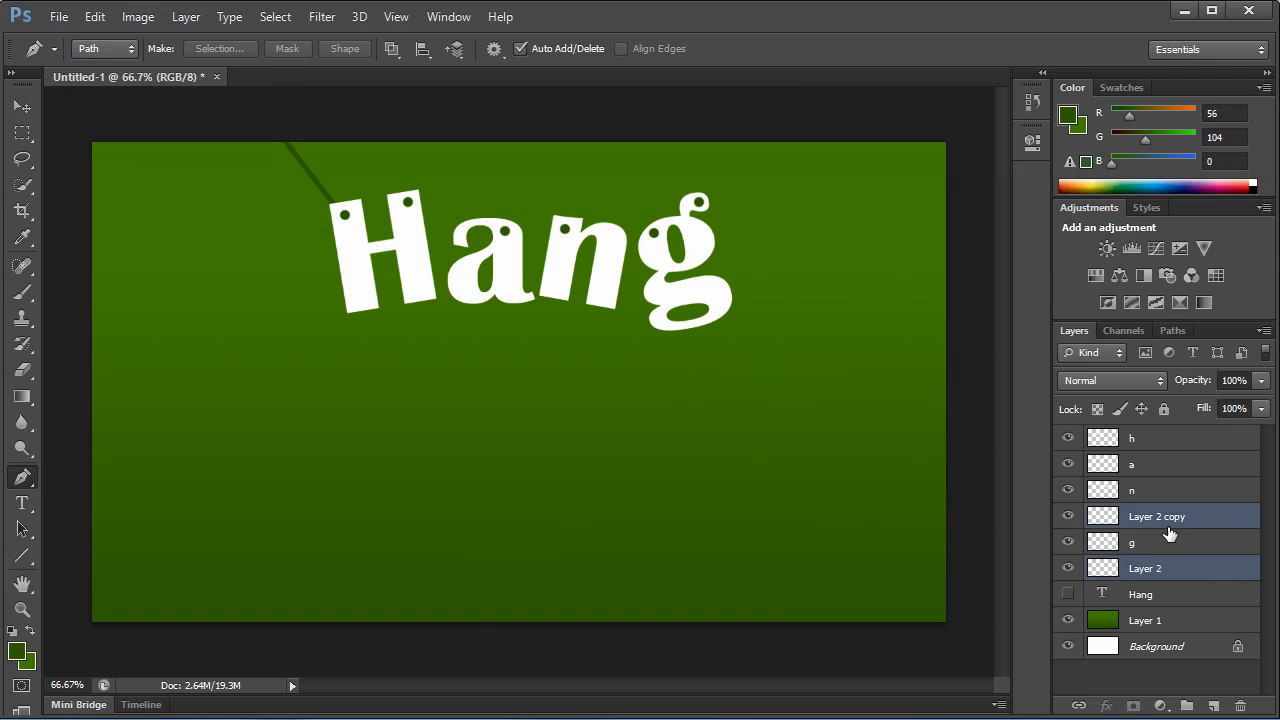
pyautogui.moveTo(1170, 522); pyautogui.dragTo(1181, 498)
pyautogui.click(1156, 441)
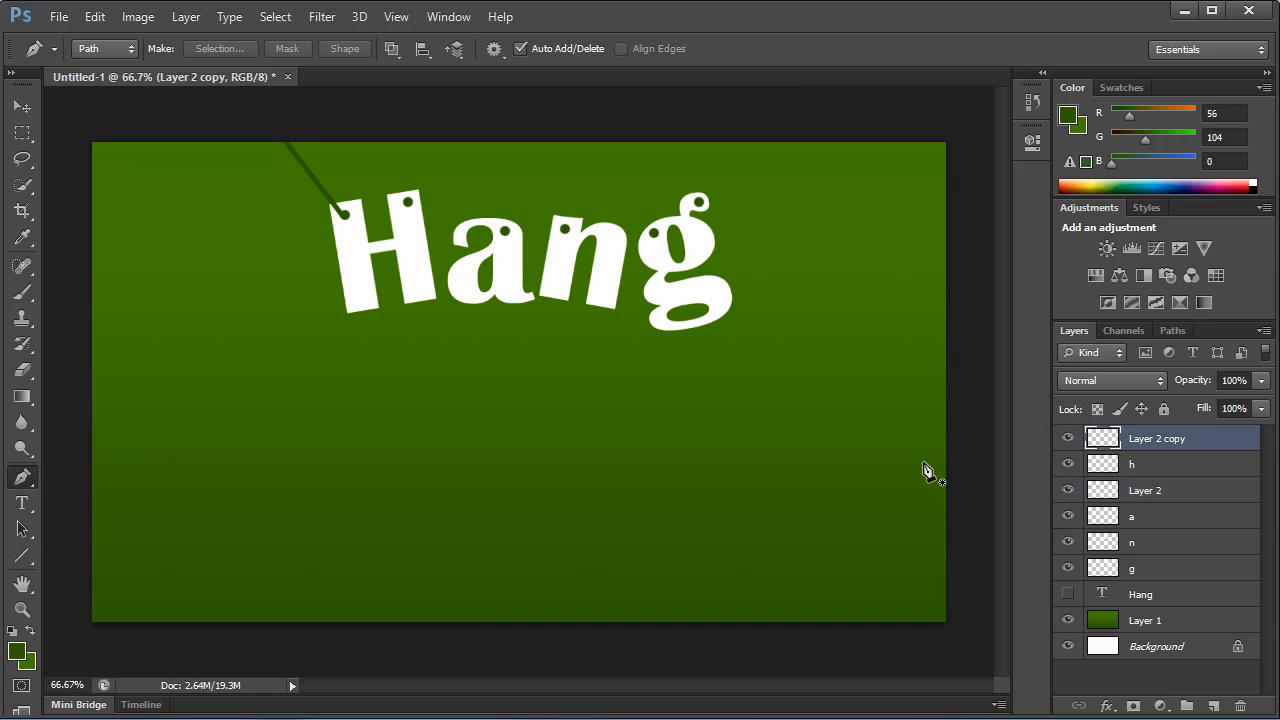
# Rotate the copied line 60° and move it so its lower end meets the H's left hole.
pyautogui.hotkey('ctrl', 't')
pyautogui.moveTo(458, 168); pyautogui.dragTo(420, 312)
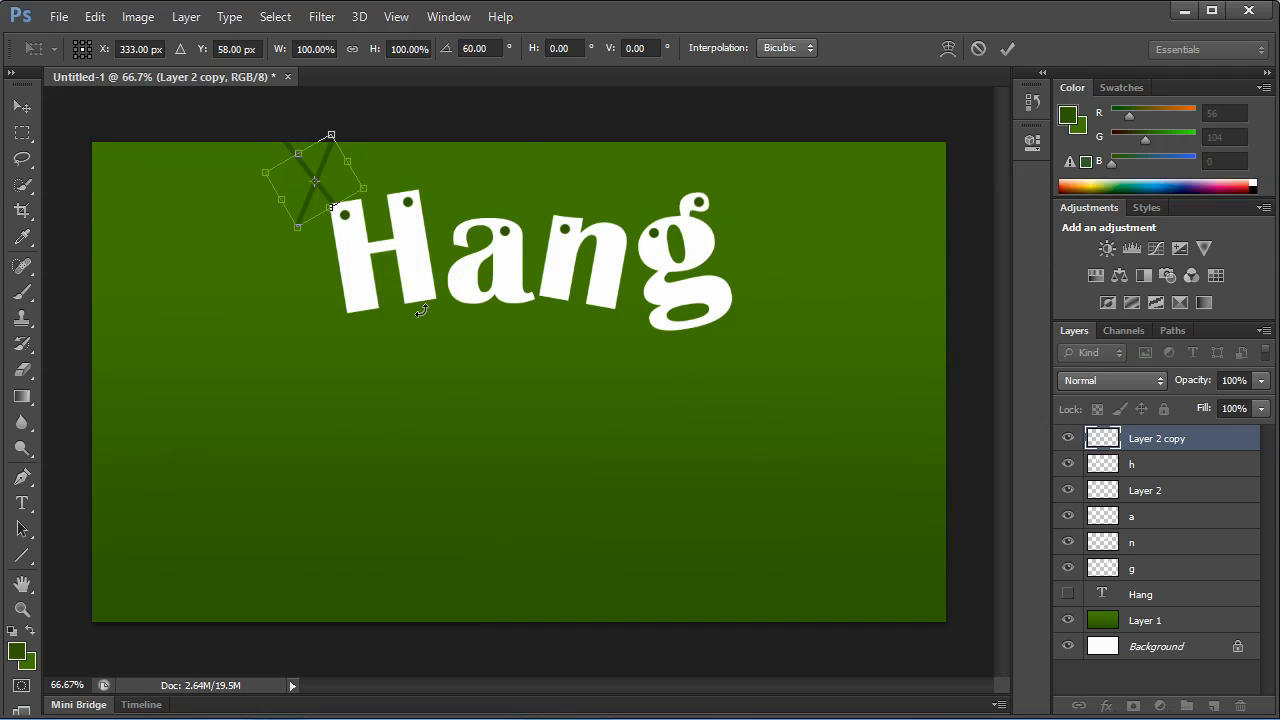
pyautogui.press('Return')
pyautogui.press('p')
pyautogui.press('v')
pyautogui.moveTo(354, 246); pyautogui.dragTo(403, 251)
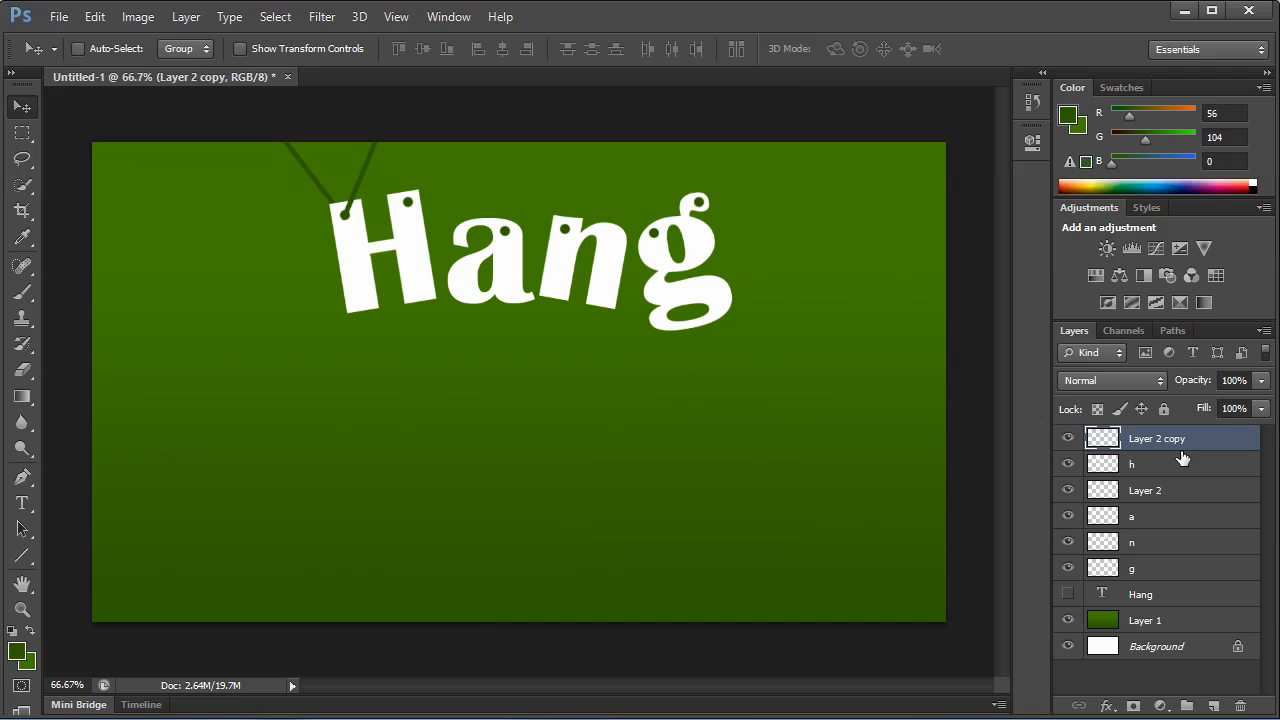
# Duplicate both hanging lines together and move the copies to the H's right hole.
pyautogui.keyDown('ctrl'); pyautogui.click(1177, 488); pyautogui.keyUp('ctrl')
pyautogui.moveTo(1194, 451); pyautogui.dragTo(1208, 704)
pyautogui.moveTo(392, 236); pyautogui.dragTo(453, 212)
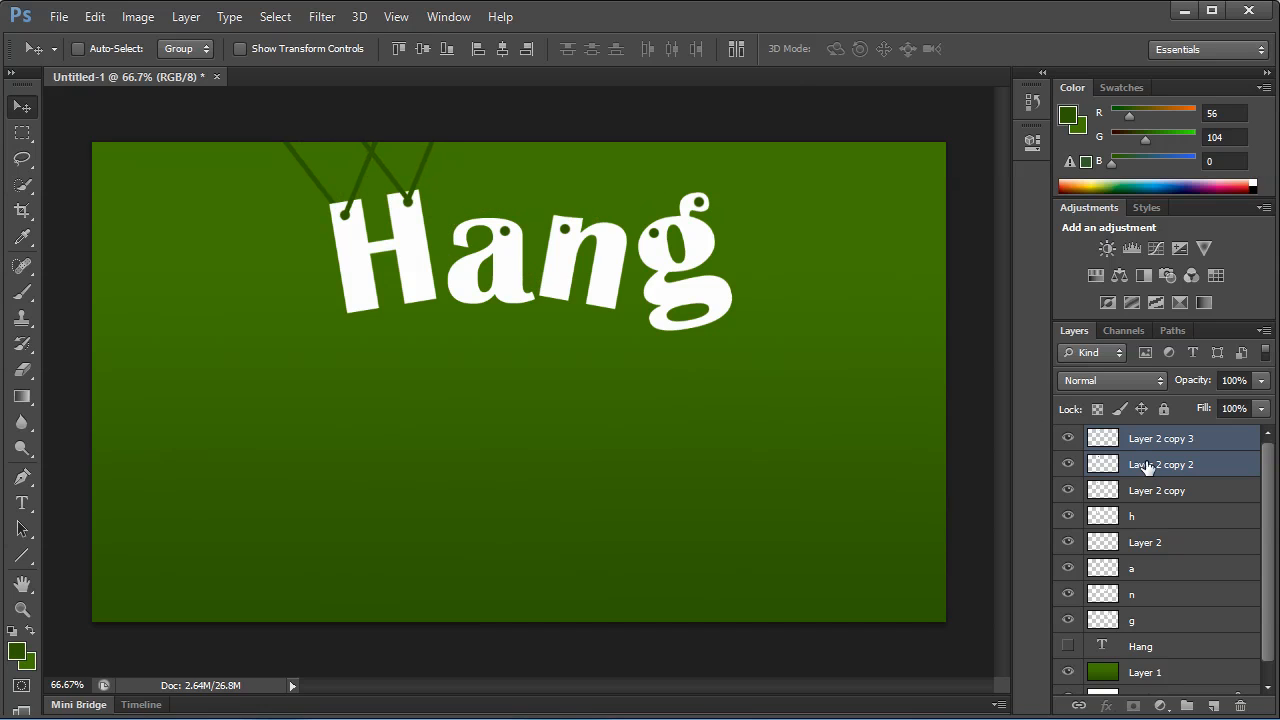
# Place Layer 2 copy 2 directly below Layer 2 and rotate its line to near vertical above the H's right hole.
pyautogui.moveTo(1147, 468); pyautogui.dragTo(1196, 557)
pyautogui.click(1205, 470)
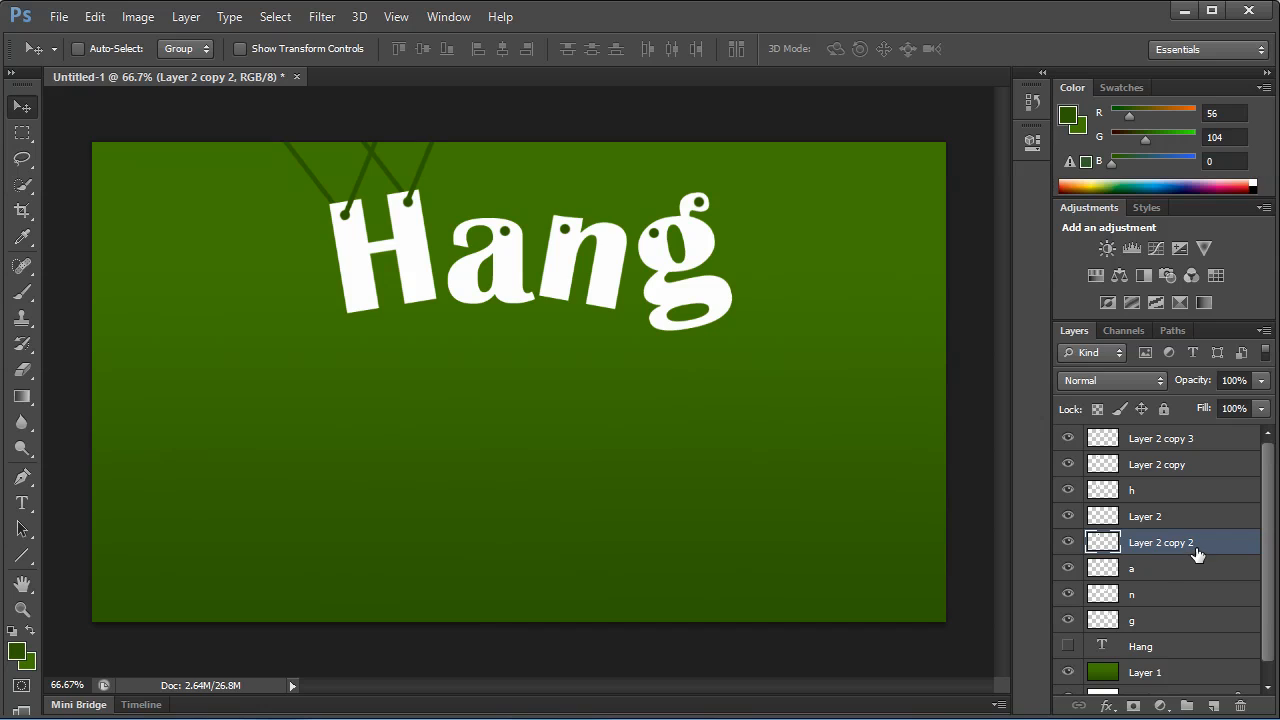
pyautogui.hotkey('ctrl', 't')
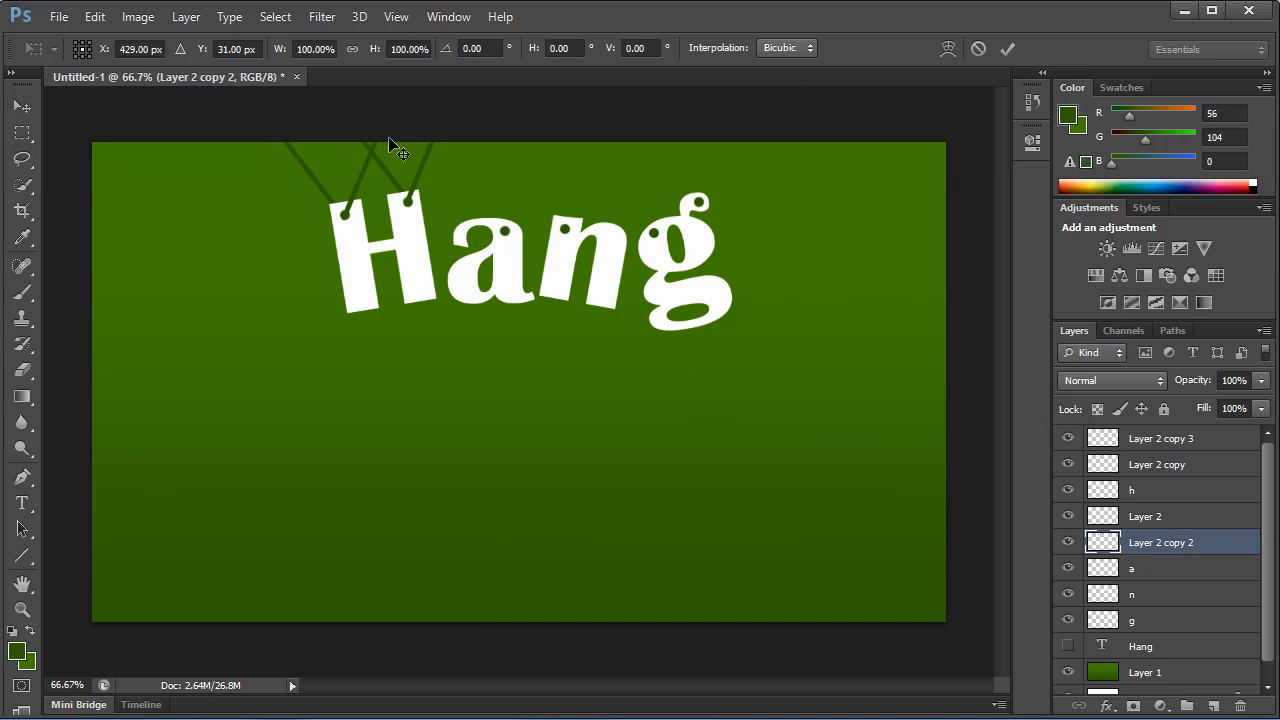
pyautogui.moveTo(484, 160); pyautogui.dragTo(457, 213)
pyautogui.press('Return')
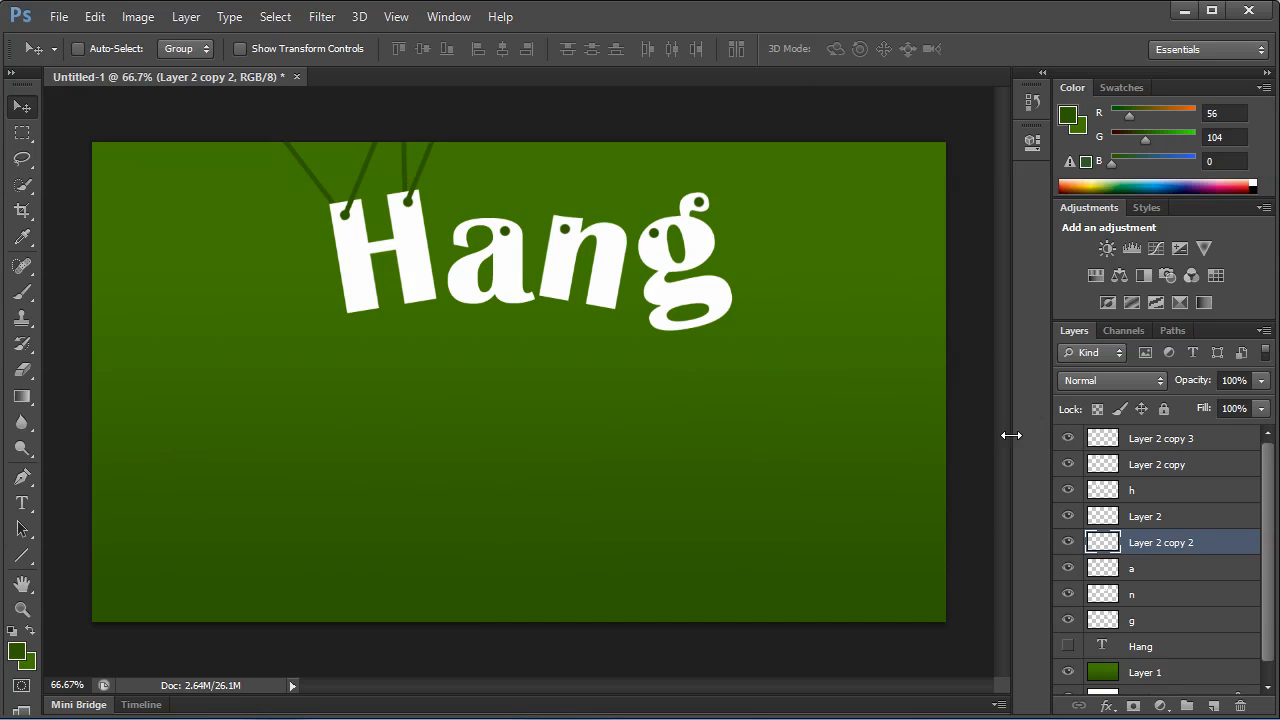
# Duplicate Layer 2 and Layer 2 copy together and place the new copies between the a and n layers.
pyautogui.click(1200, 464)
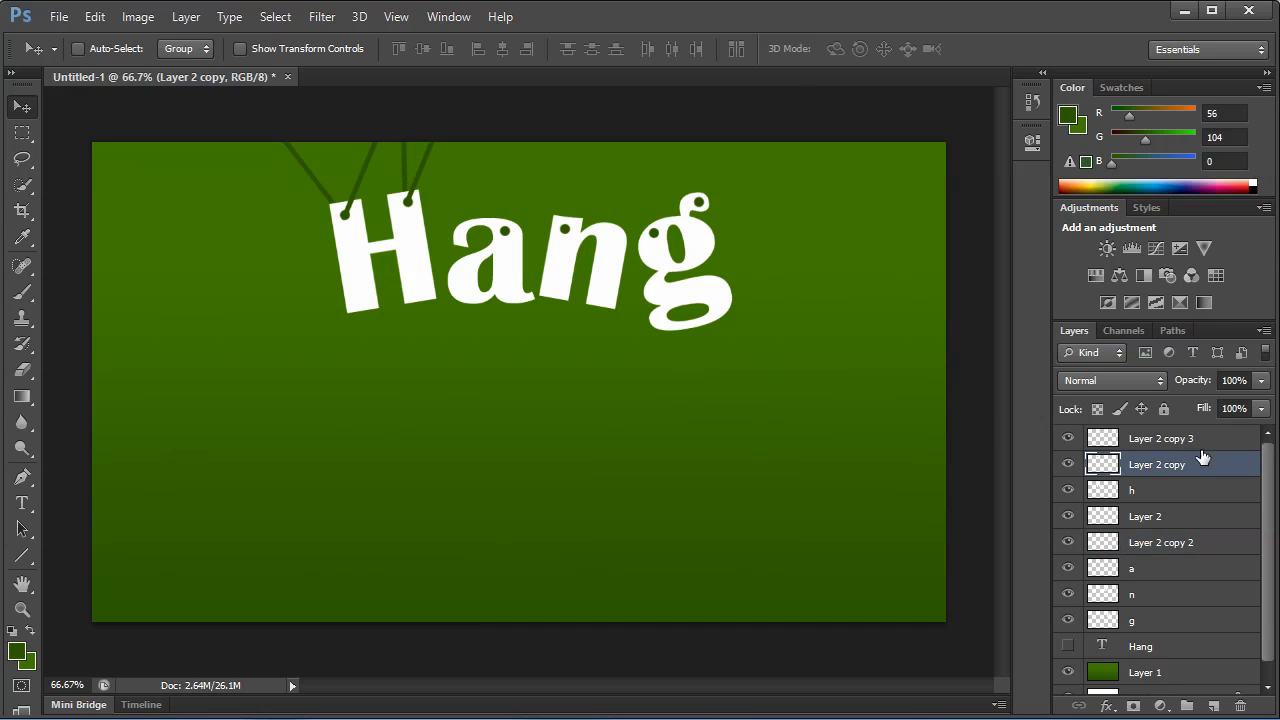
pyautogui.keyDown('ctrl'); pyautogui.click(1170, 518); pyautogui.keyUp('ctrl')
pyautogui.moveTo(1204, 470); pyautogui.dragTo(1217, 705)
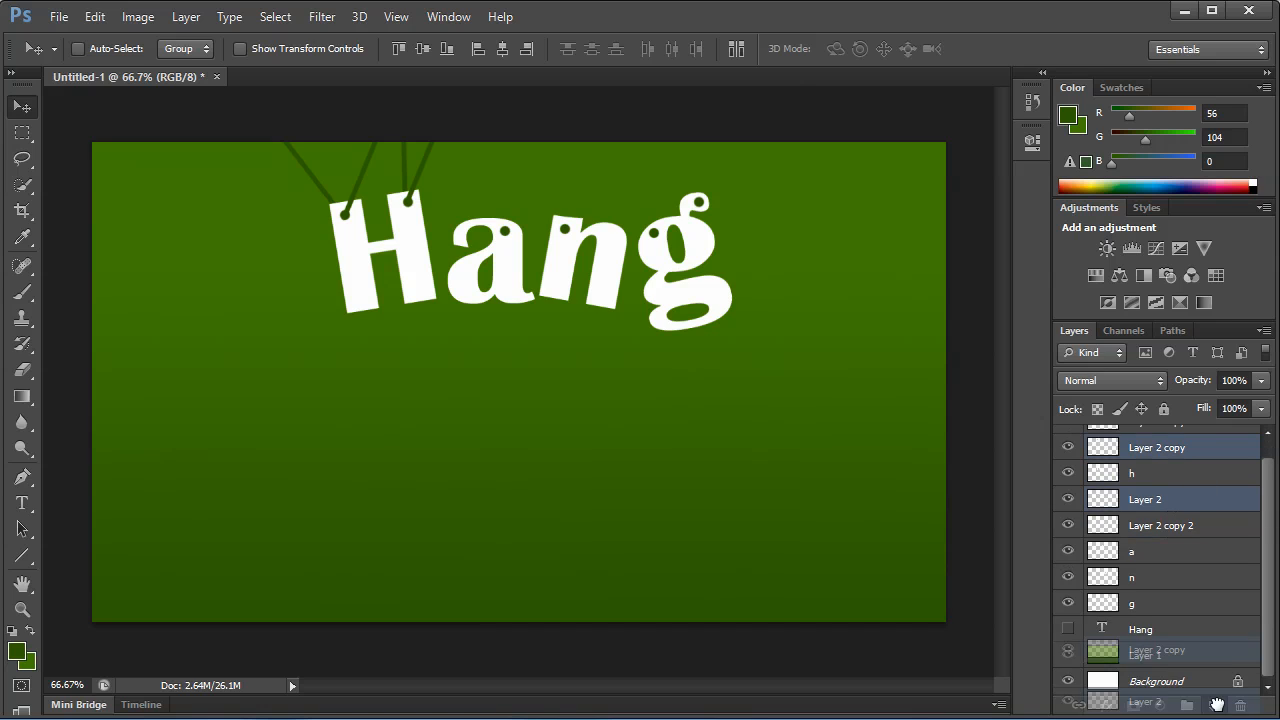
pyautogui.moveTo(1170, 474); pyautogui.dragTo(1172, 614)
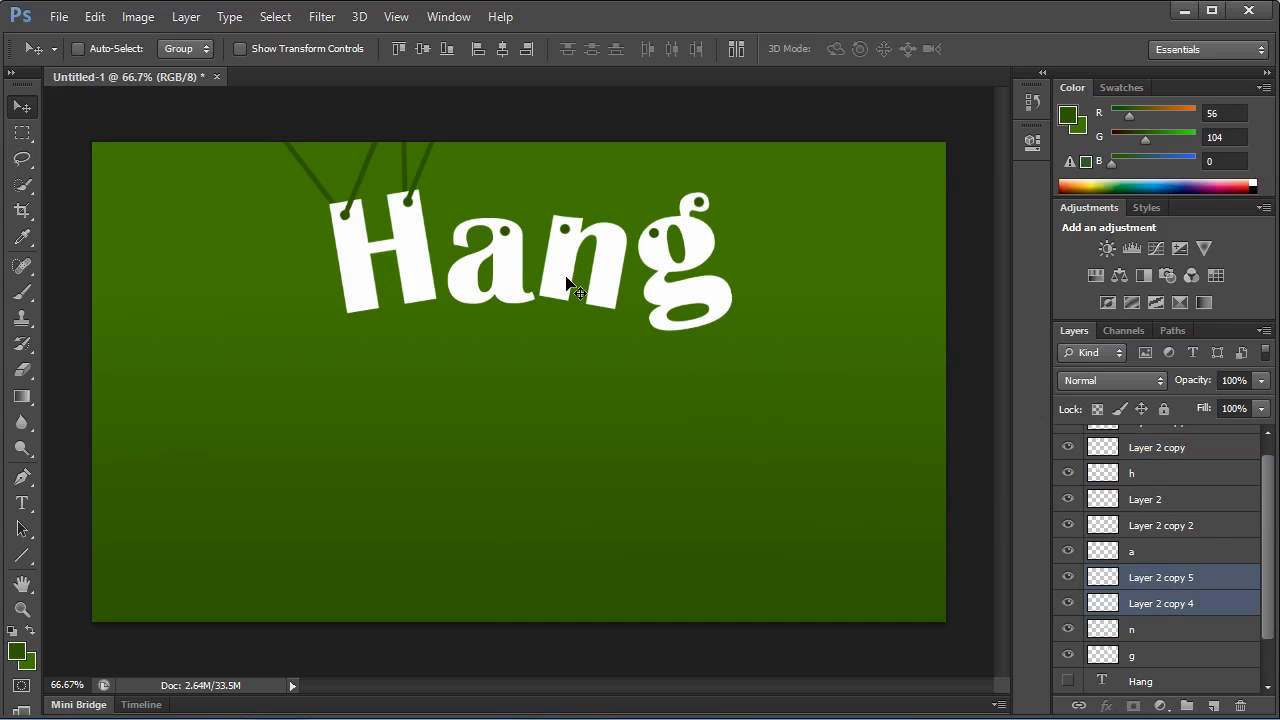
# Move the duplicated line pair to the a's hole and place Layer 2 copy 4 directly above the a layer.
pyautogui.moveTo(430, 213); pyautogui.dragTo(607, 232)
pyautogui.click(1166, 580)
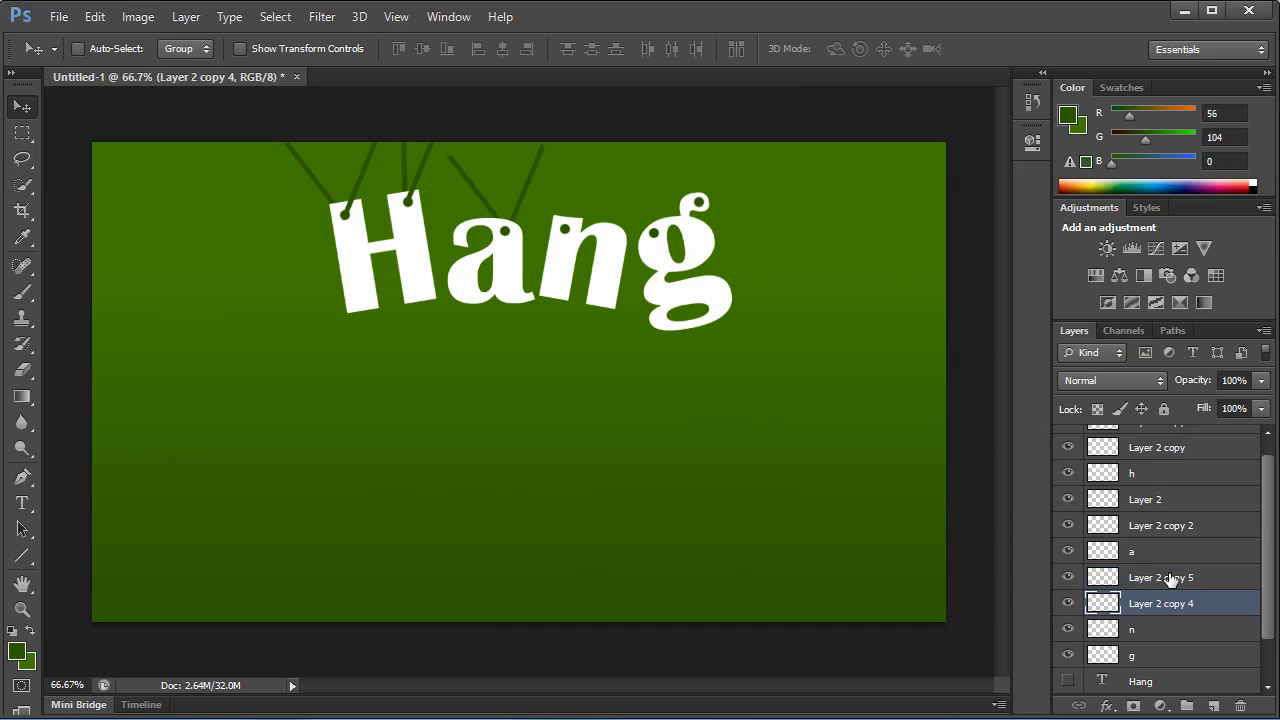
pyautogui.moveTo(1168, 583); pyautogui.dragTo(1148, 553)
pyautogui.click(1168, 605)
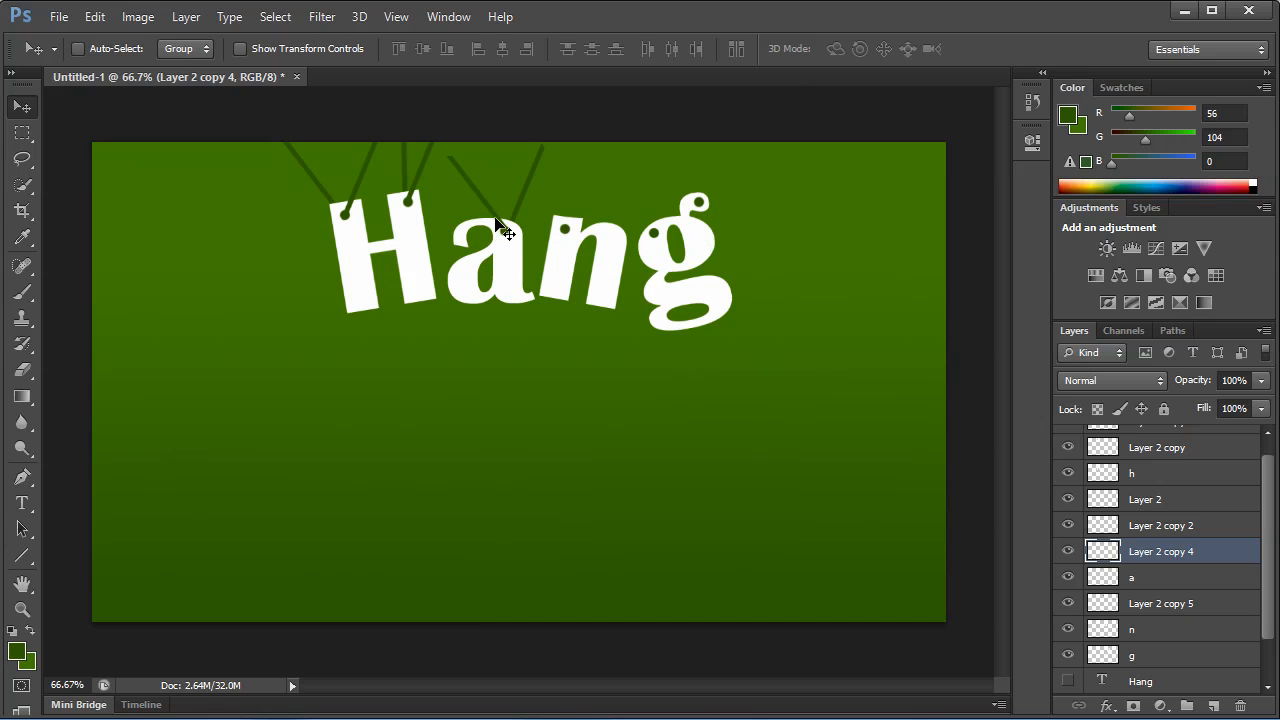
# Transform Layer 2 copy 4 so its line runs from the a's hole past the canvas's upper edge.
pyautogui.hotkey('ctrl', 't')
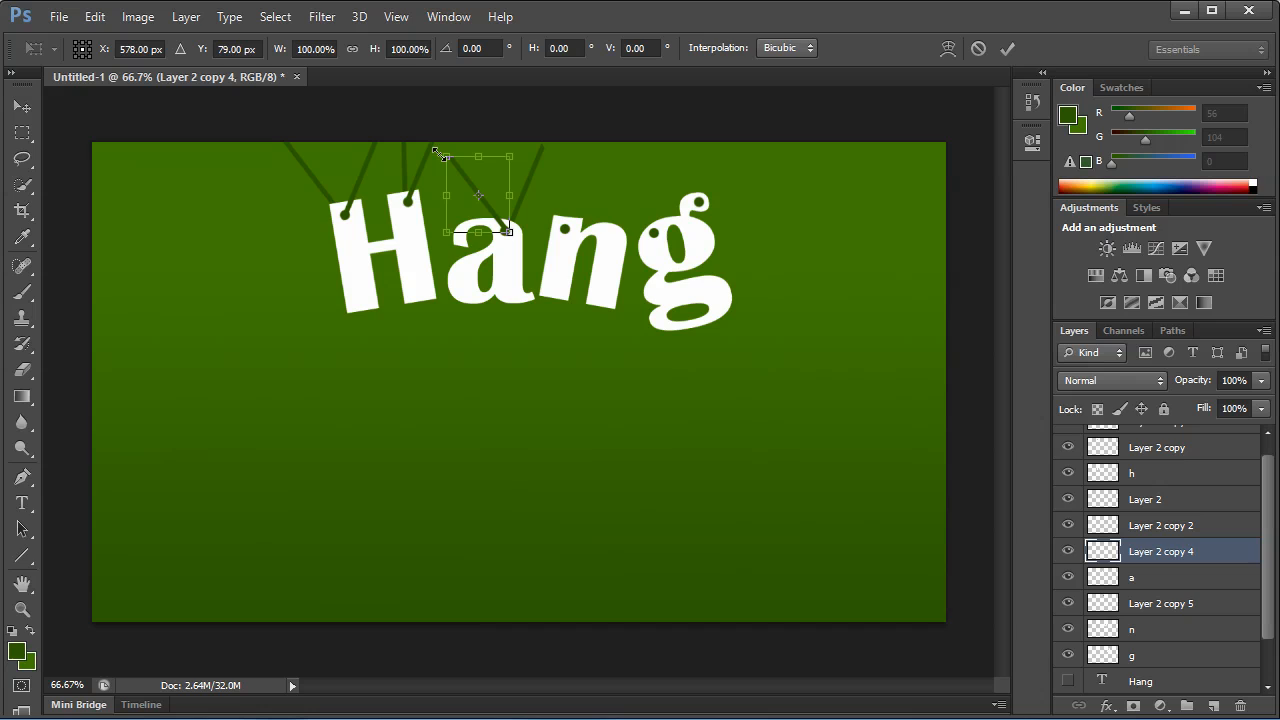
pyautogui.moveTo(439, 150); pyautogui.dragTo(423, 139)
pyautogui.hotkey('ctrl', 'z')
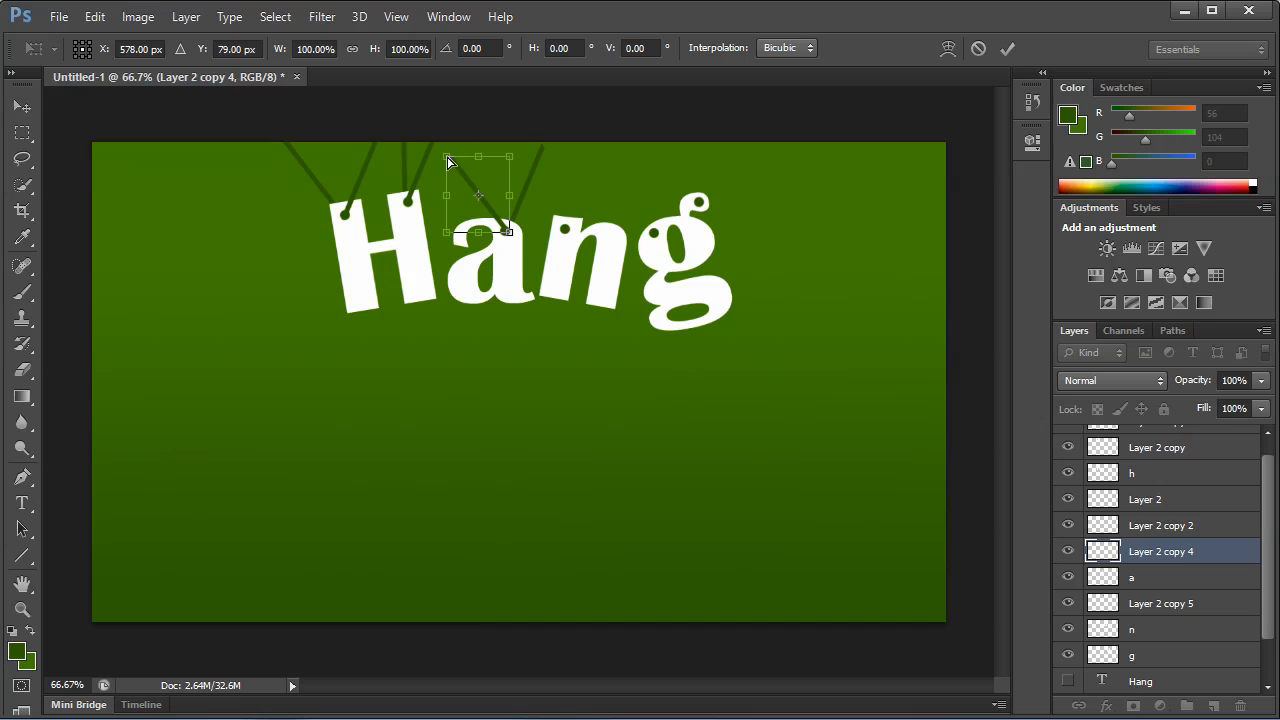
pyautogui.moveTo(447, 160); pyautogui.dragTo(450, 128)
pyautogui.press('Return')
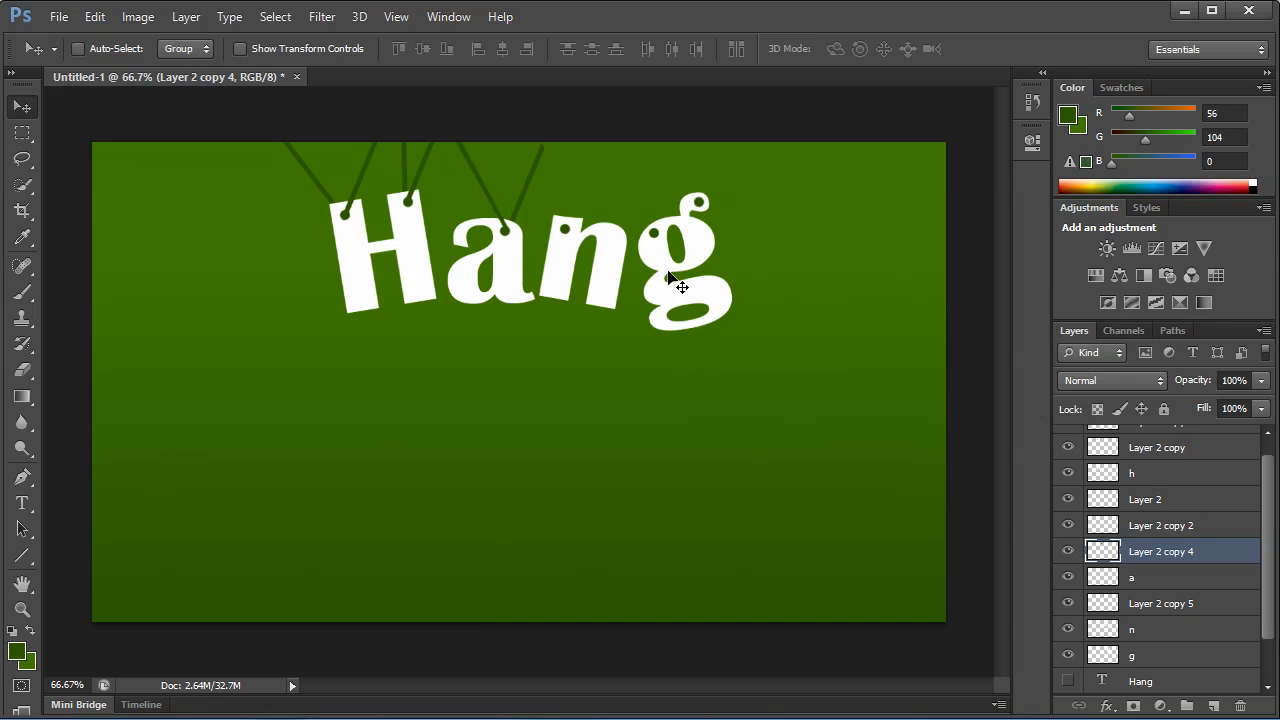
# Transform Layer 2 copy 5 so its line extends from the a's hole past the canvas's upper edge.
pyautogui.click(1172, 606)
pyautogui.hotkey('ctrl', 't')
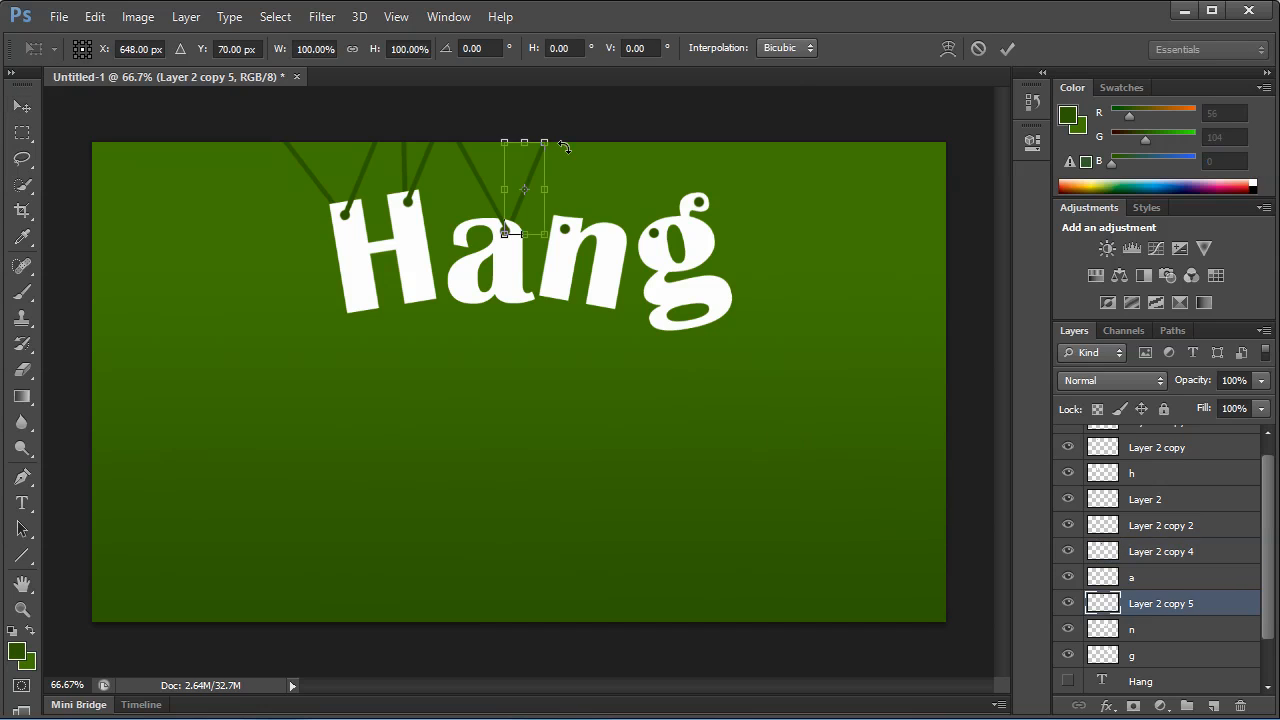
pyautogui.moveTo(545, 147); pyautogui.dragTo(545, 131)
pyautogui.press('Return')
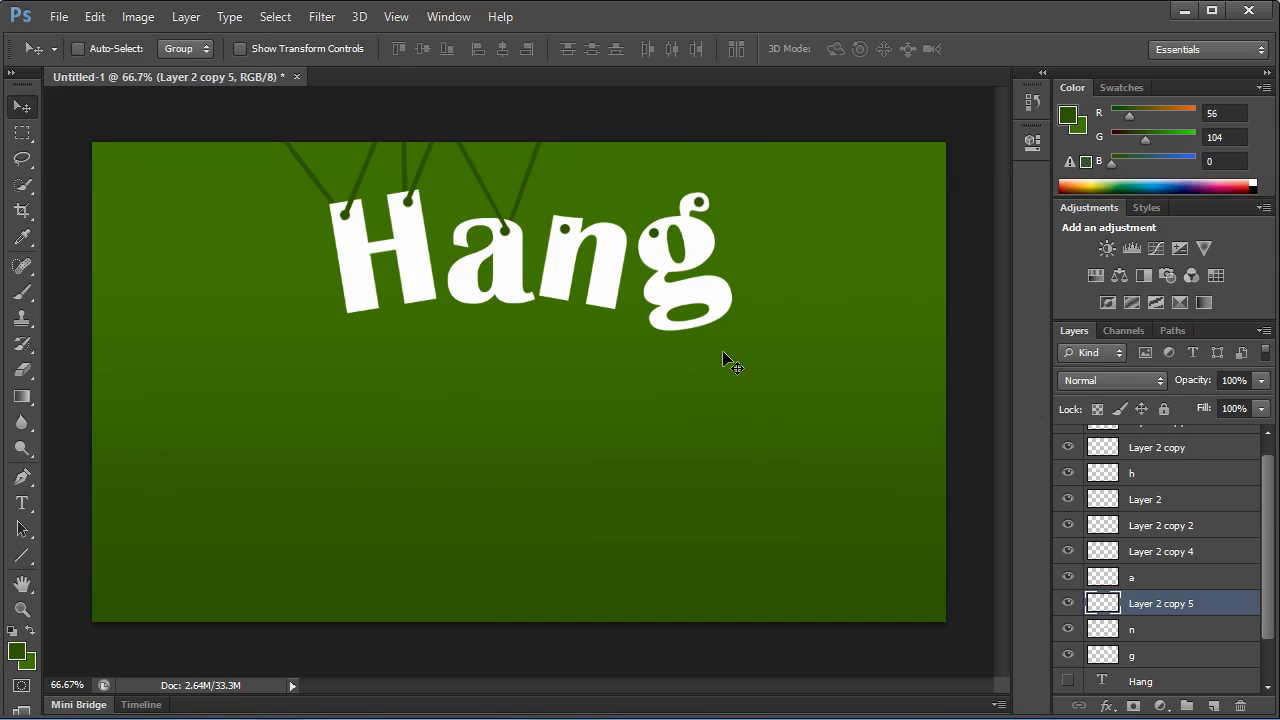
# Duplicate Layer 2 copy 5, move the copy to the n's hole and rotate its line to near vertical.
pyautogui.moveTo(1156, 606); pyautogui.dragTo(1216, 704)
pyautogui.moveTo(534, 258); pyautogui.dragTo(591, 257)
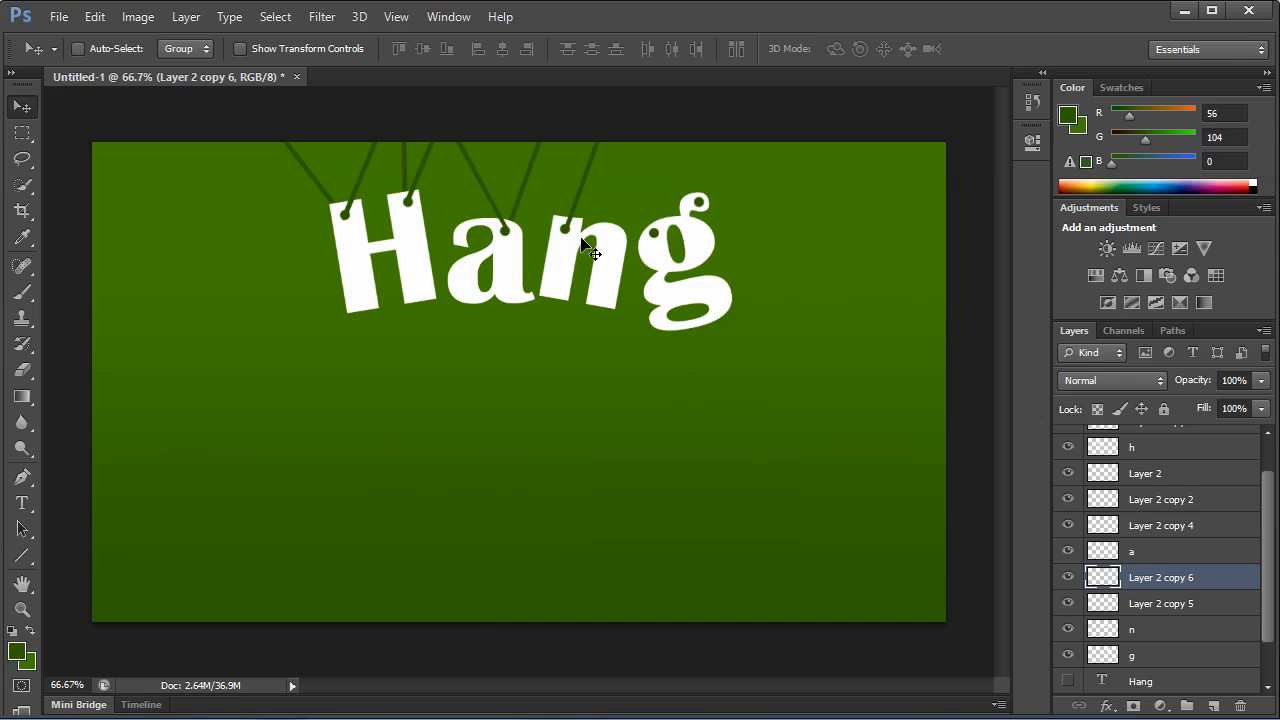
pyautogui.hotkey('ctrl', 't')
pyautogui.moveTo(691, 255); pyautogui.dragTo(738, 182)
pyautogui.press('Return')
pyautogui.moveTo(603, 237); pyautogui.dragTo(561, 227)
pyautogui.hotkey('ctrl', 't')
pyautogui.moveTo(602, 152); pyautogui.dragTo(609, 169)
pyautogui.press('Return')
pyautogui.moveTo(586, 206); pyautogui.dragTo(603, 210)
# Duplicate Layer 2 copy 6 and place the original directly above the n layer.
pyautogui.moveTo(1165, 576); pyautogui.dragTo(1216, 706)
pyautogui.moveTo(1207, 577); pyautogui.dragTo(1205, 602)
pyautogui.moveTo(1203, 613); pyautogui.dragTo(1202, 611)
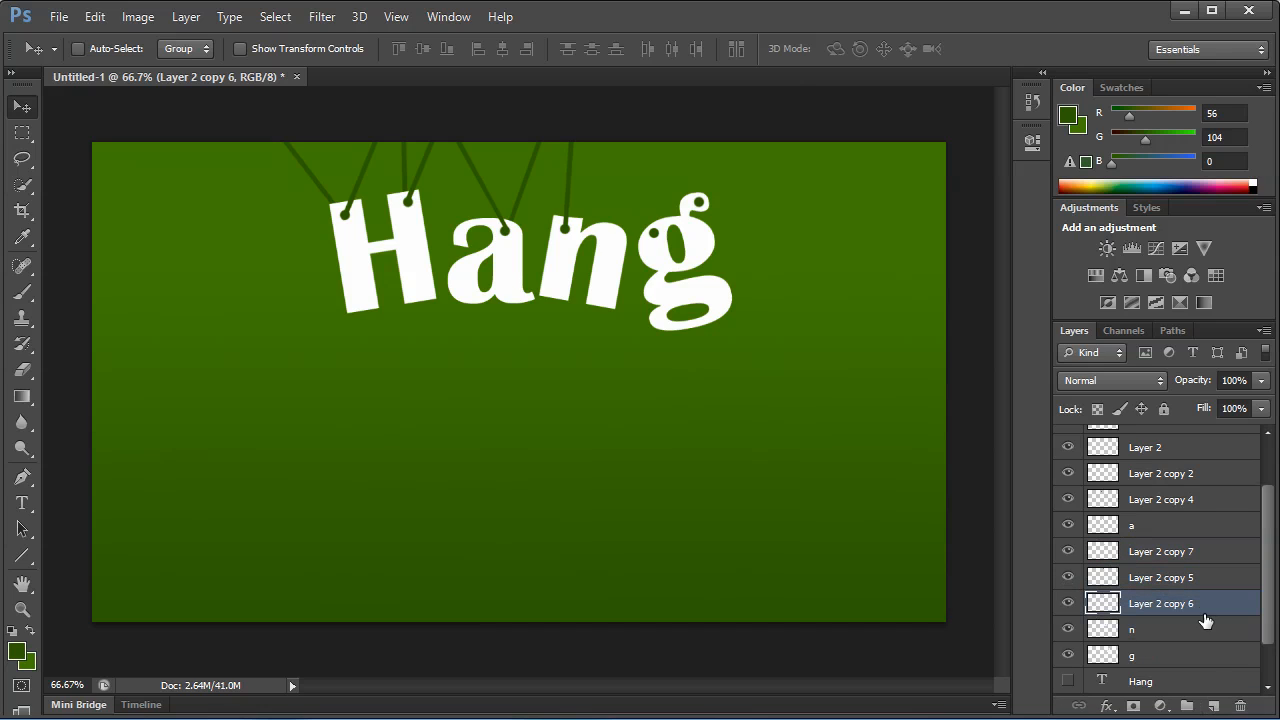
# Identify Layer 2 copy 7 by toggling its visibility and move its line to the g's upper-right hole.
pyautogui.click(1150, 552)
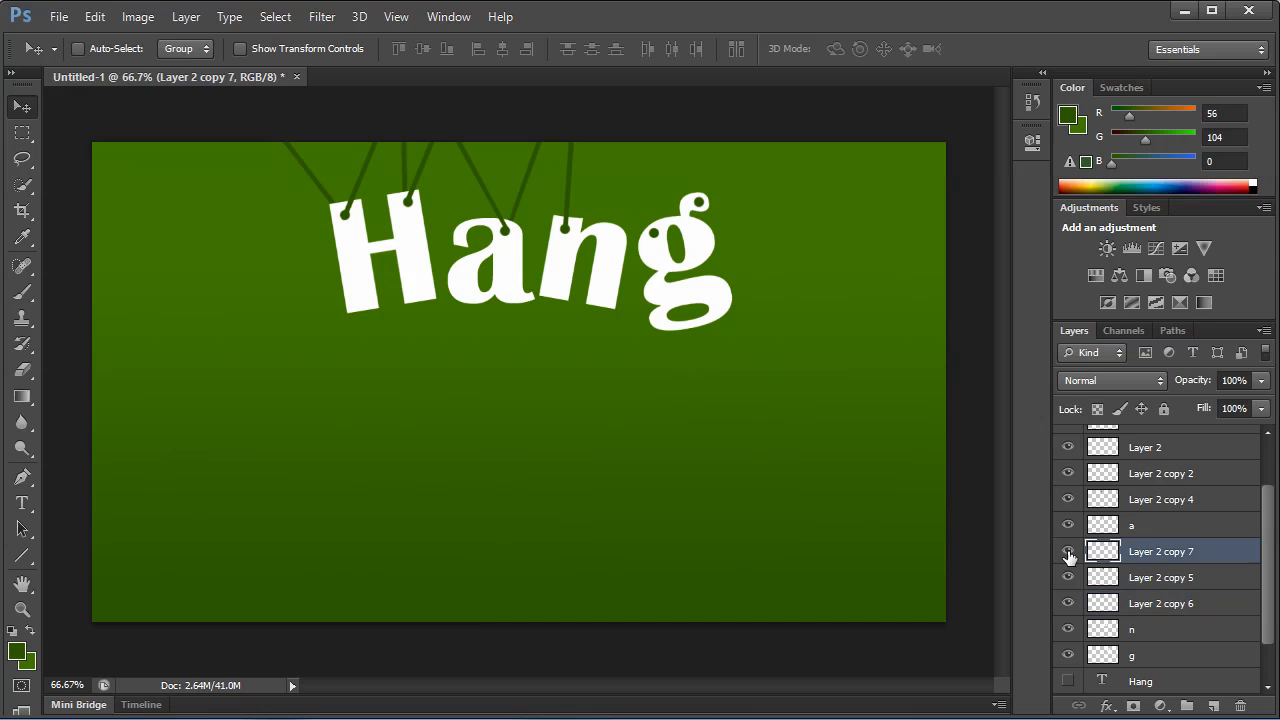
pyautogui.click(1068, 556)
pyautogui.click(1068, 556)
pyautogui.moveTo(668, 310); pyautogui.dragTo(795, 284)
# Duplicate Layer 2 copy 7, move the copy to the g's left hole and slant its upper end leftward past the canvas edge.
pyautogui.moveTo(1214, 551); pyautogui.dragTo(1213, 706)
pyautogui.moveTo(796, 372); pyautogui.dragTo(708, 354)
pyautogui.moveTo(1197, 526); pyautogui.dragTo(1190, 657)
pyautogui.hotkey('ctrl', 't')
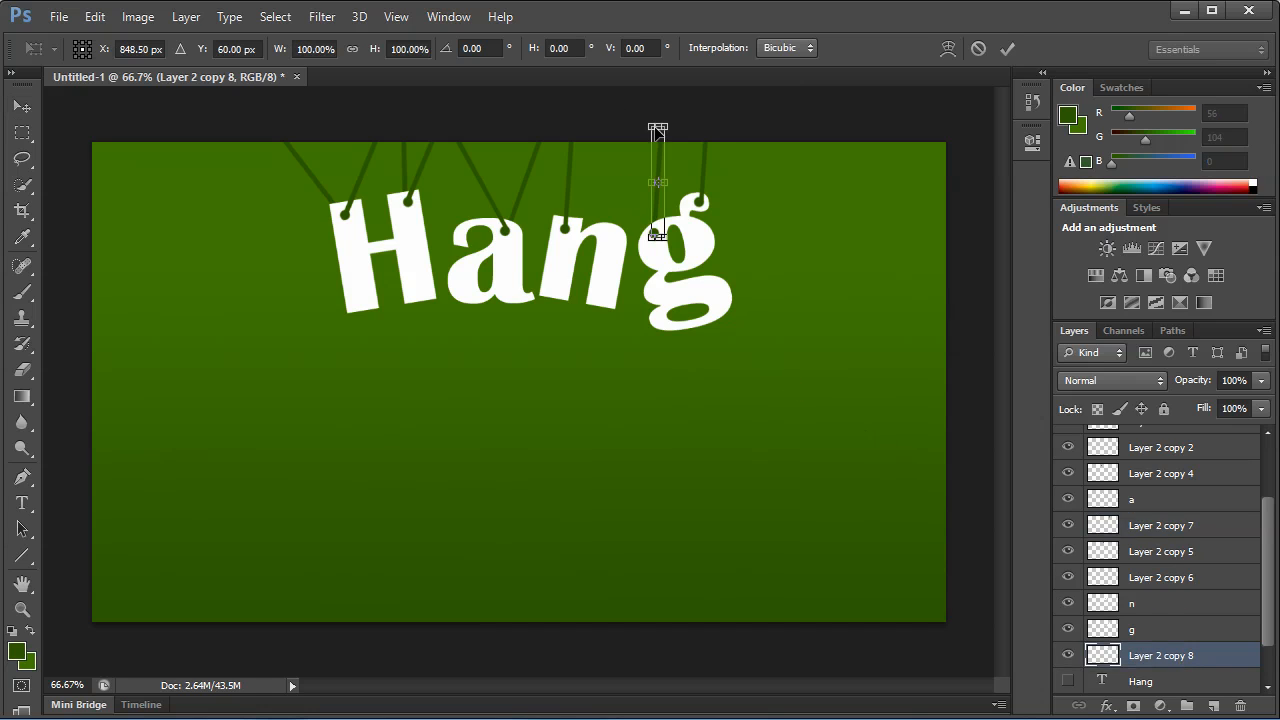
pyautogui.moveTo(657, 130); pyautogui.dragTo(610, 125)
pyautogui.press('Return')
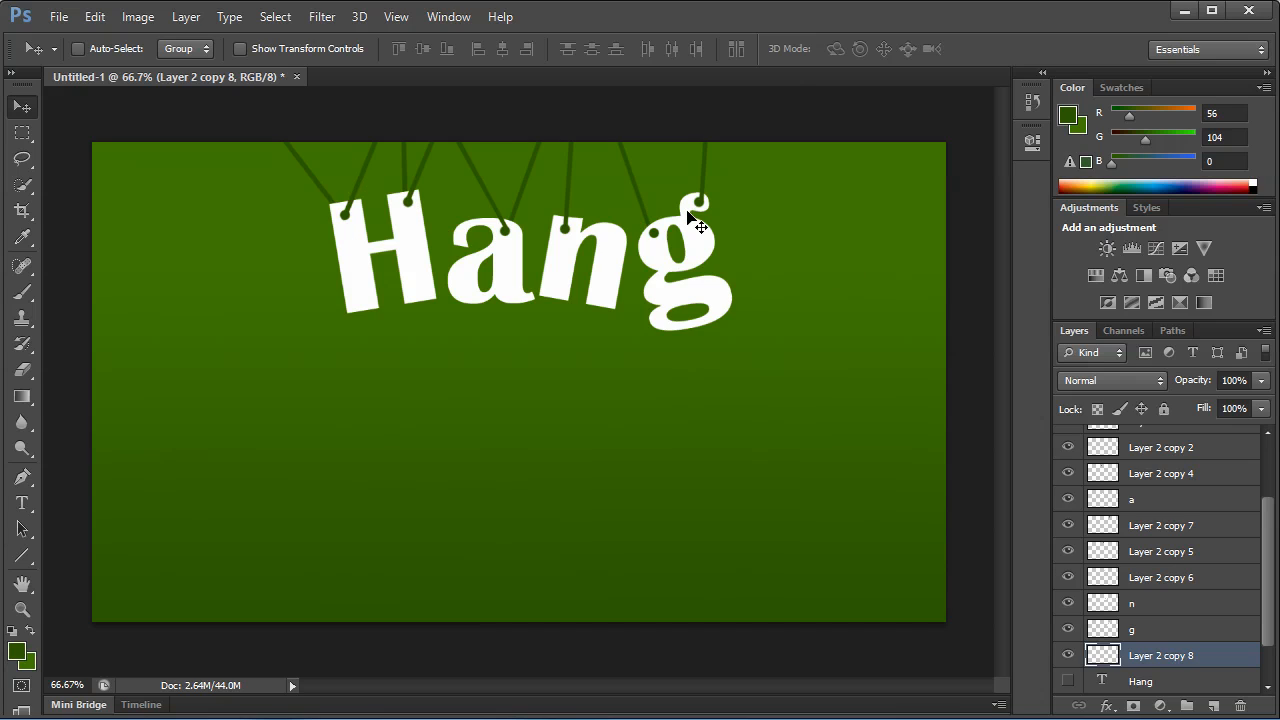
# Place Layer 2 copy 8 directly above the g layer and Layer 2 copy 7 directly below it.
pyautogui.moveTo(1175, 655); pyautogui.dragTo(1170, 630)
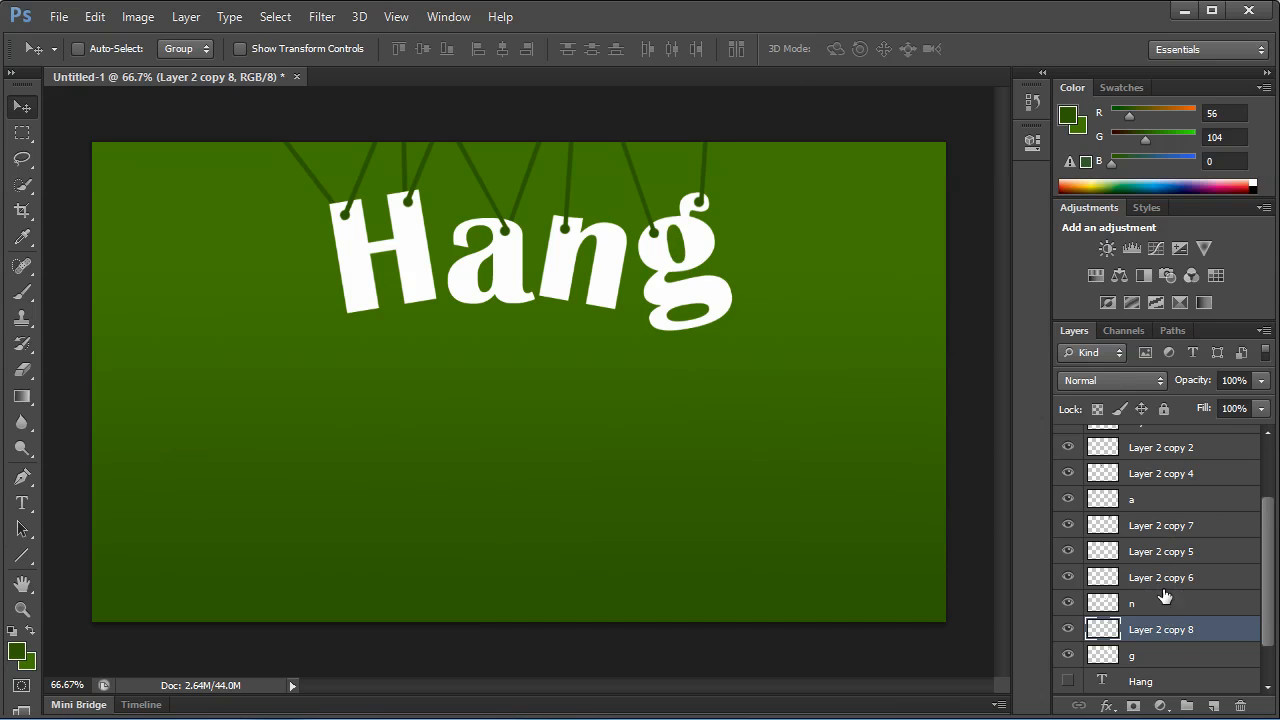
pyautogui.click(1215, 530)
pyautogui.moveTo(1215, 530); pyautogui.dragTo(1199, 668)
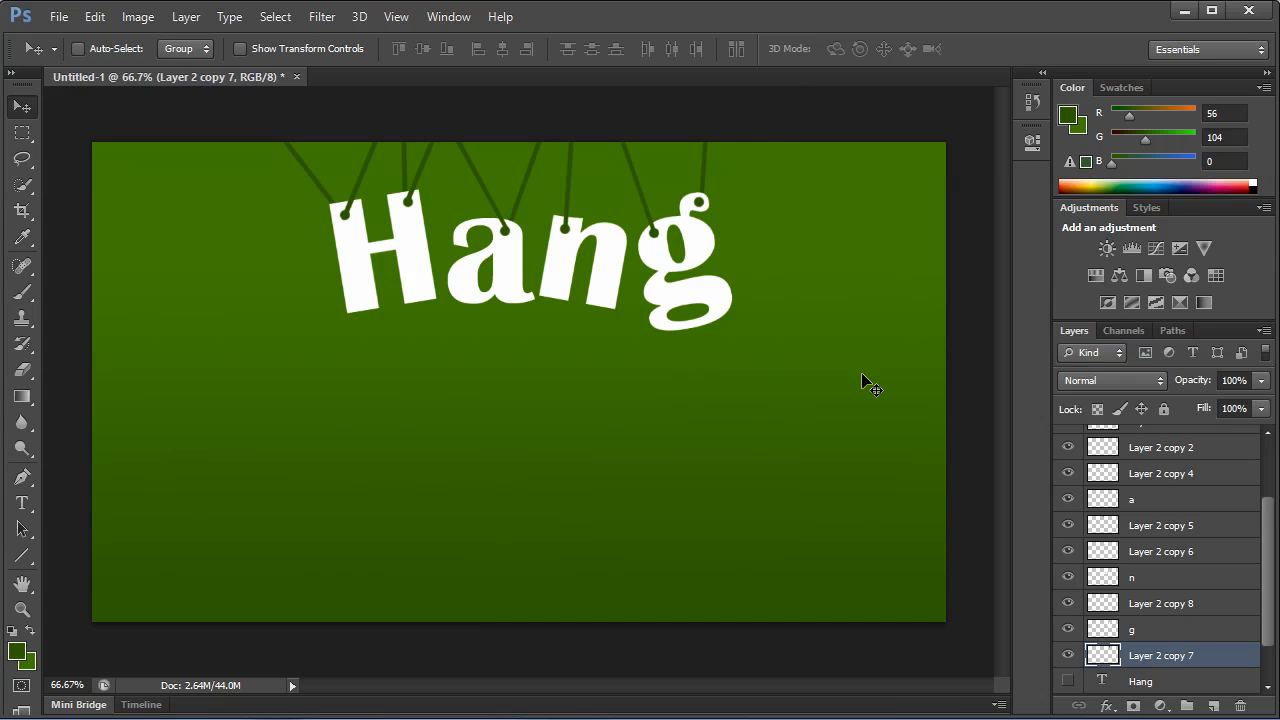
# Duplicate Layer 2 copy 7, place the copy directly above the g layer and slant its line rightward from the g's upper-right hole.
pyautogui.moveTo(1200, 660); pyautogui.dragTo(1213, 705)
pyautogui.moveTo(1166, 631); pyautogui.dragTo(1150, 602)
pyautogui.hotkey('ctrl', 't')
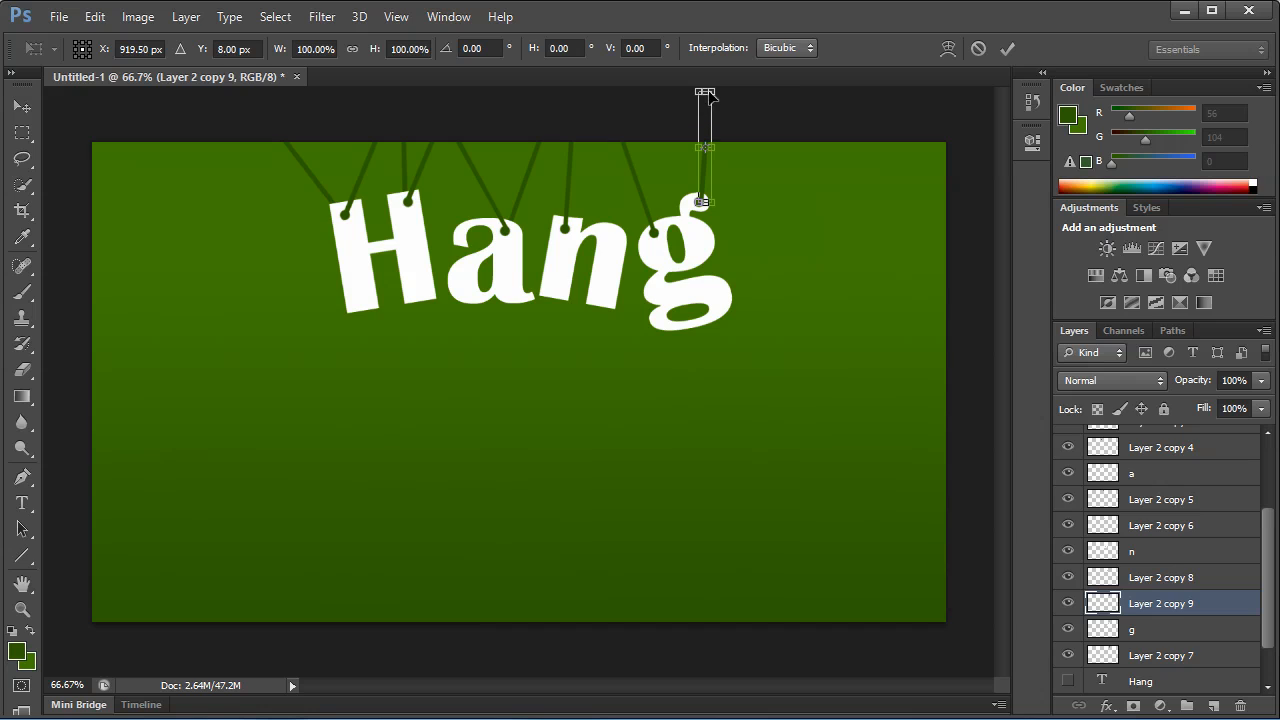
pyautogui.moveTo(705, 95); pyautogui.dragTo(768, 117)
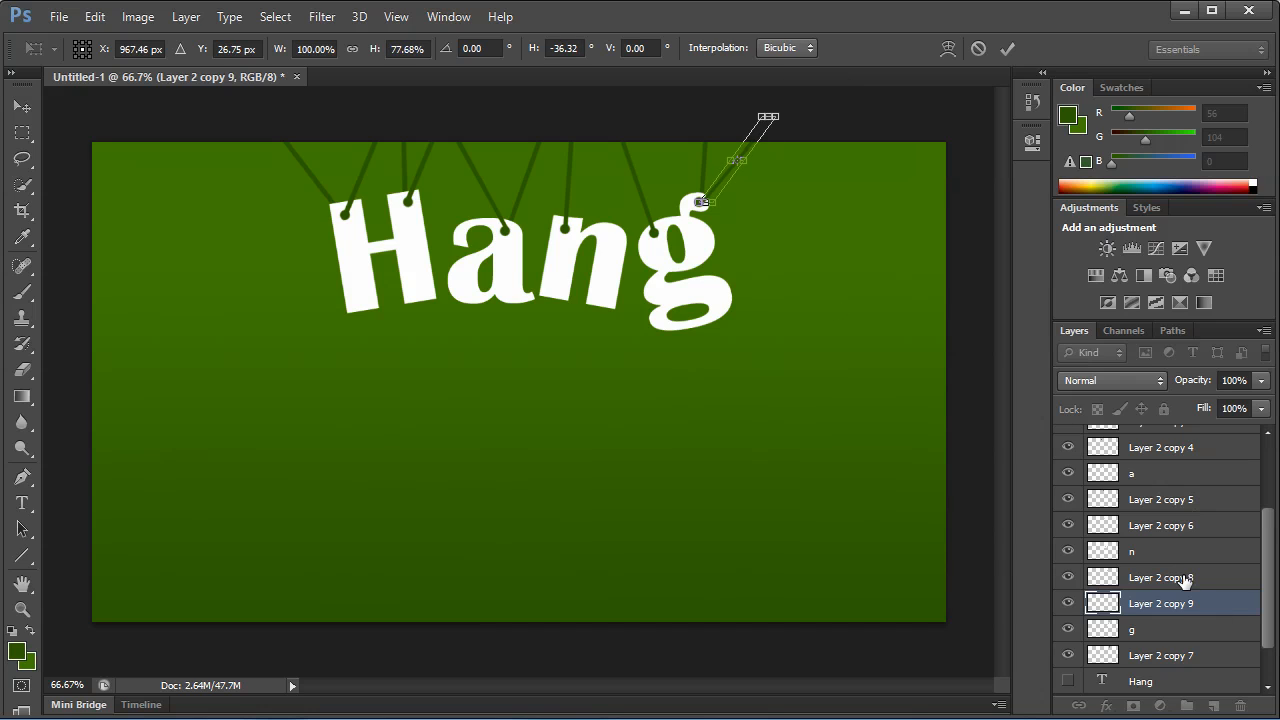
pyautogui.press('Return')
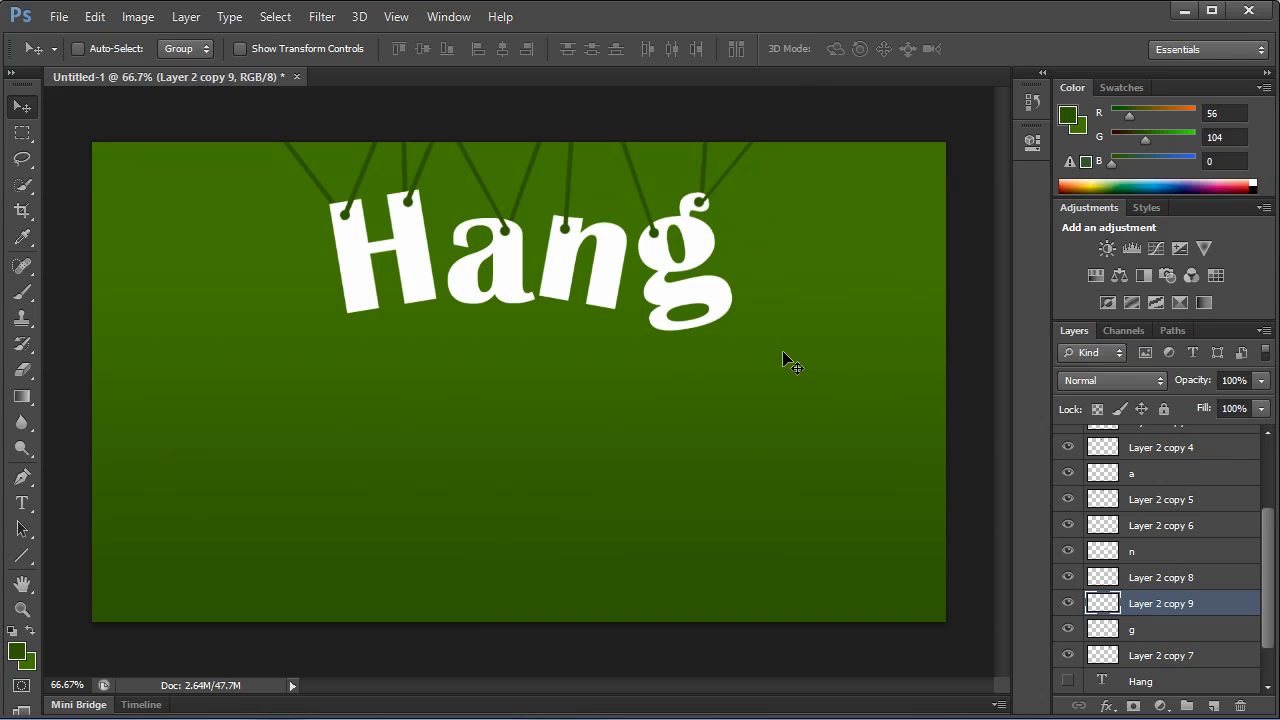
# Create a layer group above Layer 2 copy 3 and name it hang-letters.
pyautogui.scroll(-1, 1227, 556)
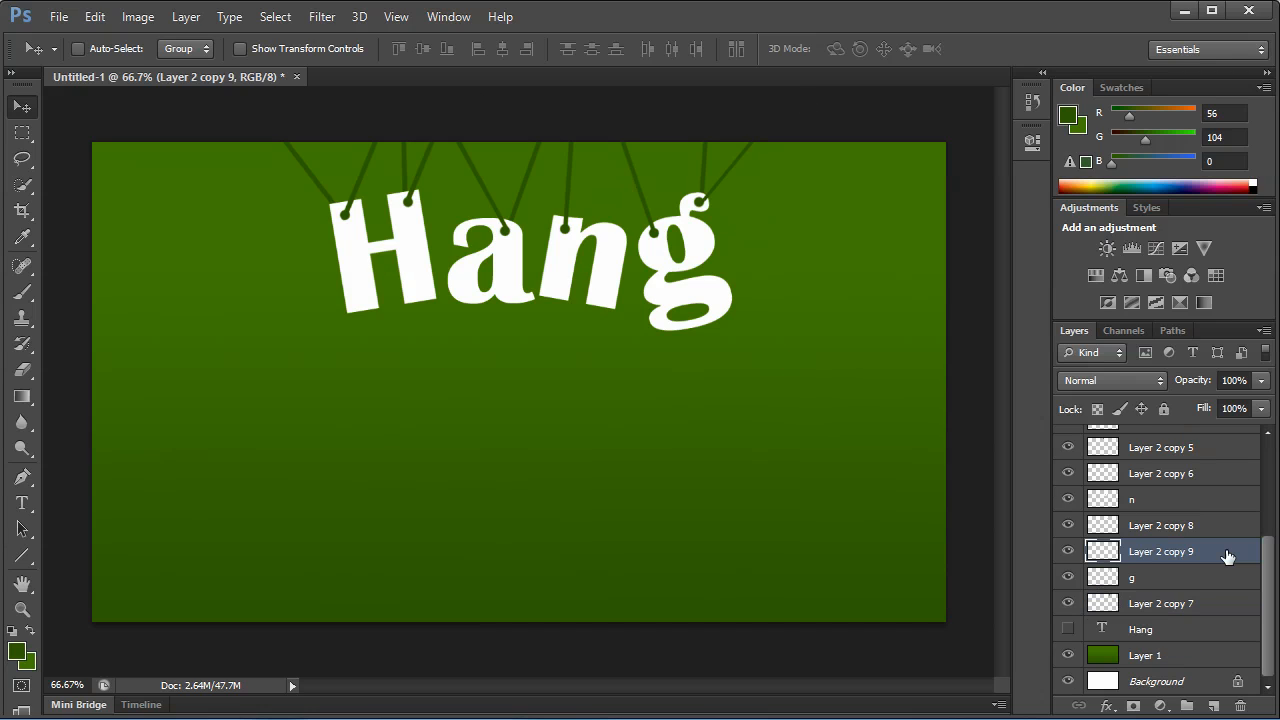
pyautogui.click(1160, 586)
pyautogui.click(1166, 607)
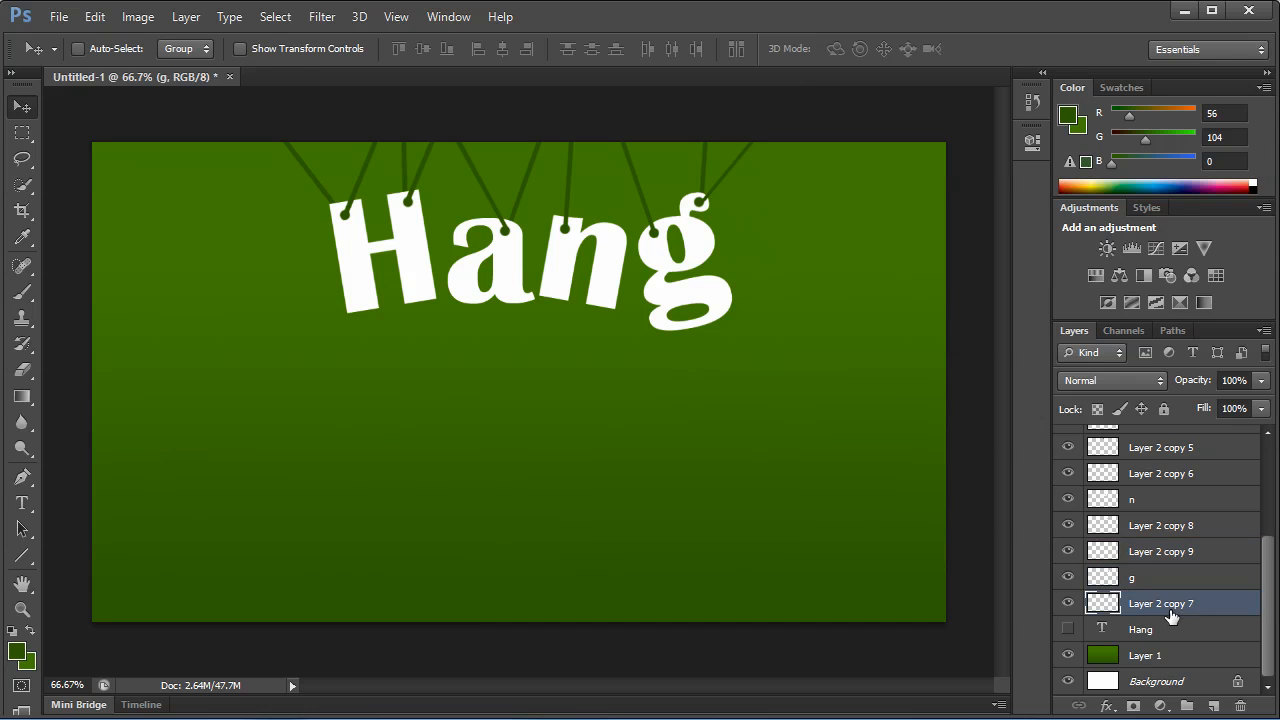
pyautogui.scroll(3, 1140, 470)
pyautogui.keyDown('ctrl'); pyautogui.click(1143, 452); pyautogui.keyUp('ctrl')
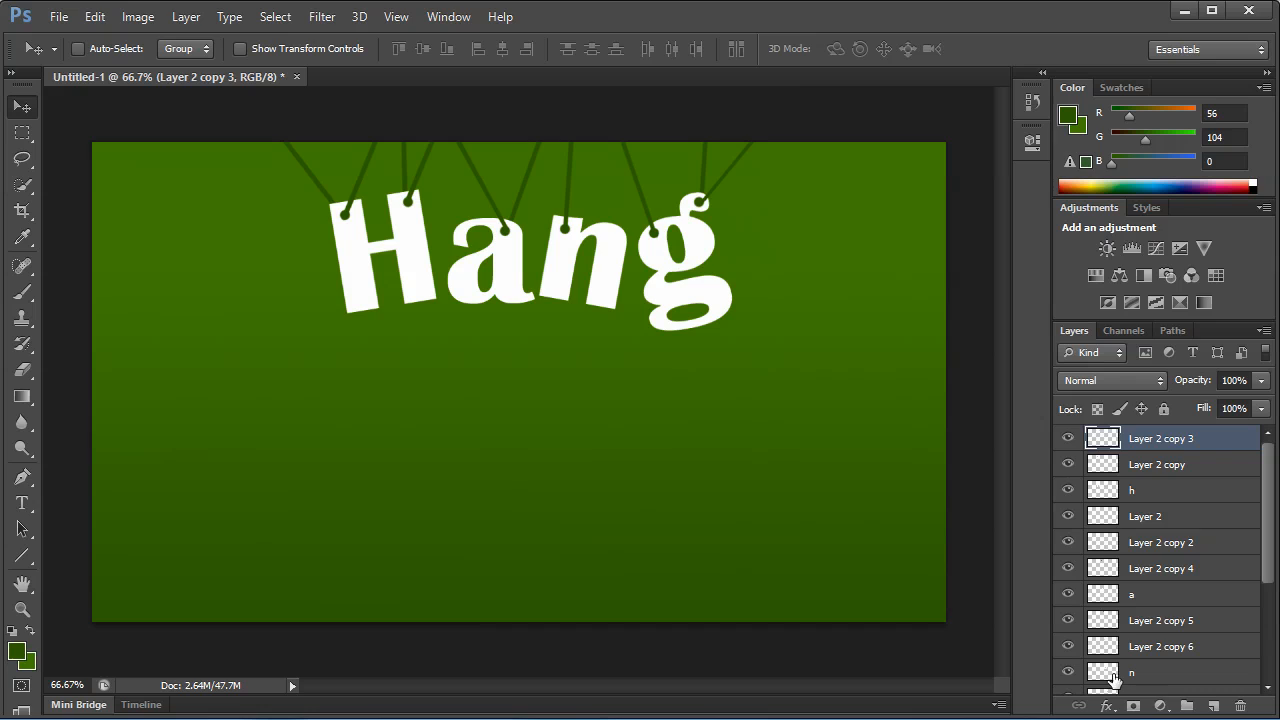
pyautogui.click(1187, 706)
pyautogui.doubleClick(1131, 440)
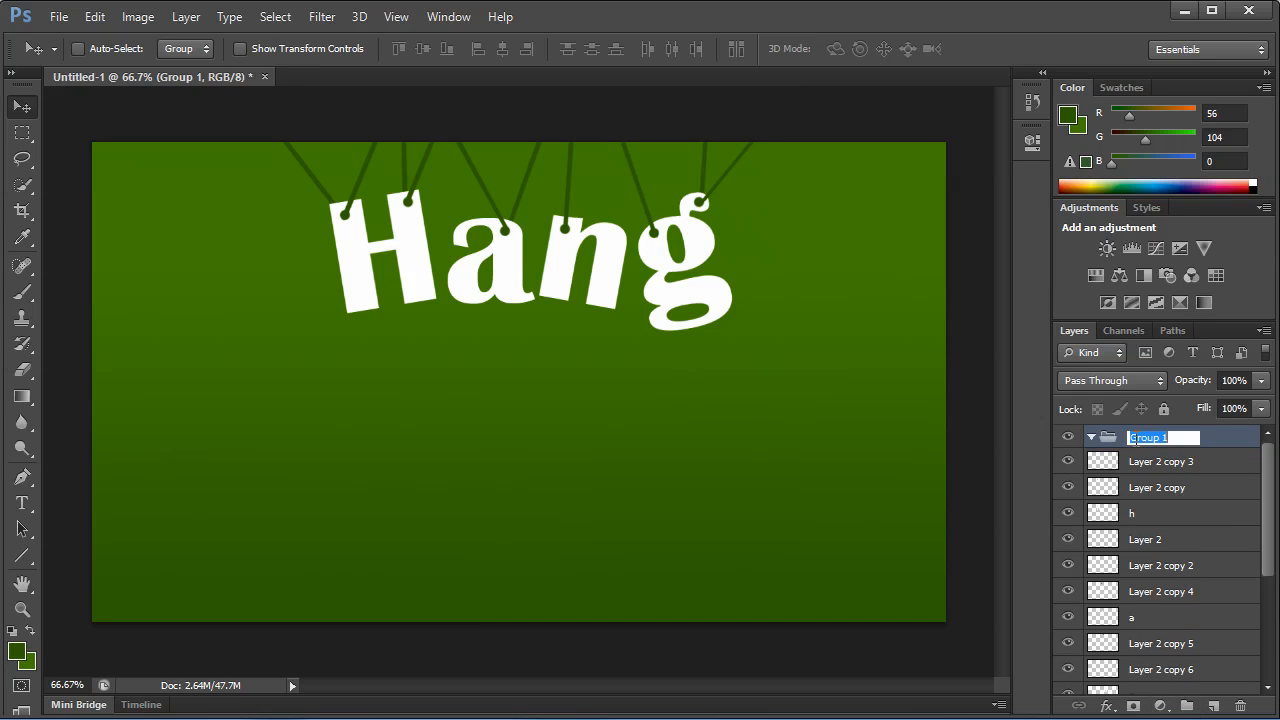
pyautogui.write('hang-letters')
pyautogui.press('Return')
# Move all layers from Layer 2 copy 3 through Layer 2 copy 7 into the hang-letters group.
pyautogui.click(1145, 462)
pyautogui.scroll(-5, 1166, 606)
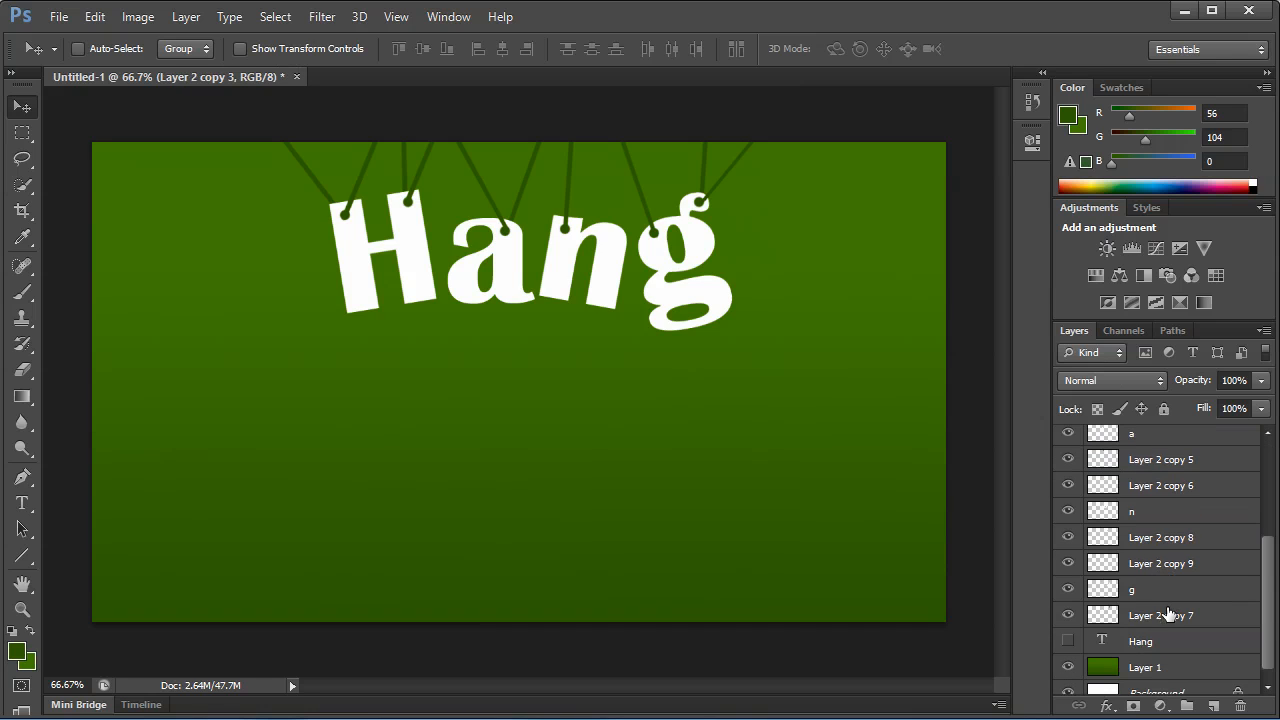
pyautogui.keyDown('shift'); pyautogui.click(1168, 613); pyautogui.keyUp('shift')
pyautogui.moveTo(1168, 613); pyautogui.dragTo(1140, 440)
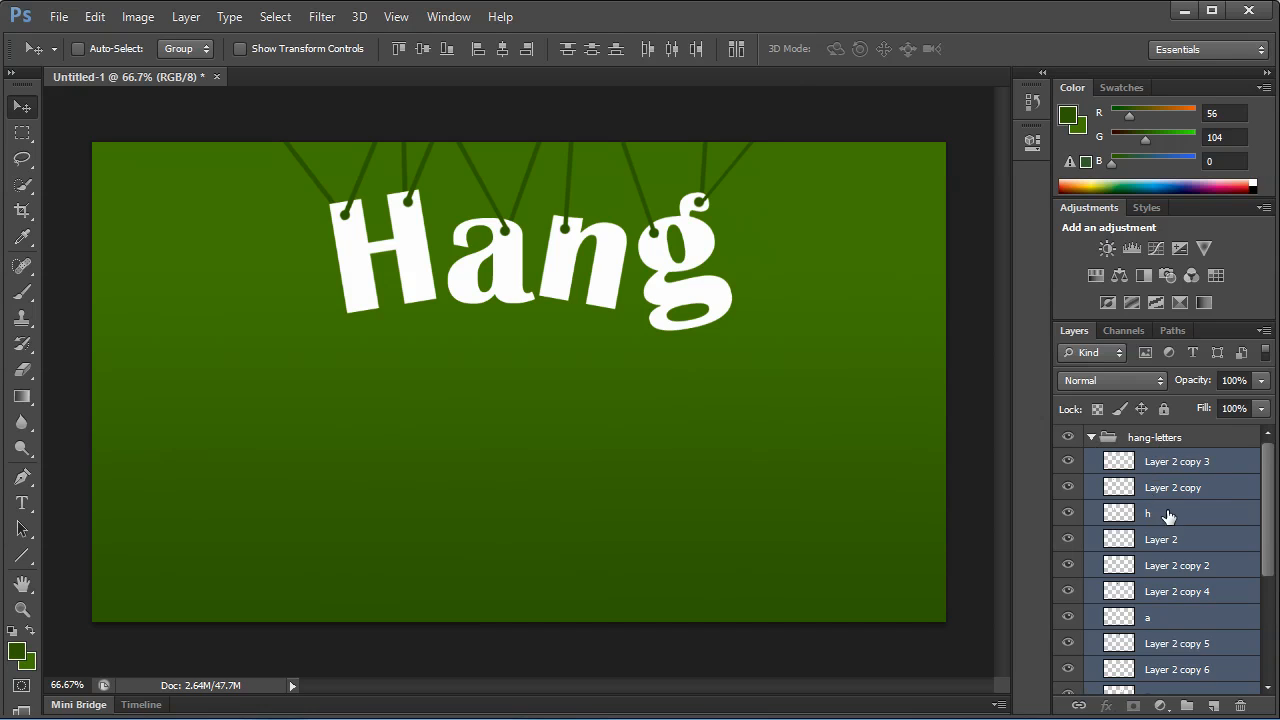
# Add a Chisel Hard Bevel & Emboss to the h layer with a -63° light angle and 42° altitude.
pyautogui.click(1169, 516)
pyautogui.doubleClick(1181, 521)
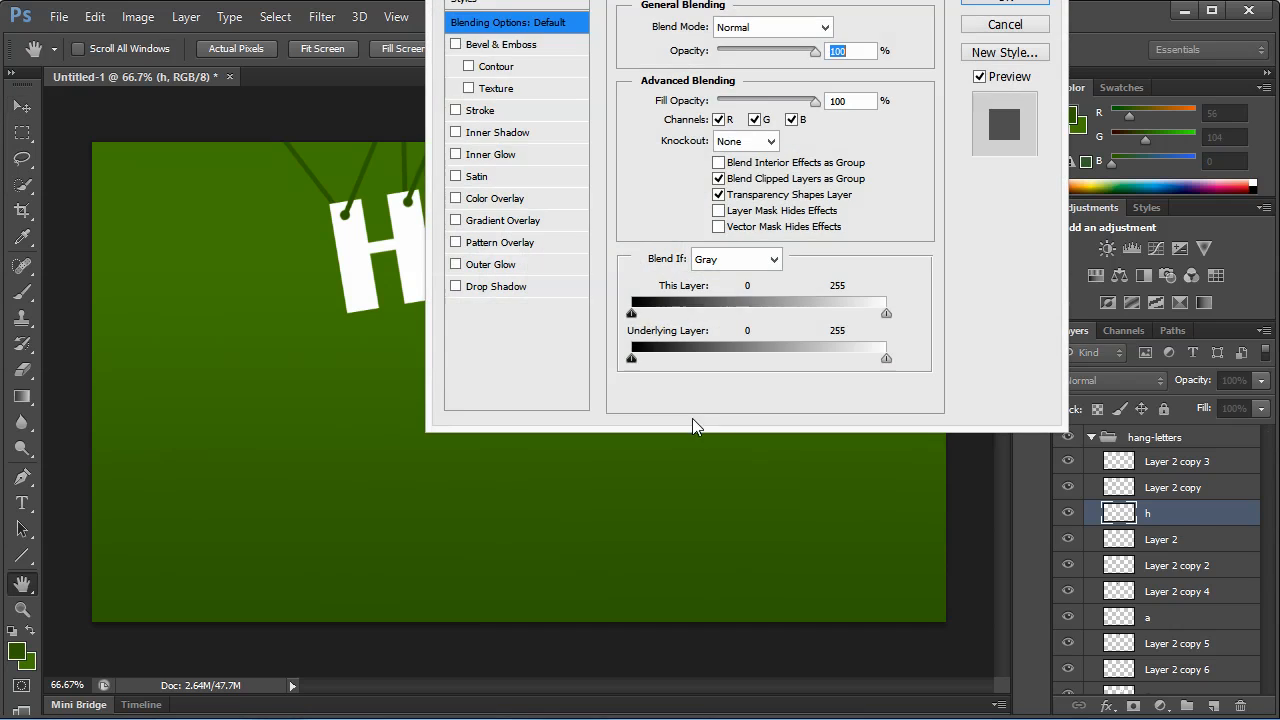
pyautogui.click(497, 45)
pyautogui.moveTo(598, 264); pyautogui.dragTo(826, 300)
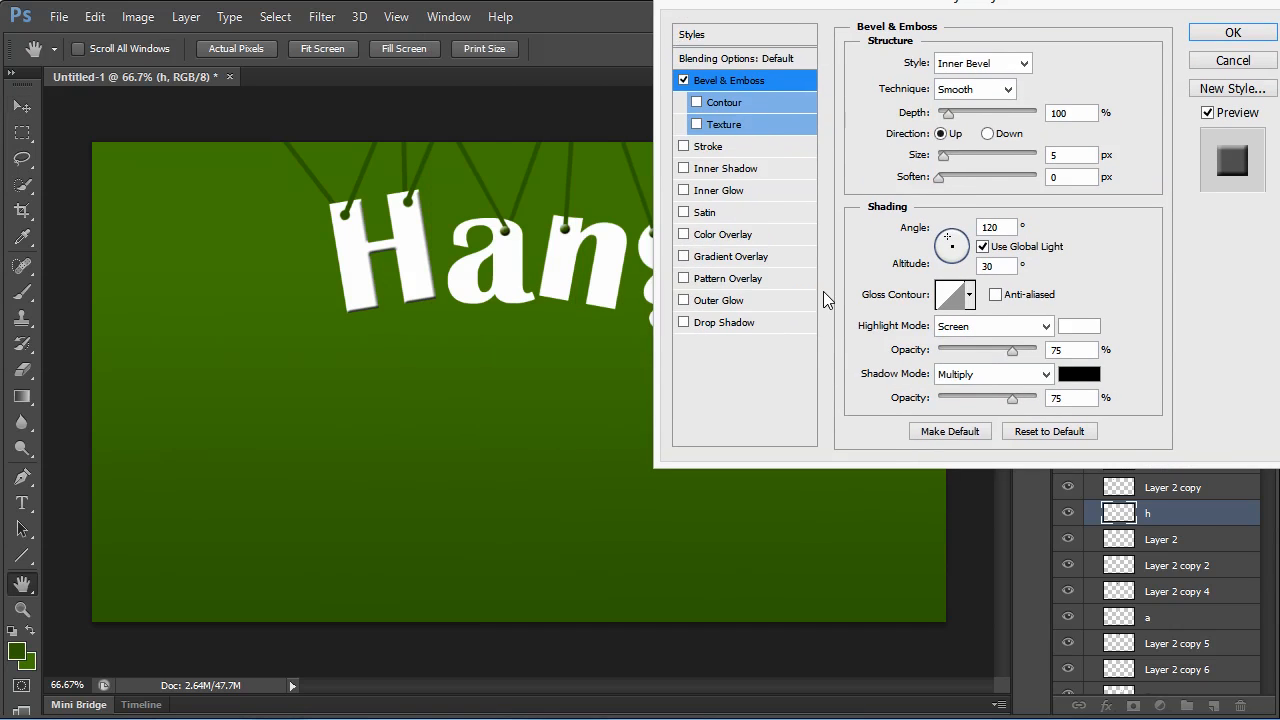
pyautogui.click(958, 262)
pyautogui.click(953, 264)
pyautogui.moveTo(955, 265); pyautogui.dragTo(955, 256)
pyautogui.click(972, 95)
pyautogui.click(965, 125)
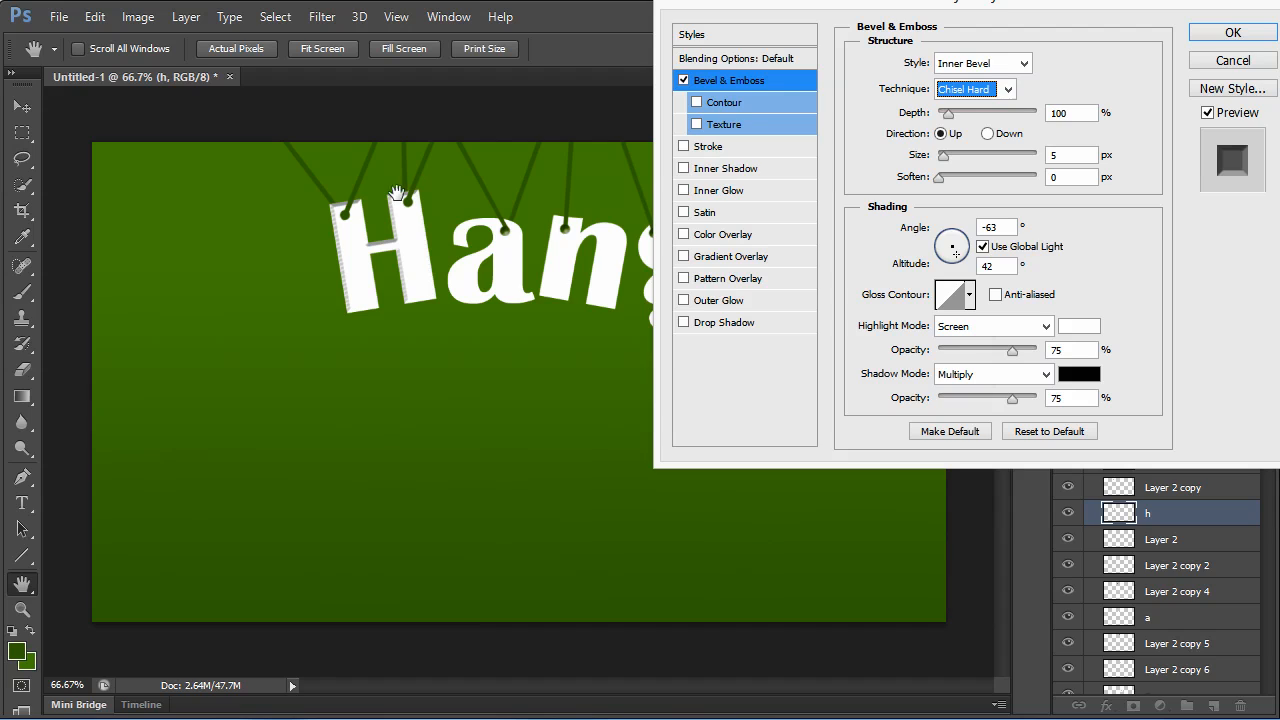
# Set the h bevel to 5 px size, 62% depth, 39% highlight opacity and 61% shadow opacity.
pyautogui.click(1064, 155)
pyautogui.press('Down')
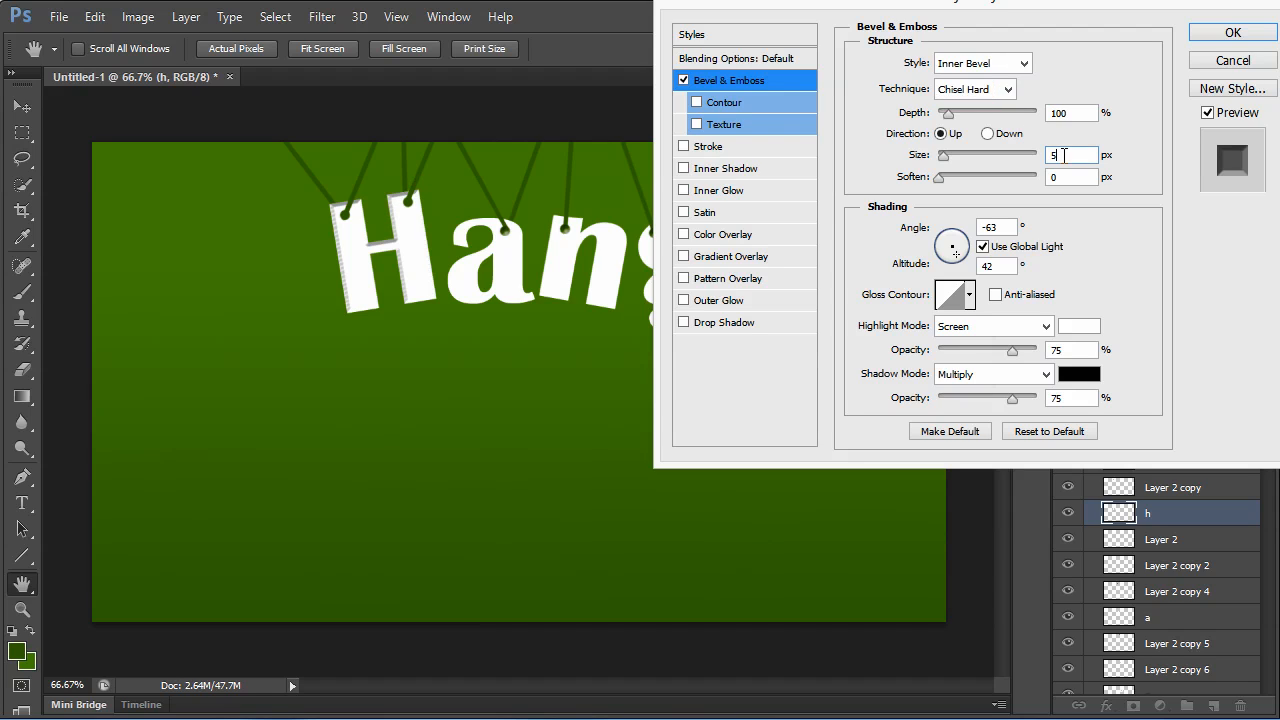
pyautogui.press('Up')
pyautogui.press('Up')
pyautogui.press('Down')
pyautogui.moveTo(949, 114); pyautogui.dragTo(945, 116)
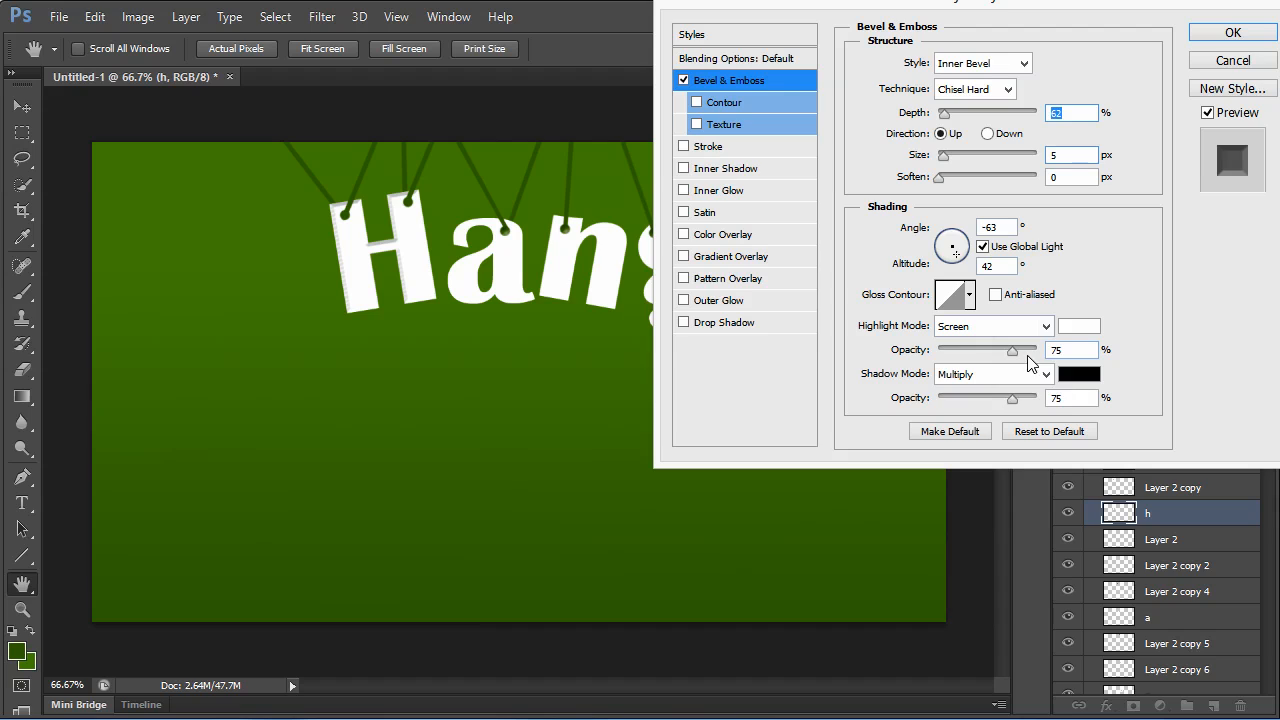
pyautogui.click(1072, 398)
pyautogui.write('61')
pyautogui.scroll(-6, 1063, 352)
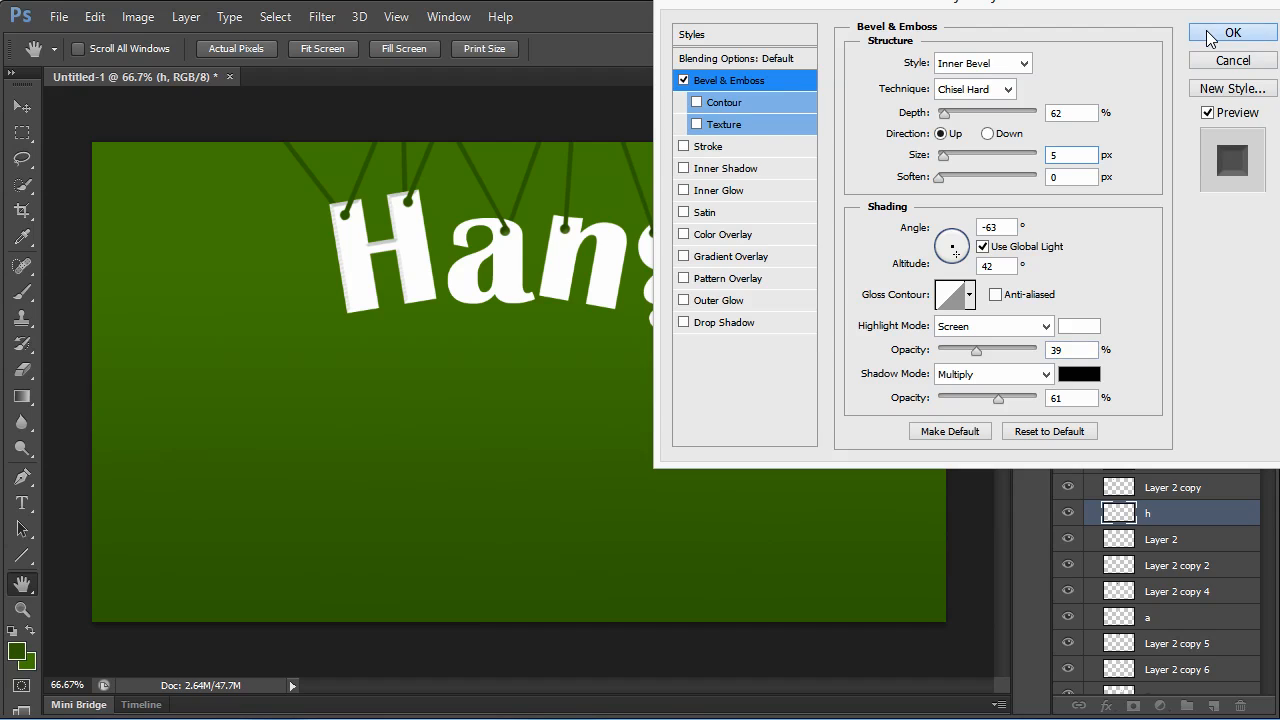
# Add a Drop Shadow to the h layer with global light off, 50% opacity and a 159° angle, and apply the styles.
pyautogui.click(722, 320)
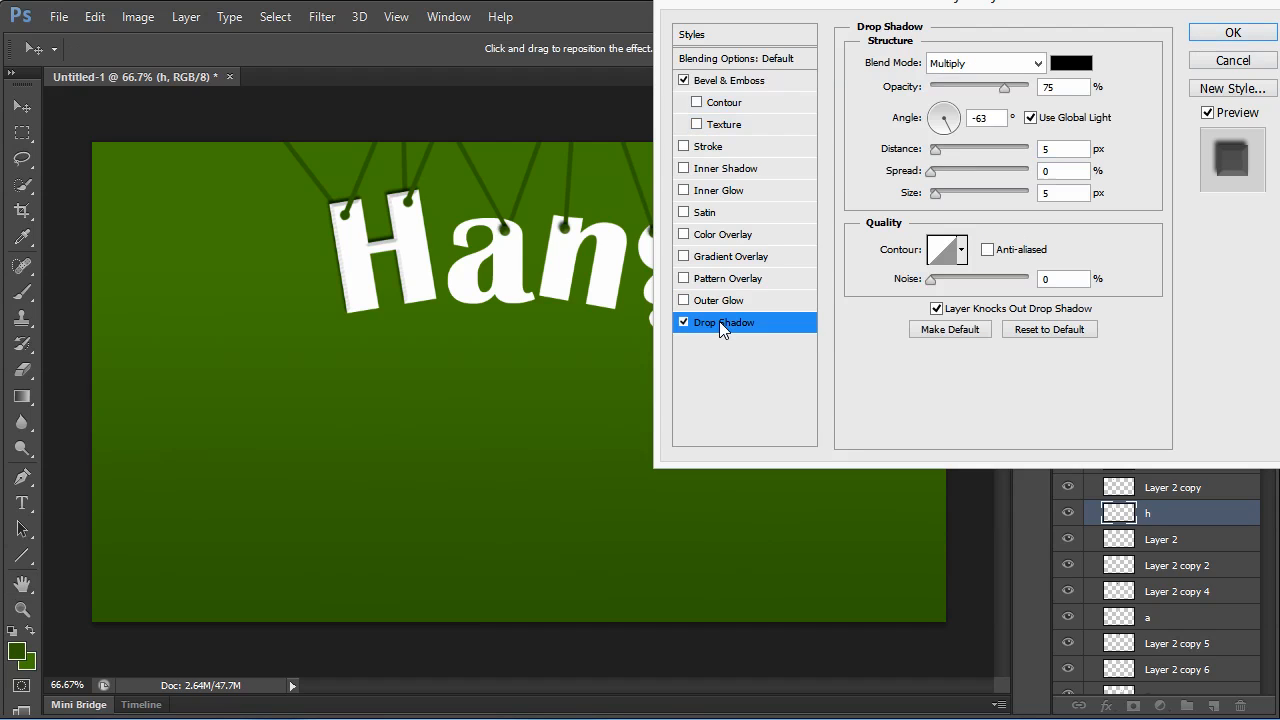
pyautogui.click(1031, 117)
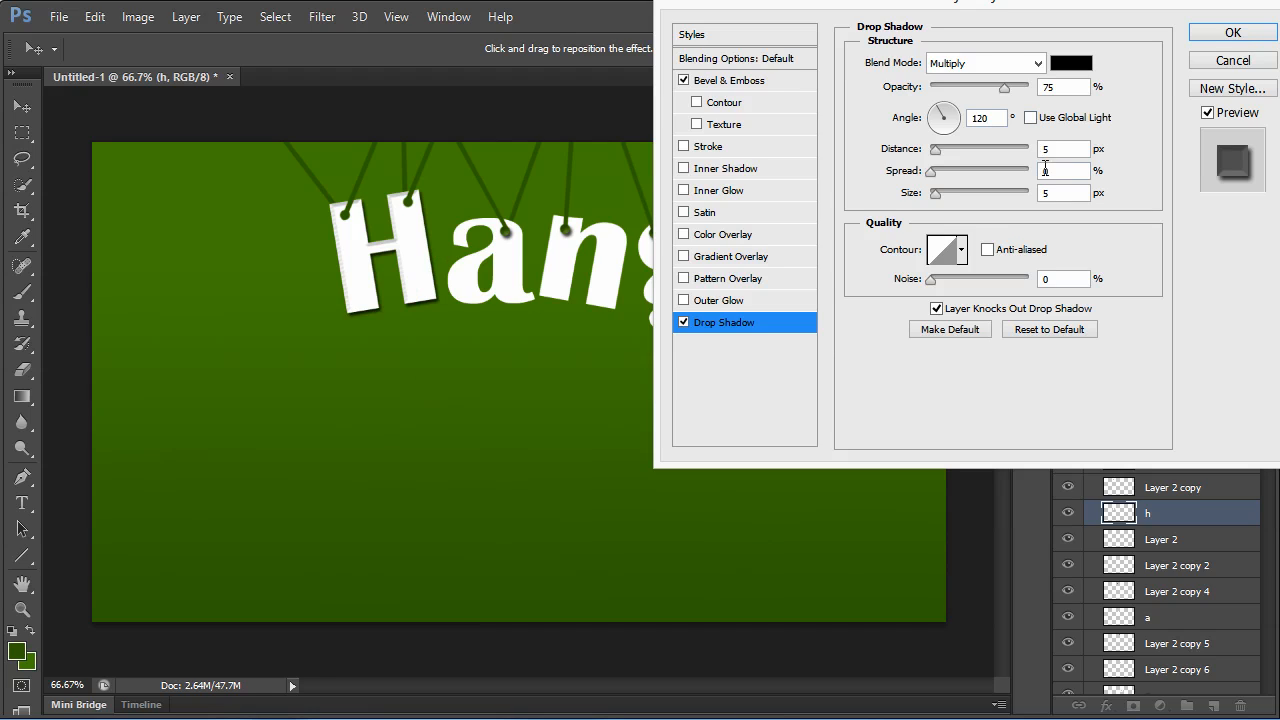
pyautogui.click(1058, 87)
pyautogui.scroll(-11, 1063, 89)
pyautogui.scroll(-6, 1063, 90)
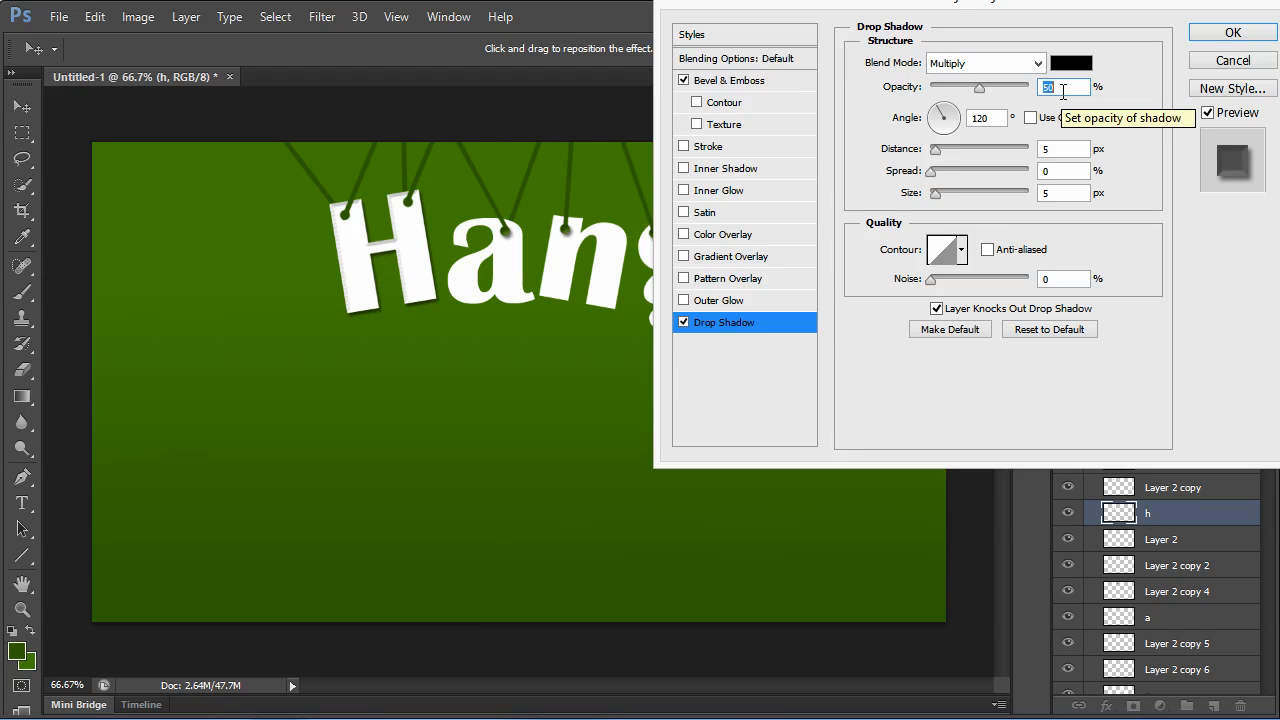
pyautogui.click(934, 116)
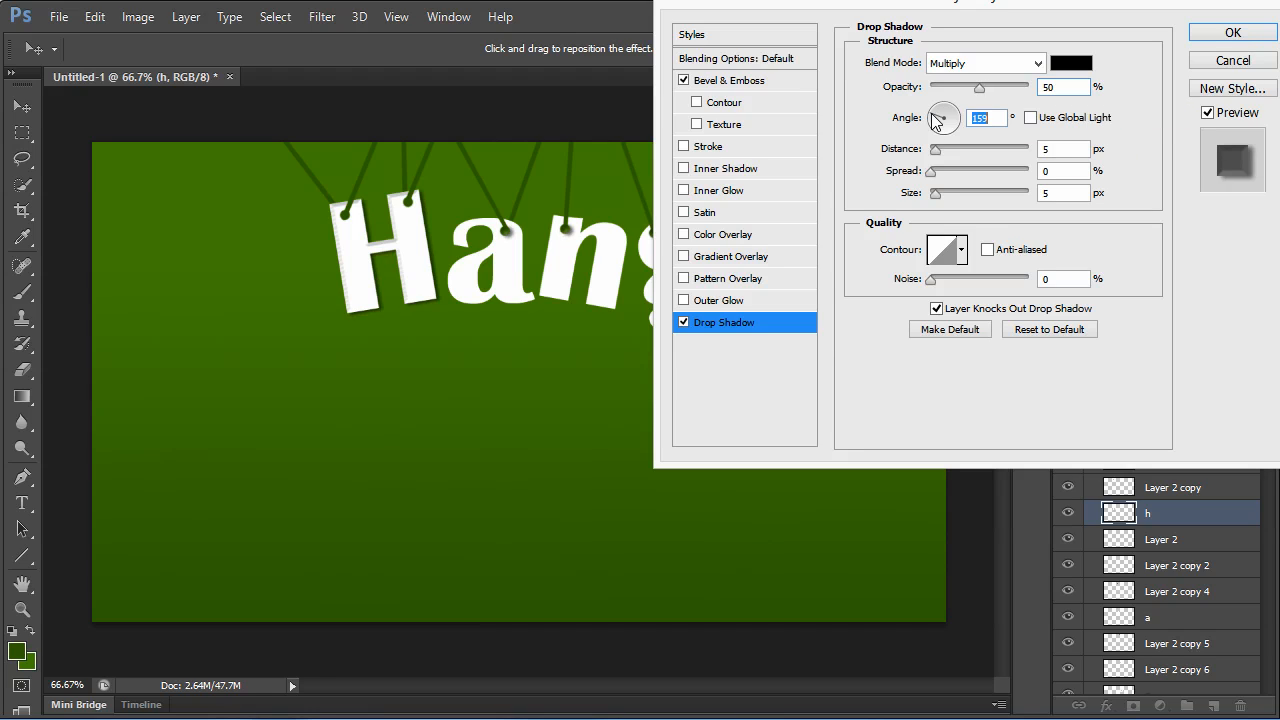
pyautogui.click(1229, 37)
# Copy the h layer's style and collapse its effects list.
pyautogui.rightClick(1250, 514)
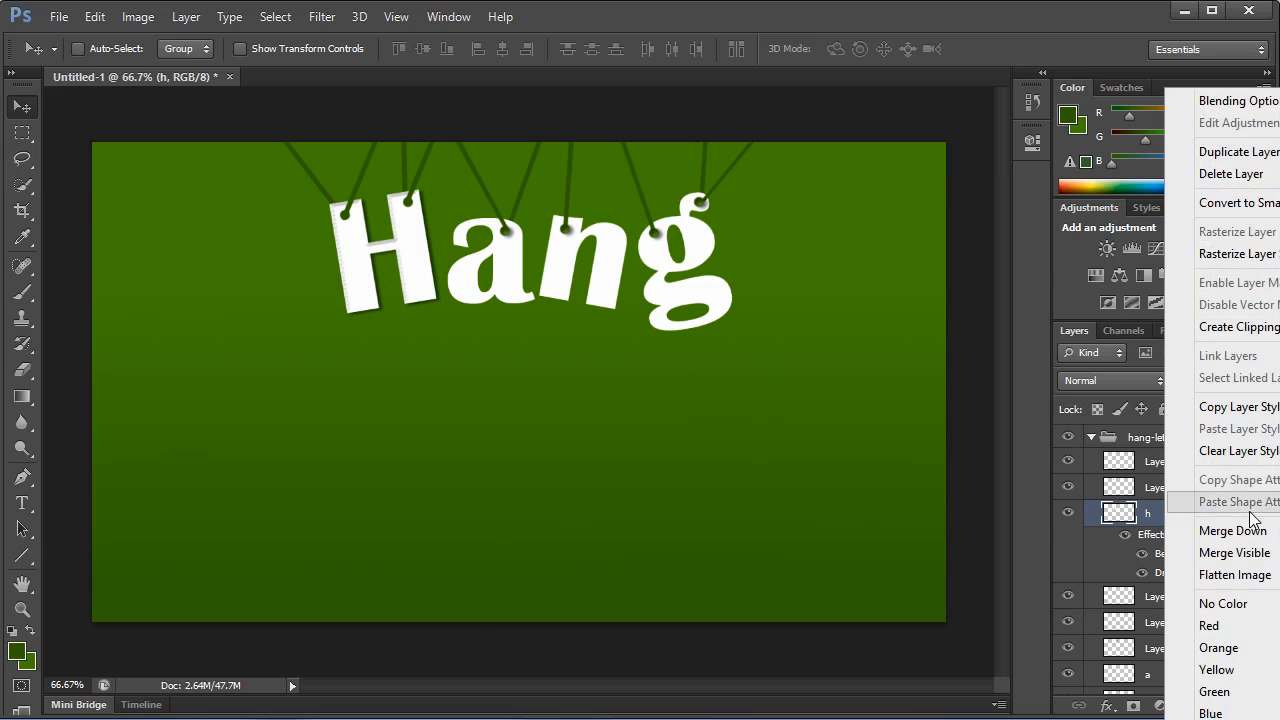
pyautogui.click(1240, 407)
pyautogui.click(1254, 513)
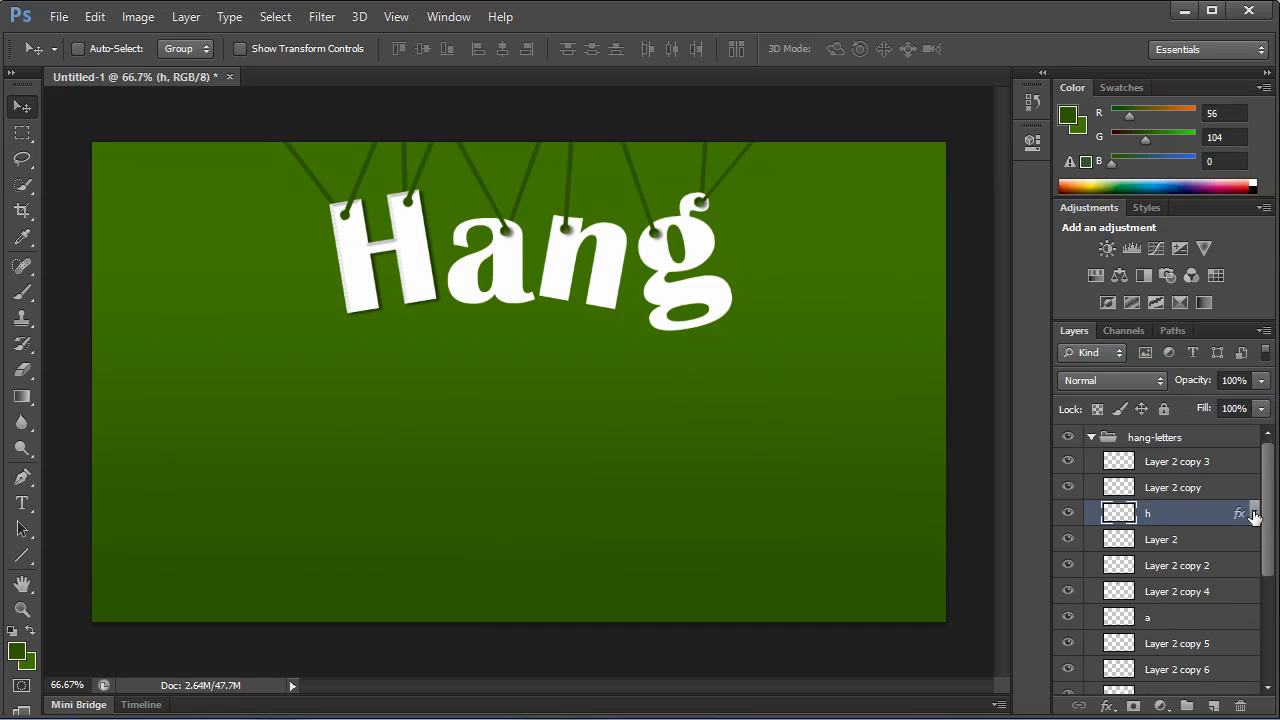
# Paste the copied layer style onto the a layer and collapse its effects list.
pyautogui.click(1166, 615)
pyautogui.rightClick(1166, 614)
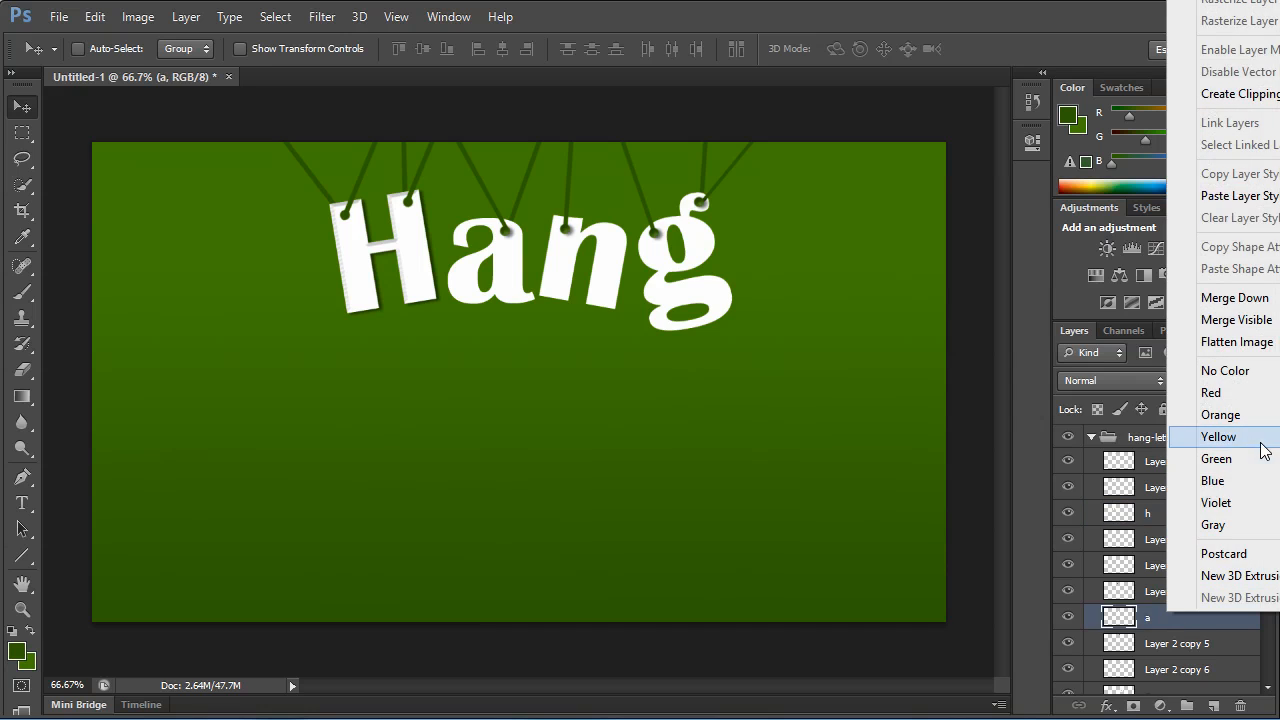
pyautogui.click(1239, 196)
pyautogui.scroll(-5, 1177, 578)
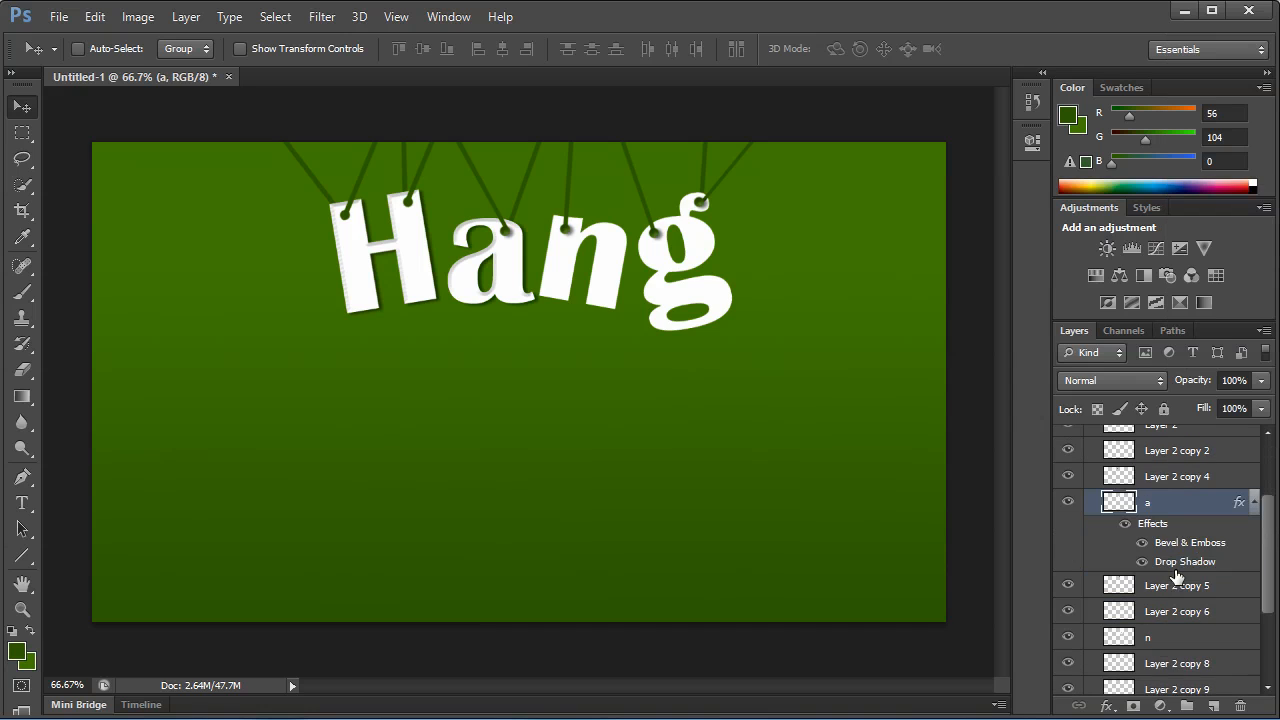
pyautogui.click(1254, 502)
# Paste the copied layer style onto the n and g layers.
pyautogui.scroll(-2, 1177, 590)
pyautogui.rightClick(1166, 557)
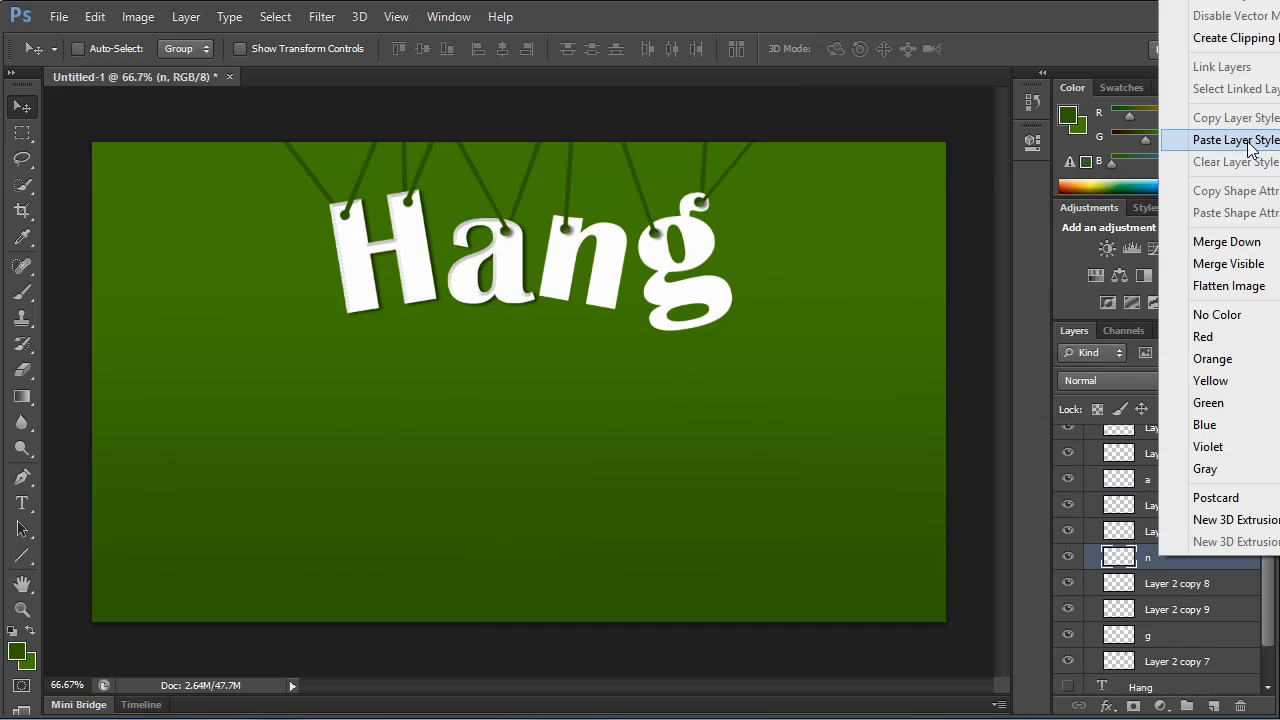
pyautogui.click(1246, 144)
pyautogui.scroll(-1, 1155, 460)
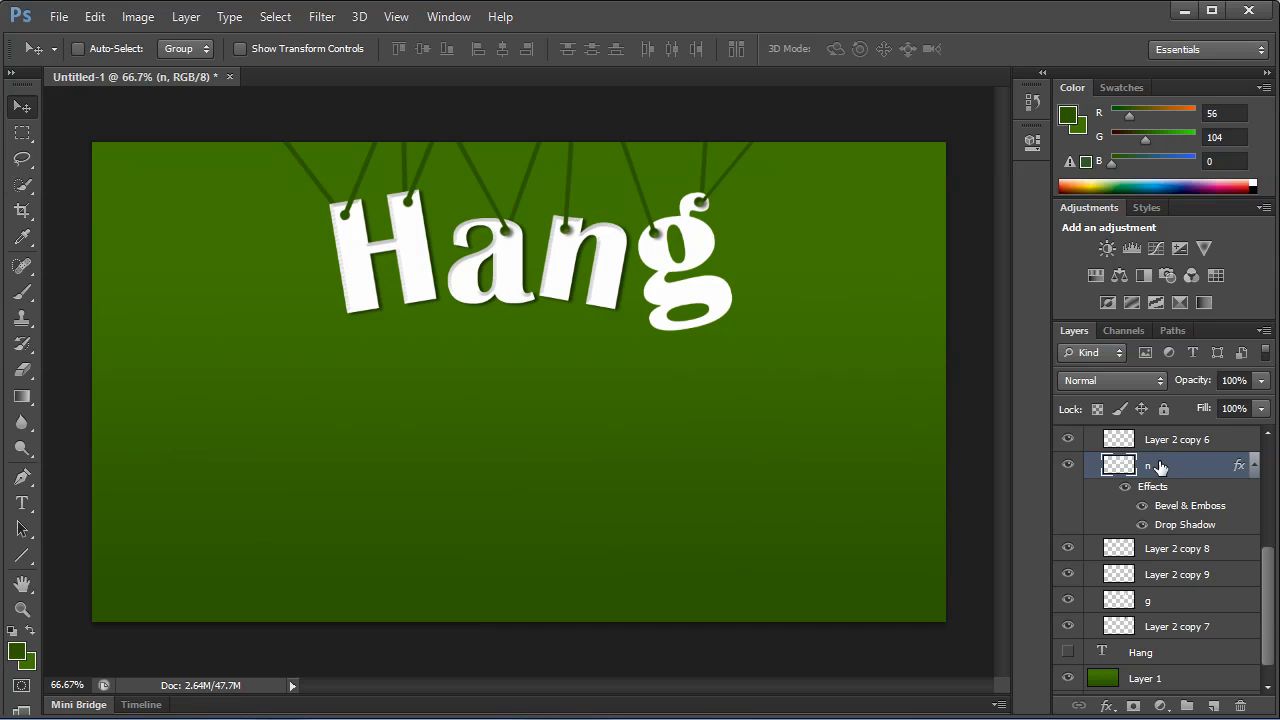
pyautogui.rightClick(1159, 601)
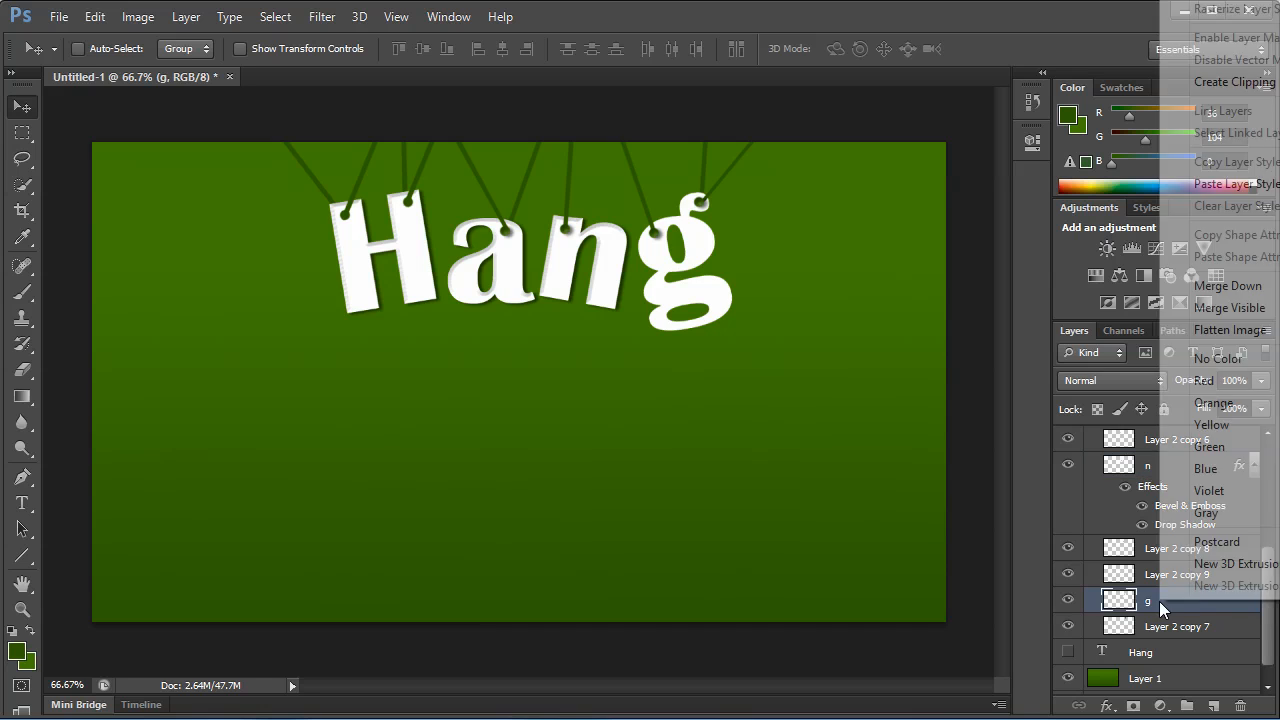
pyautogui.click(1230, 183)
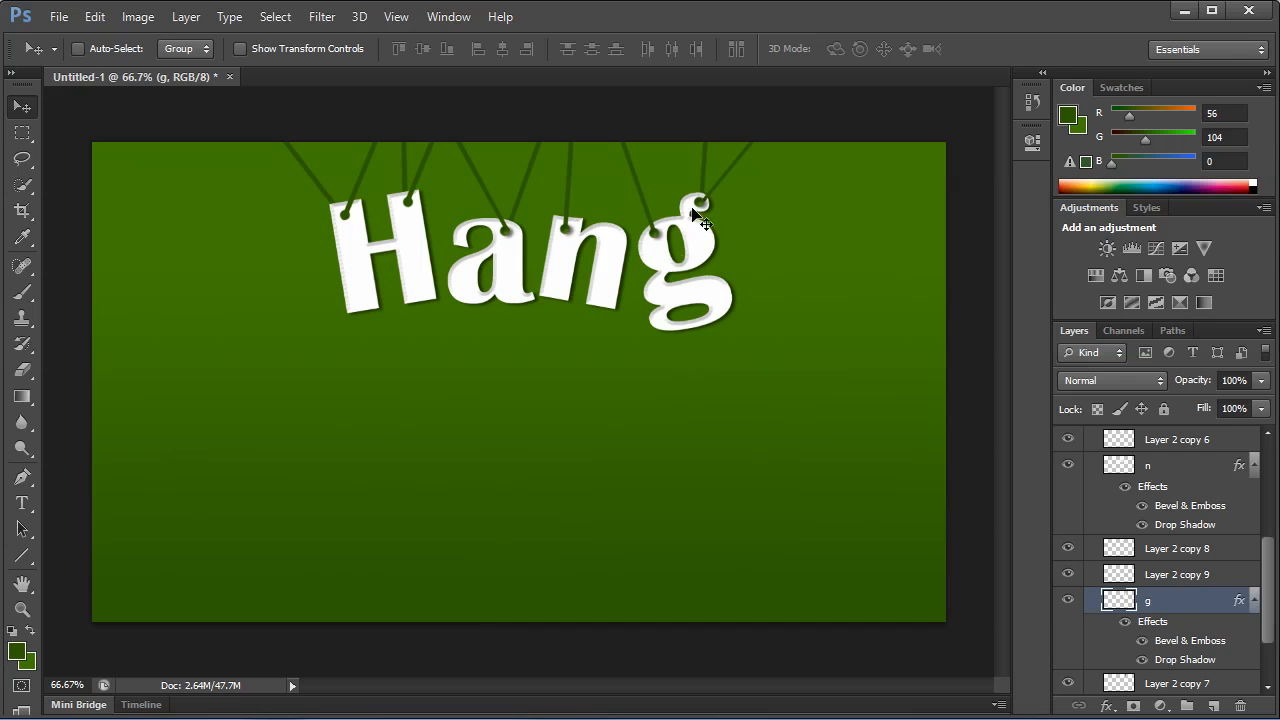
# Collapse the hang-letters group and add a new empty layer directly above the hidden Hang text layer.
pyautogui.scroll(-3, 1220, 605)
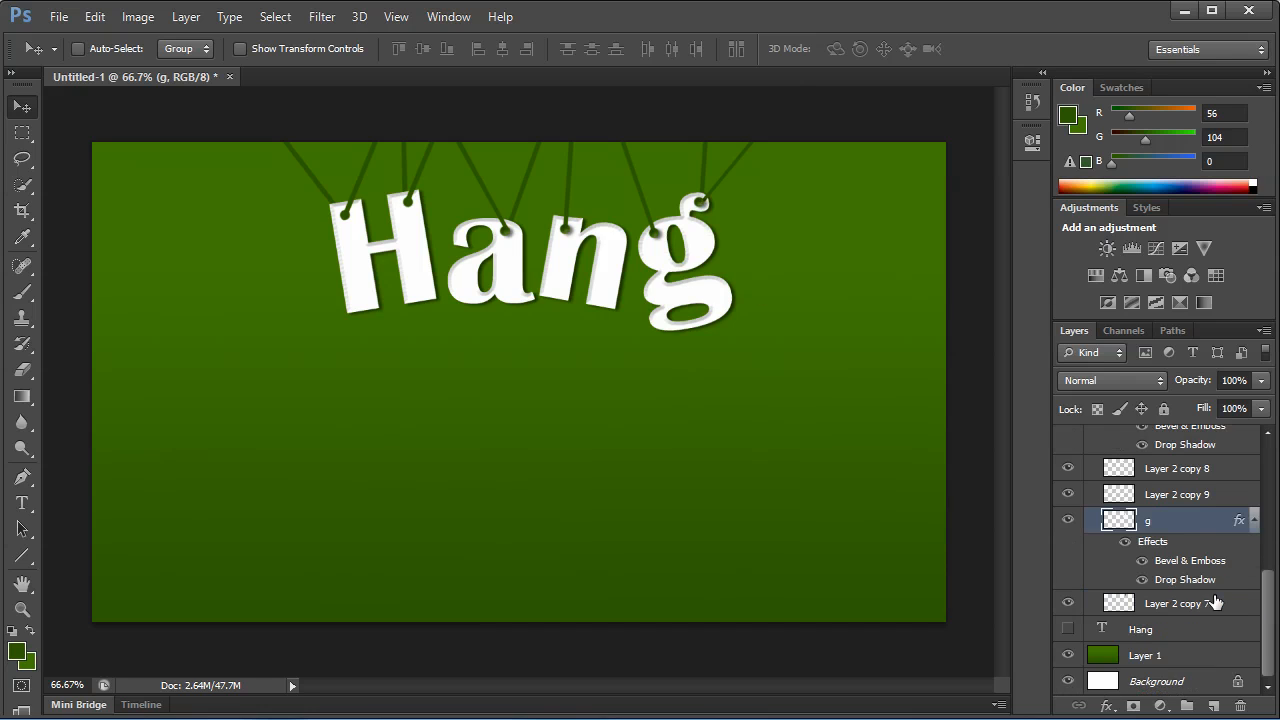
pyautogui.scroll(10, 1214, 590)
pyautogui.click(1091, 437)
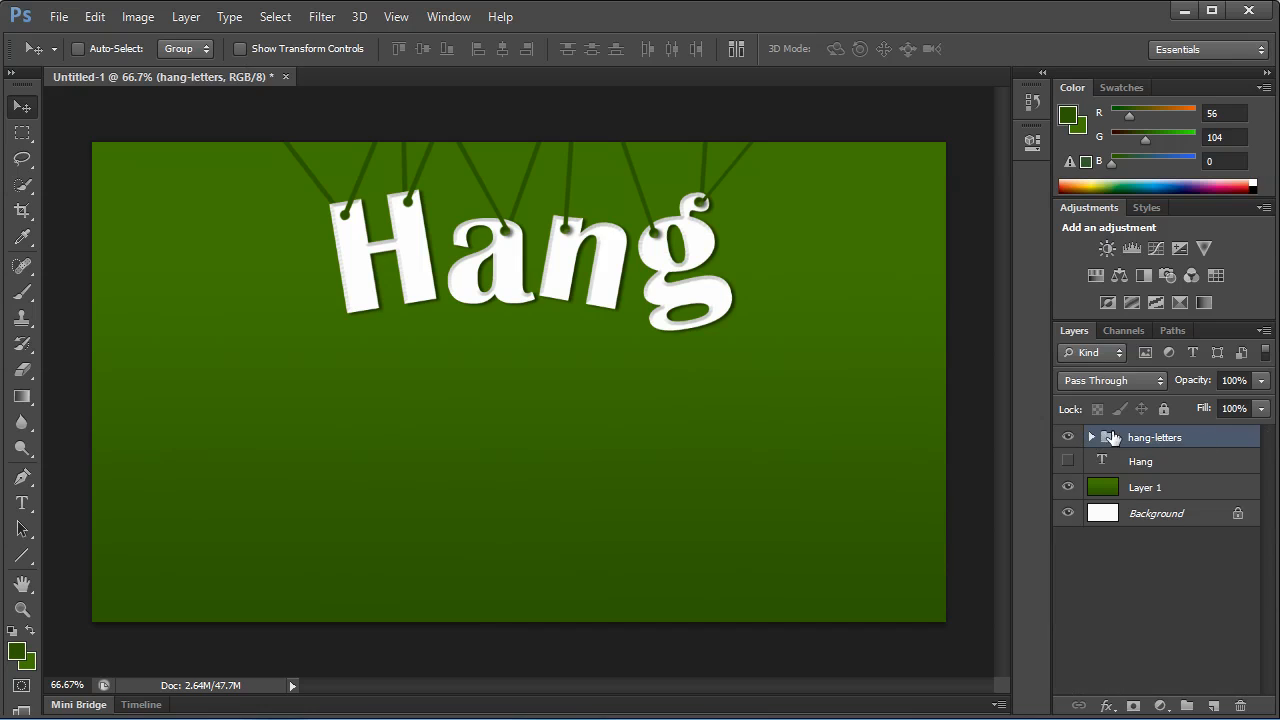
pyautogui.click(1140, 462)
pyautogui.click(1210, 706)
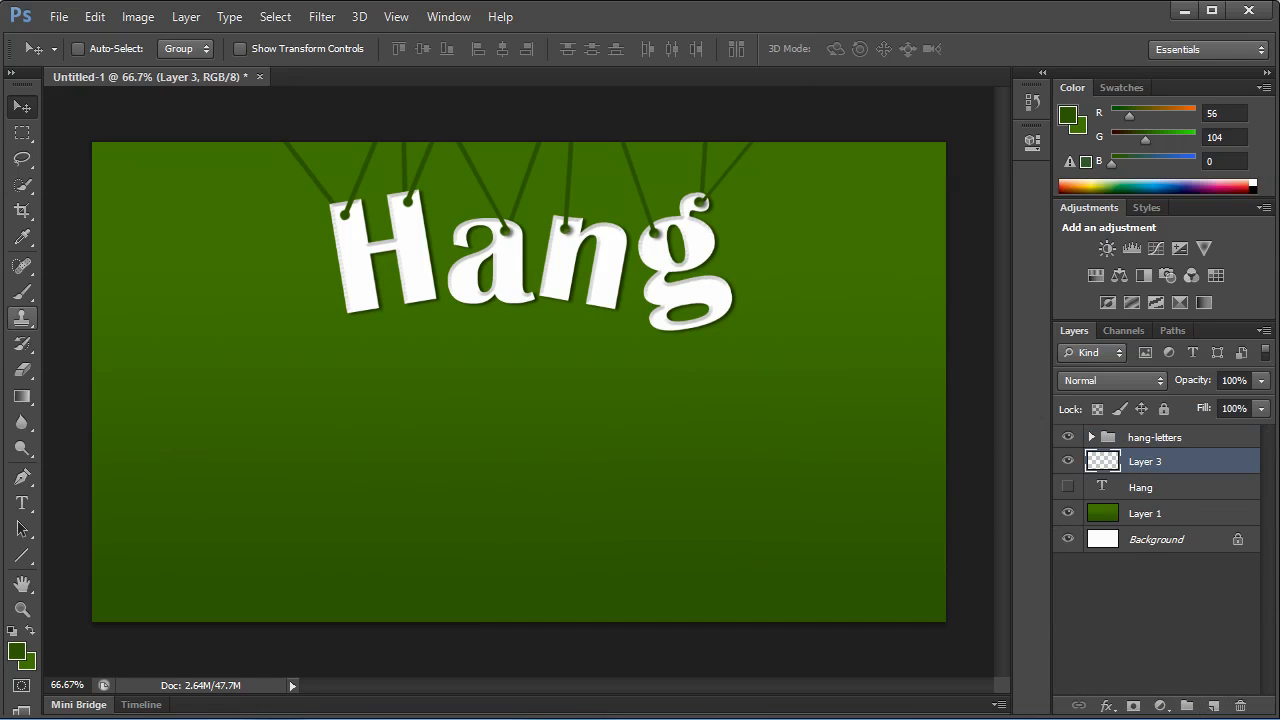
# Make a wide elliptical selection surrounding the Hang letters and center it around them.
pyautogui.moveTo(22, 132); pyautogui.dragTo(128, 153)
pyautogui.click(128, 152)
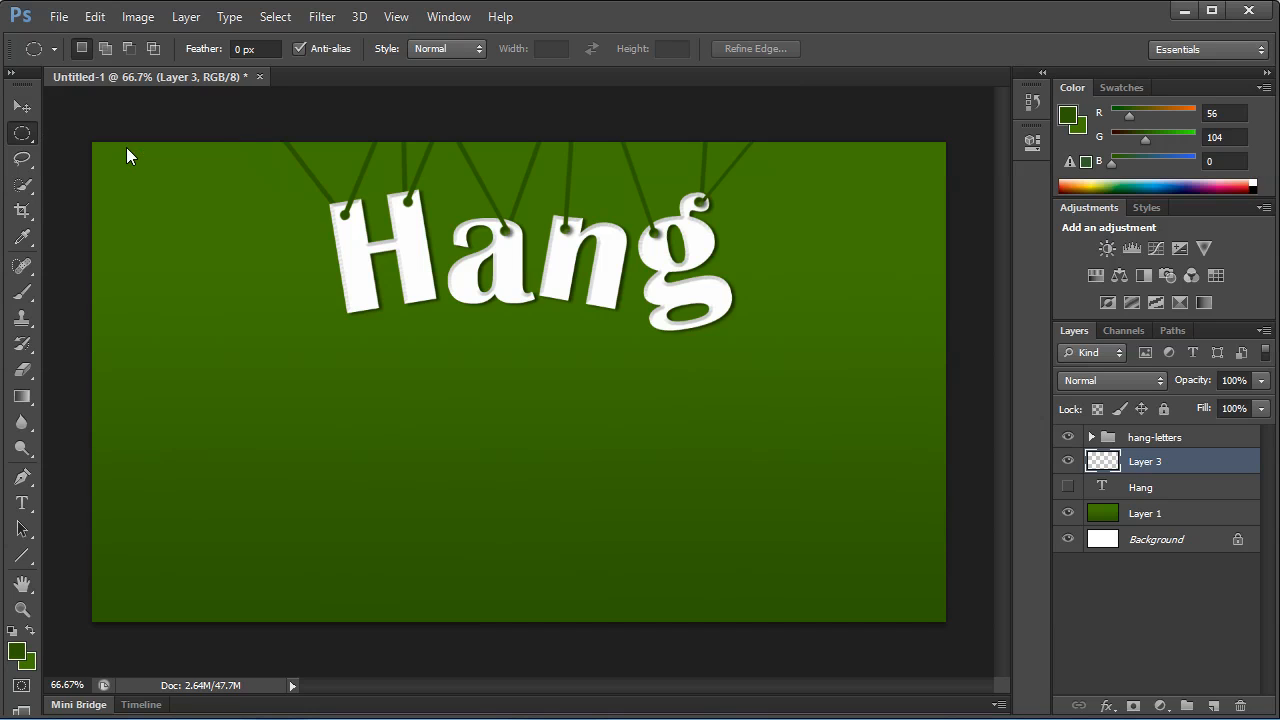
pyautogui.moveTo(313, 160); pyautogui.dragTo(822, 379)
pyautogui.moveTo(693, 295); pyautogui.dragTo(652, 286)
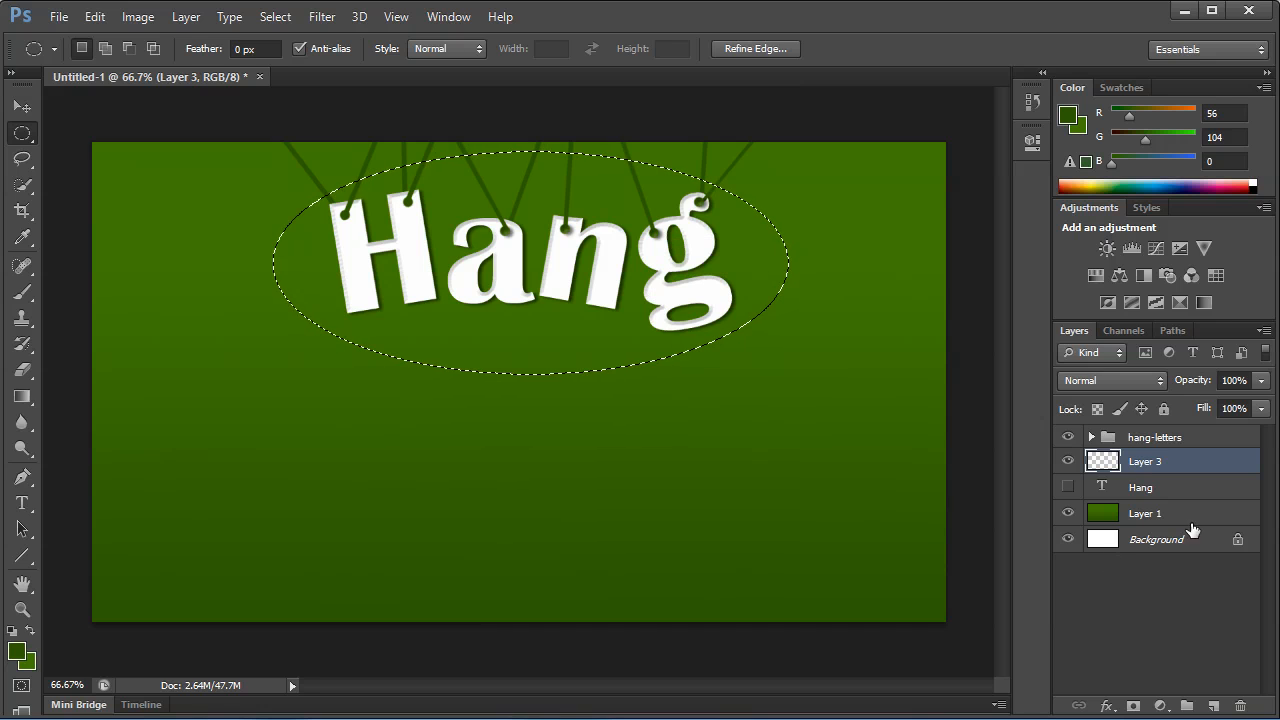
# Fill the elliptical selection on Layer 3 with dark green using a soft 494 px brush at 0% hardness.
pyautogui.click(22, 292)
pyautogui.rightClick(429, 291)
pyautogui.moveTo(581, 331); pyautogui.dragTo(599, 339)
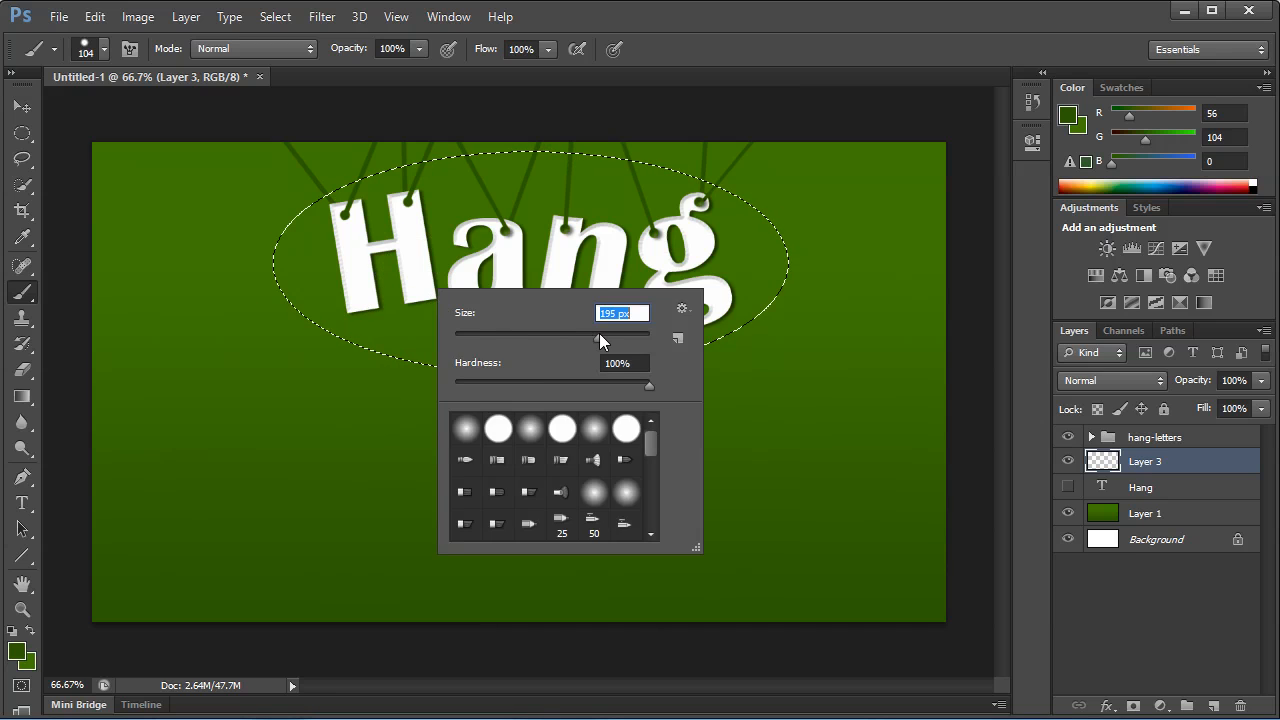
pyautogui.click(530, 428)
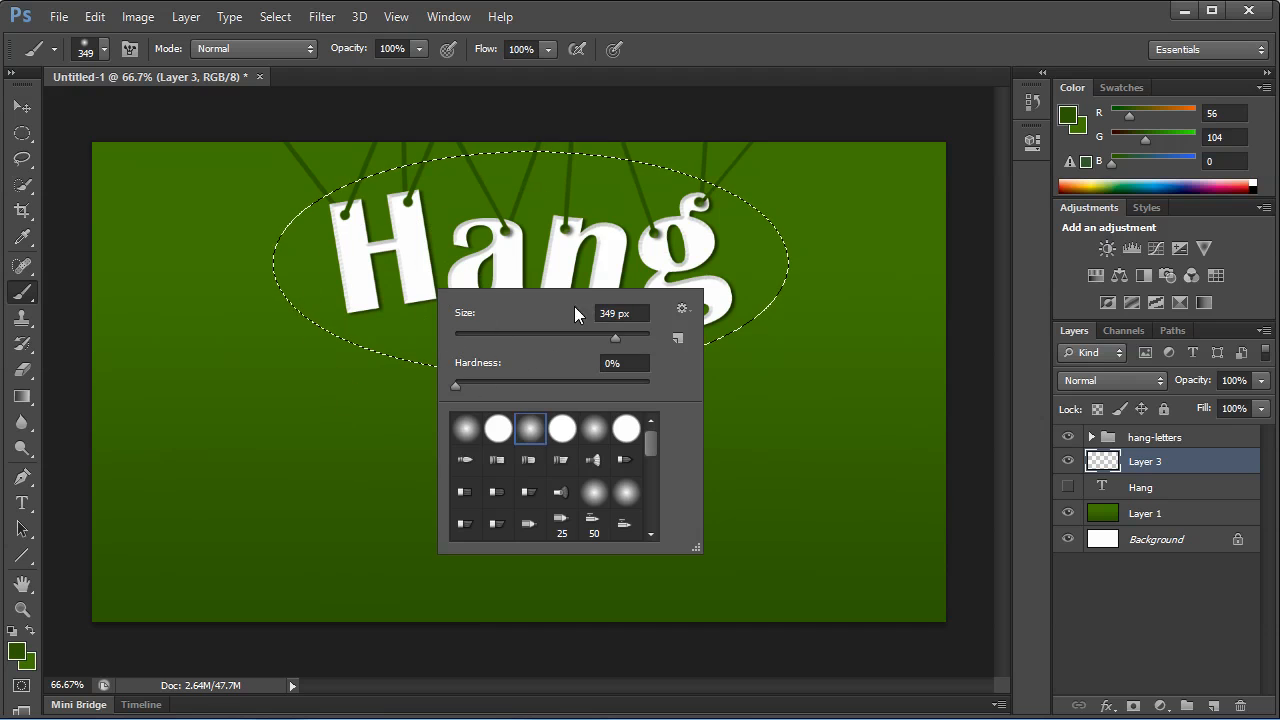
pyautogui.moveTo(629, 337); pyautogui.dragTo(629, 337)
pyautogui.click(515, 260)
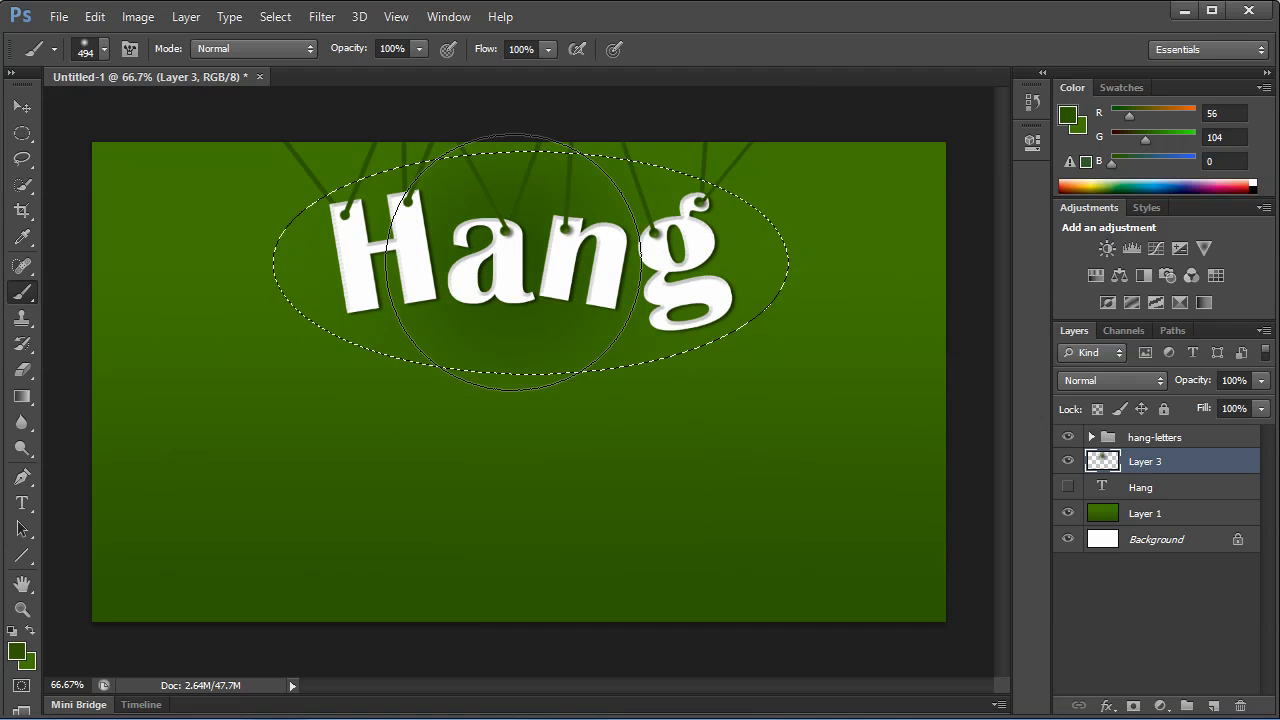
pyautogui.click(532, 273)
pyautogui.moveTo(441, 259)
pyautogui.mouseDown()
pyautogui.moveTo(400, 252)
pyautogui.moveTo(658, 259)
pyautogui.mouseUp()
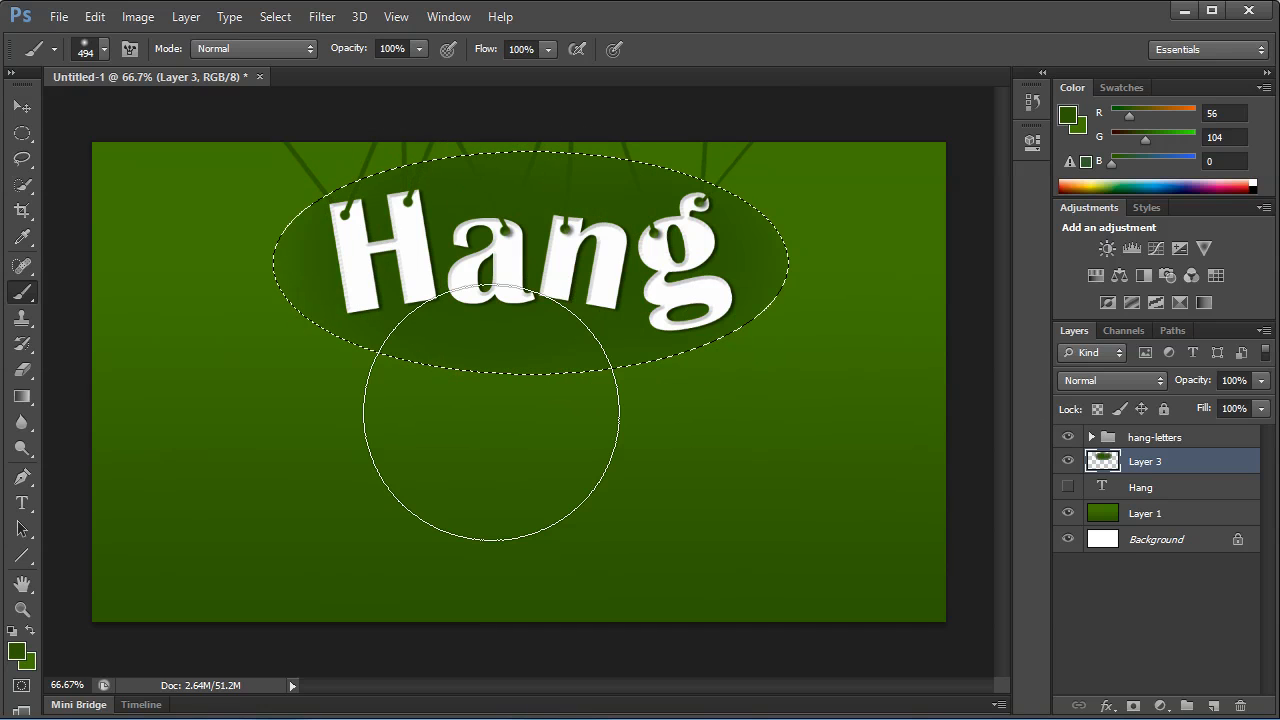
# Deselect, duplicate Layer 3, and move the duplicate ellipse sideways to the right of the original.
pyautogui.hotkey('ctrl', 'd')
pyautogui.moveTo(1208, 470); pyautogui.dragTo(1210, 703)
pyautogui.press('v')
pyautogui.moveTo(450, 256); pyautogui.dragTo(672, 256)
# Duplicate the ellipse again, shift the copy to the left, and load then drop the Layer 3 outline selection.
pyautogui.click(1182, 488)
pyautogui.moveTo(1182, 488); pyautogui.dragTo(1212, 706)
pyautogui.moveTo(620, 279); pyautogui.dragTo(358, 282)
pyautogui.keyDown('ctrl'); pyautogui.click(1095, 517); pyautogui.keyUp('ctrl')
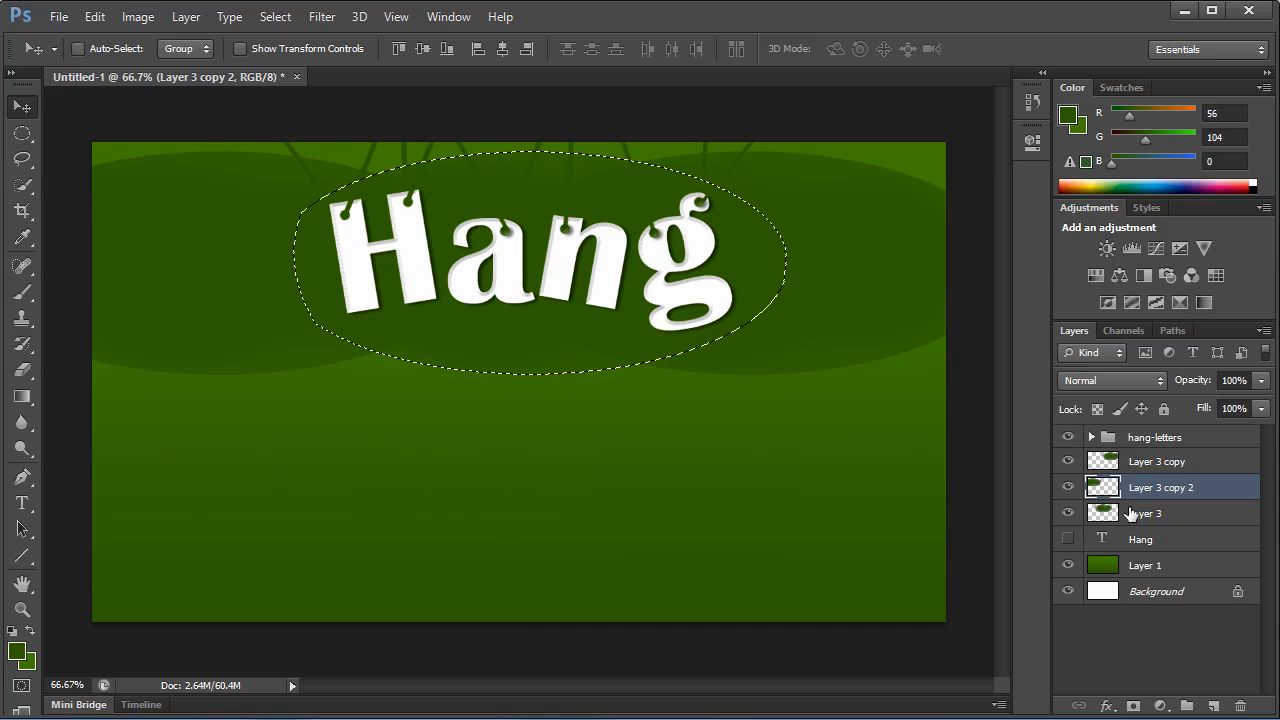
pyautogui.hotkey('ctrl', 'd')
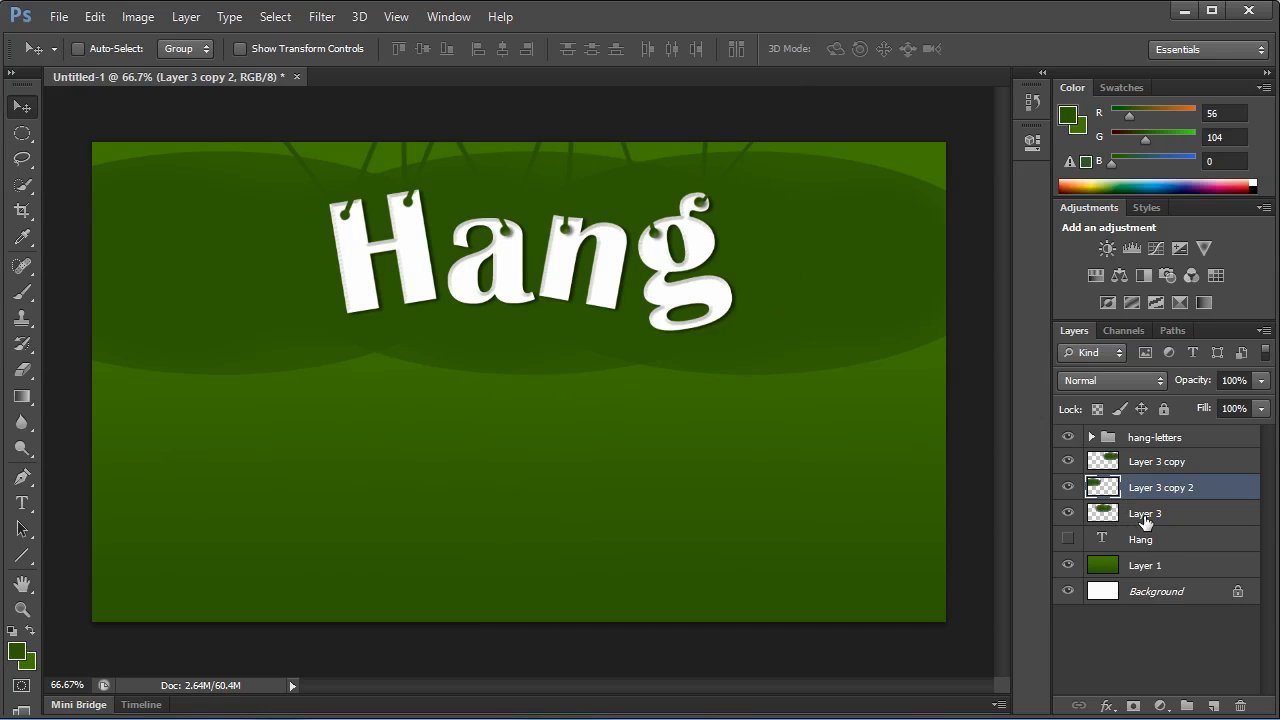
# Try to load the Layer 3 ellipse as a selection while working on Layer 3 copy 2.
pyautogui.click(1160, 515)
pyautogui.keyDown('ctrl'); pyautogui.click(1103, 513); pyautogui.keyUp('ctrl')
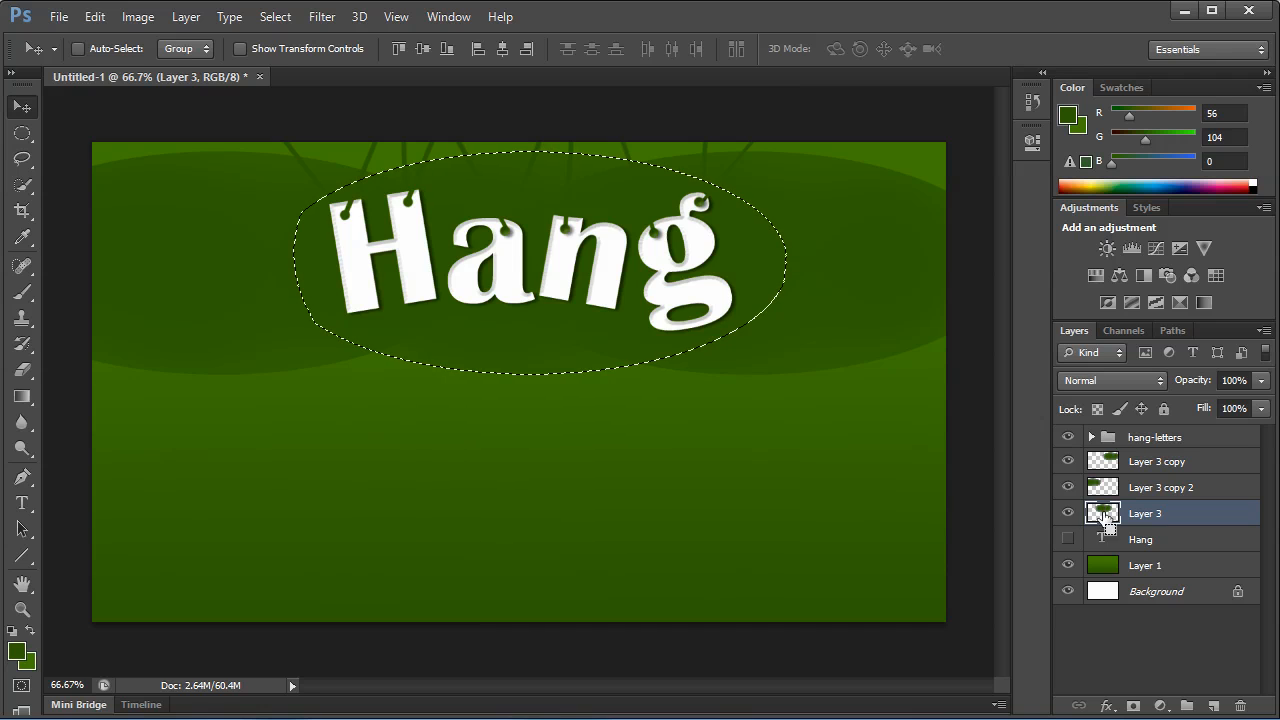
pyautogui.click(1109, 490)
pyautogui.hotkey('ctrl', 'd')
pyautogui.keyDown('ctrl'); pyautogui.click(1107, 490); pyautogui.keyUp('ctrl')
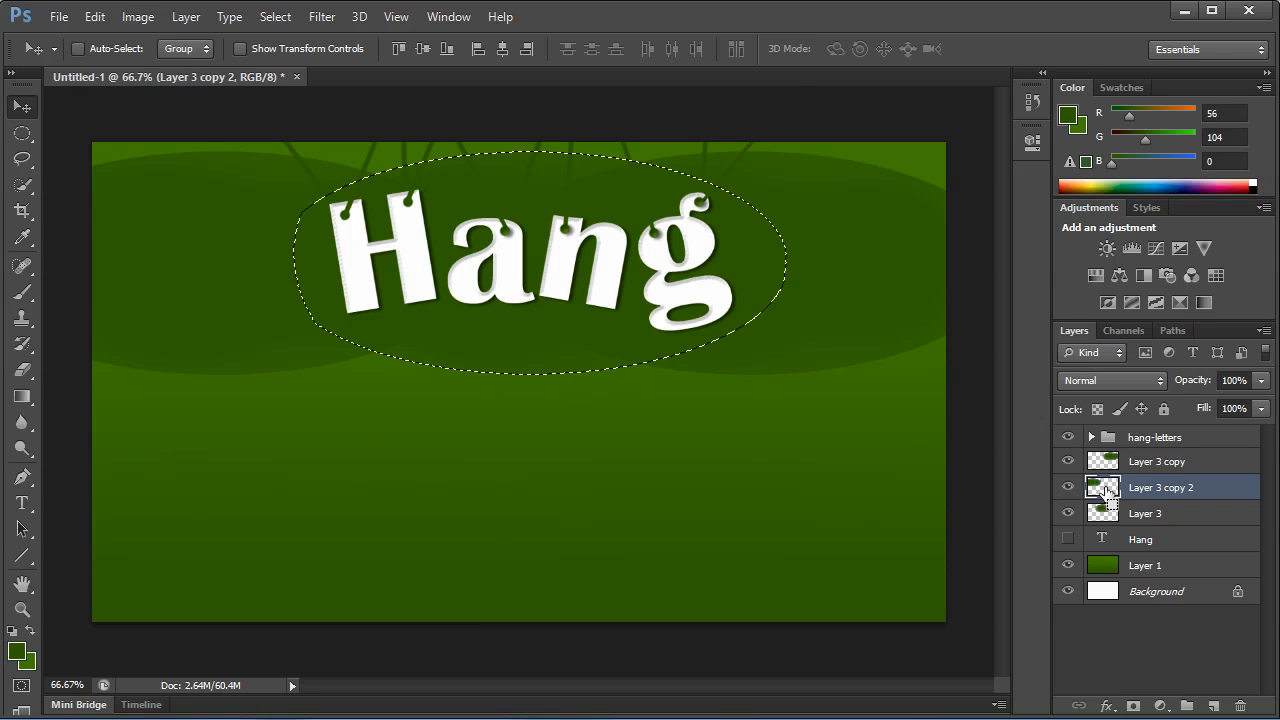
# Undo the recent selection changes and delete Layer 3 copy 2.
pyautogui.hotkey('ctrl', 'z')
pyautogui.hotkey('ctrl', 'alt', 'z')
pyautogui.hotkey('ctrl', 'alt', 'z')
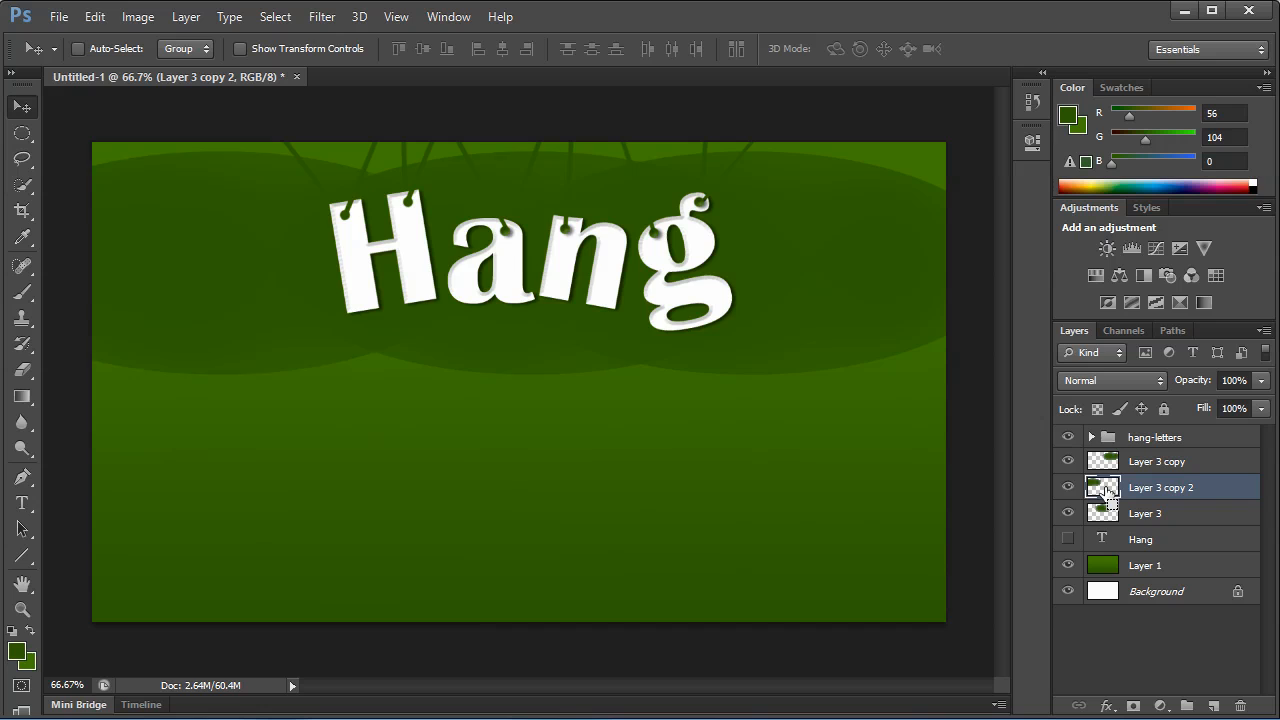
pyautogui.hotkey('ctrl', 'alt', 'z')
pyautogui.press('Delete')
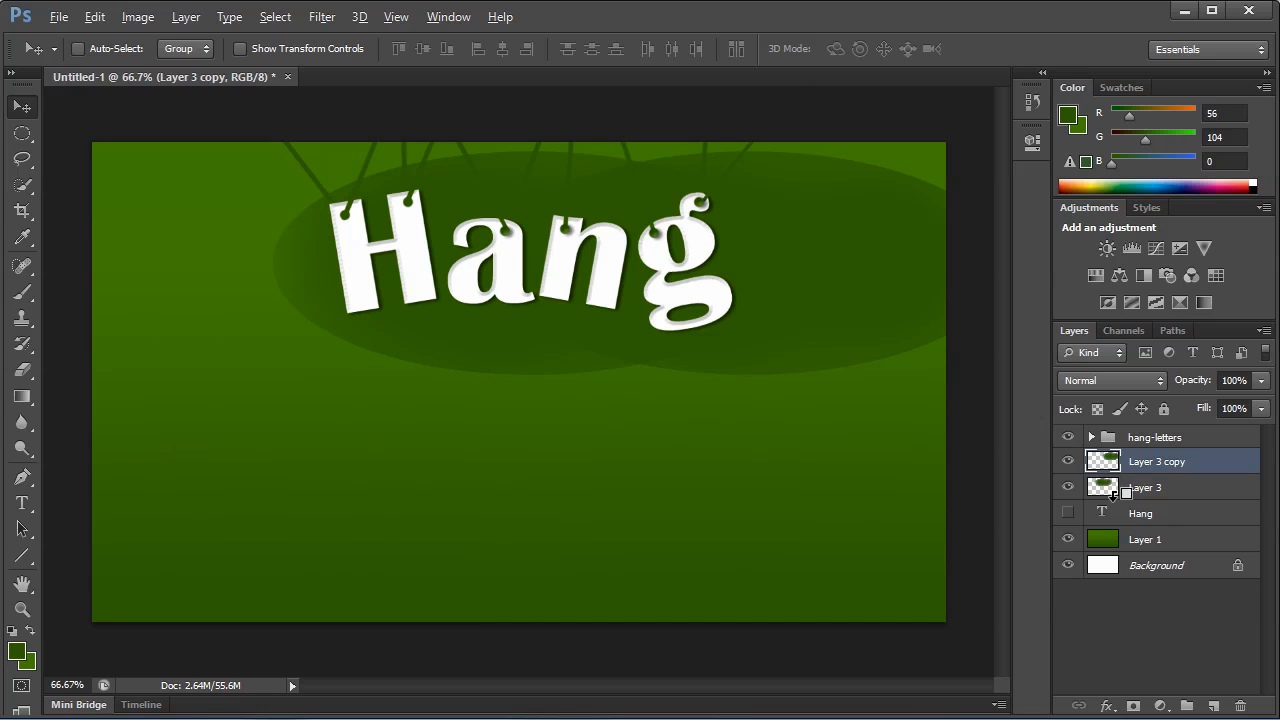
# Duplicate Layer 3 again and move the new ellipse left so it mirrors the right-hand copy.
pyautogui.moveTo(1122, 495); pyautogui.dragTo(1213, 706)
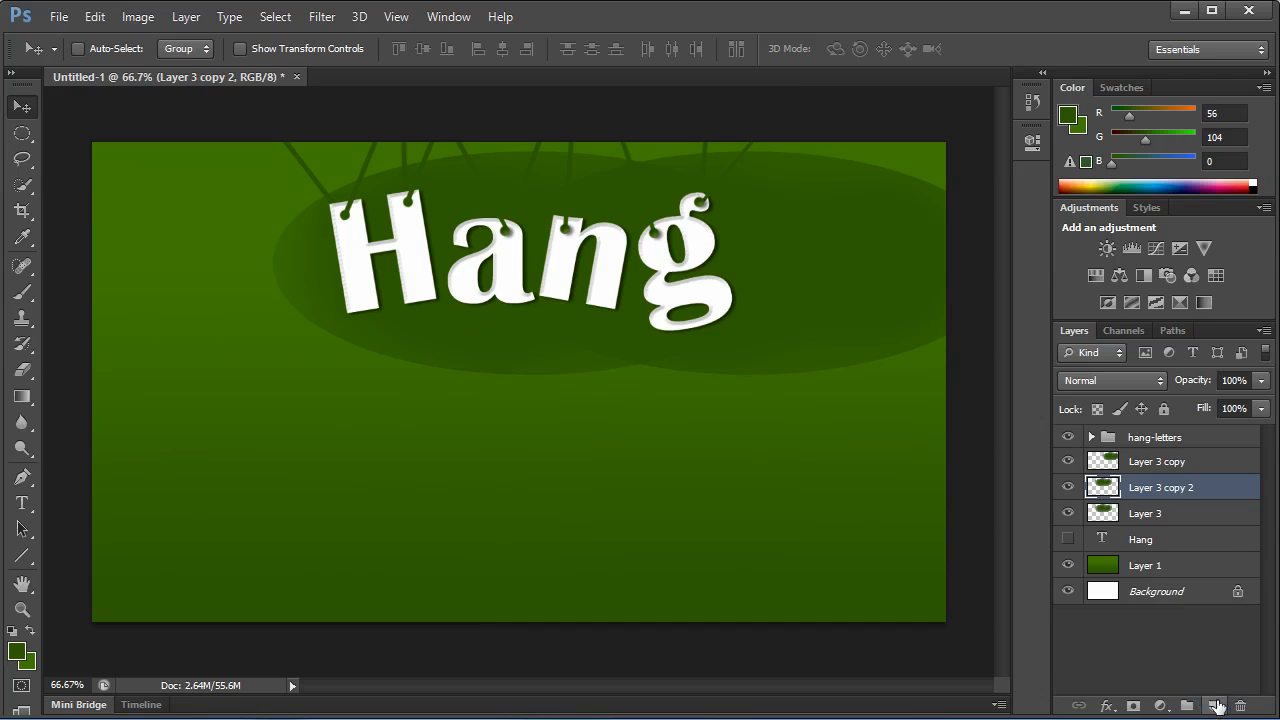
pyautogui.moveTo(677, 273); pyautogui.dragTo(523, 272)
pyautogui.moveTo(524, 275); pyautogui.dragTo(454, 278)
# Trim both ellipse copies to the Layer 3 outline by deleting everything outside its loaded selection, and deselect.
pyautogui.keyDown('ctrl'); pyautogui.click(1106, 515); pyautogui.keyUp('ctrl')
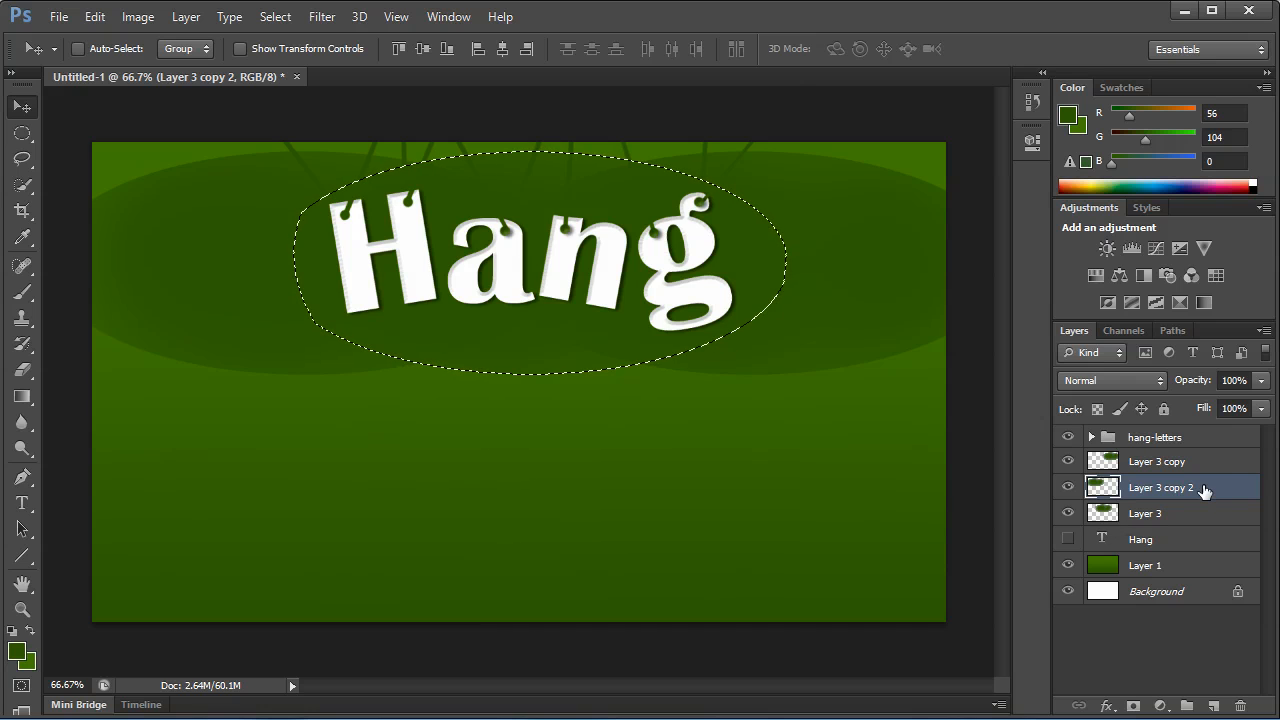
pyautogui.click(1200, 458)
pyautogui.hotkey('ctrl', 'shift', 'i')
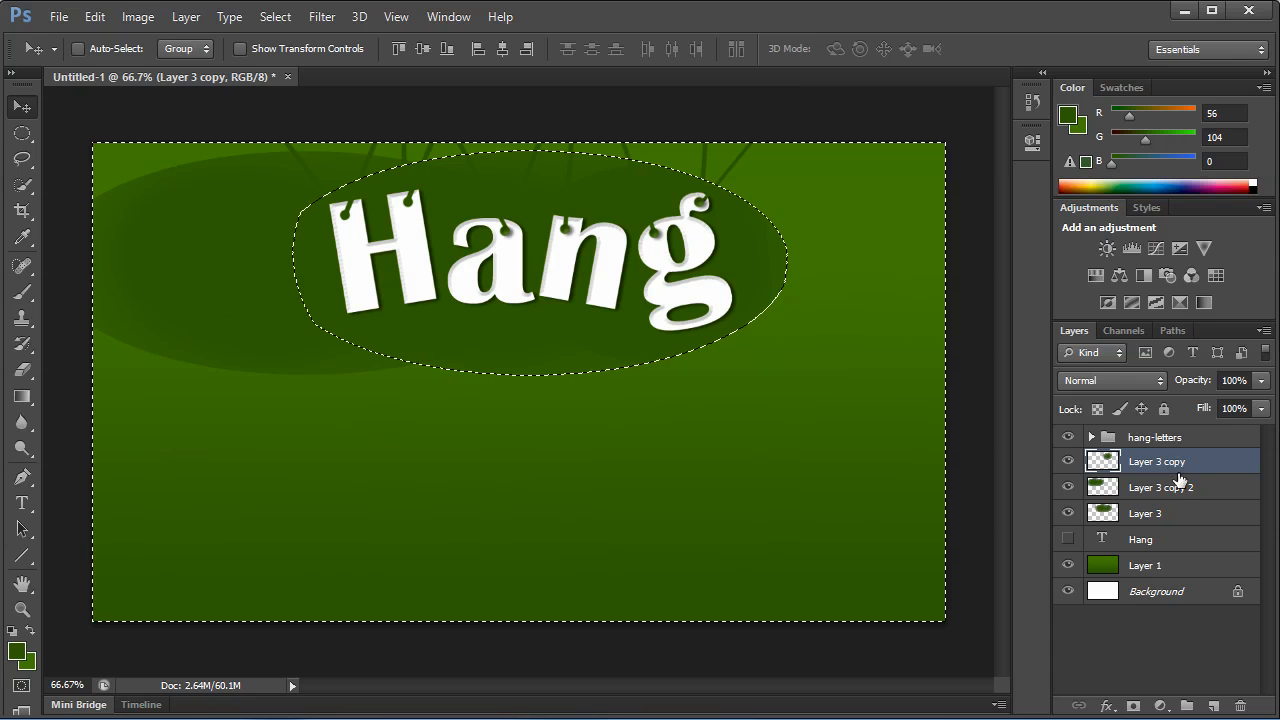
pyautogui.click(1155, 492)
pyautogui.press('Delete')
pyautogui.hotkey('ctrl', 'd')
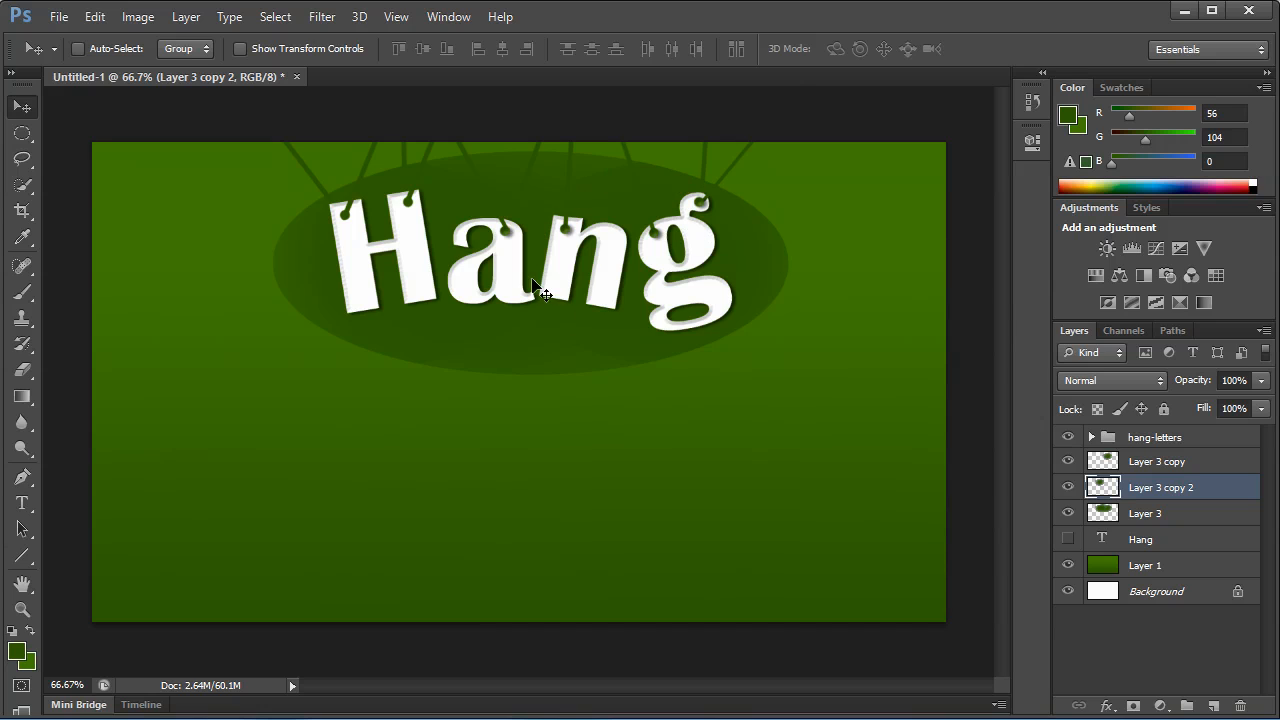
# Load the combined outlines of both trimmed ellipse copies as a selection and add a new layer above them.
pyautogui.keyDown('ctrl'); pyautogui.click(1100, 492); pyautogui.keyUp('ctrl')
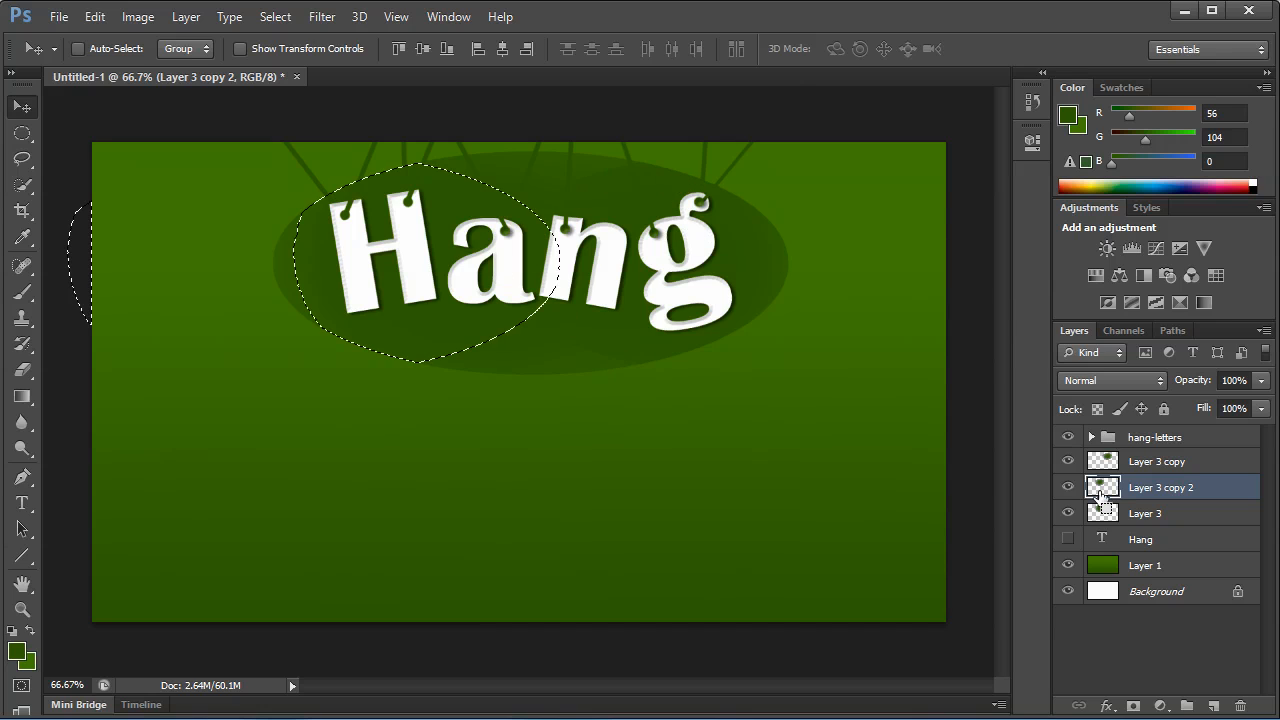
pyautogui.keyDown('ctrl'); pyautogui.keyDown('shift'); pyautogui.click(1102, 462); pyautogui.keyUp('shift'); pyautogui.keyUp('ctrl')
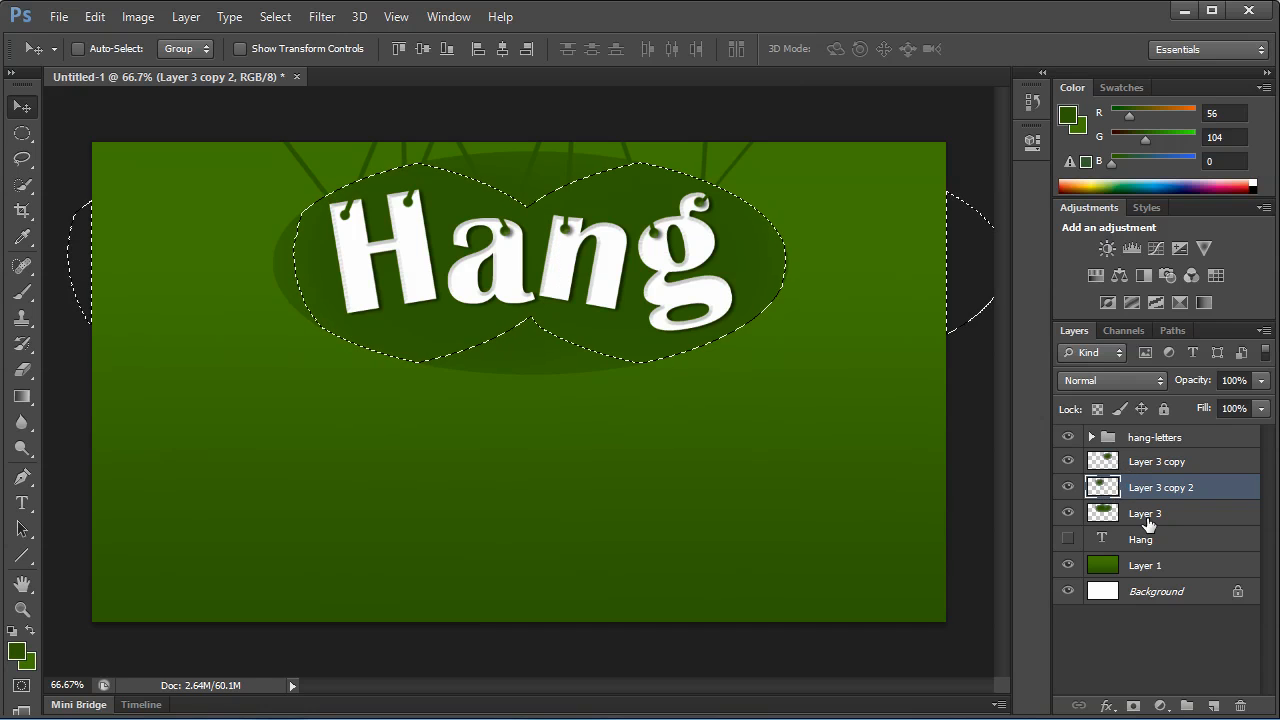
pyautogui.click(1182, 466)
pyautogui.click(1213, 705)
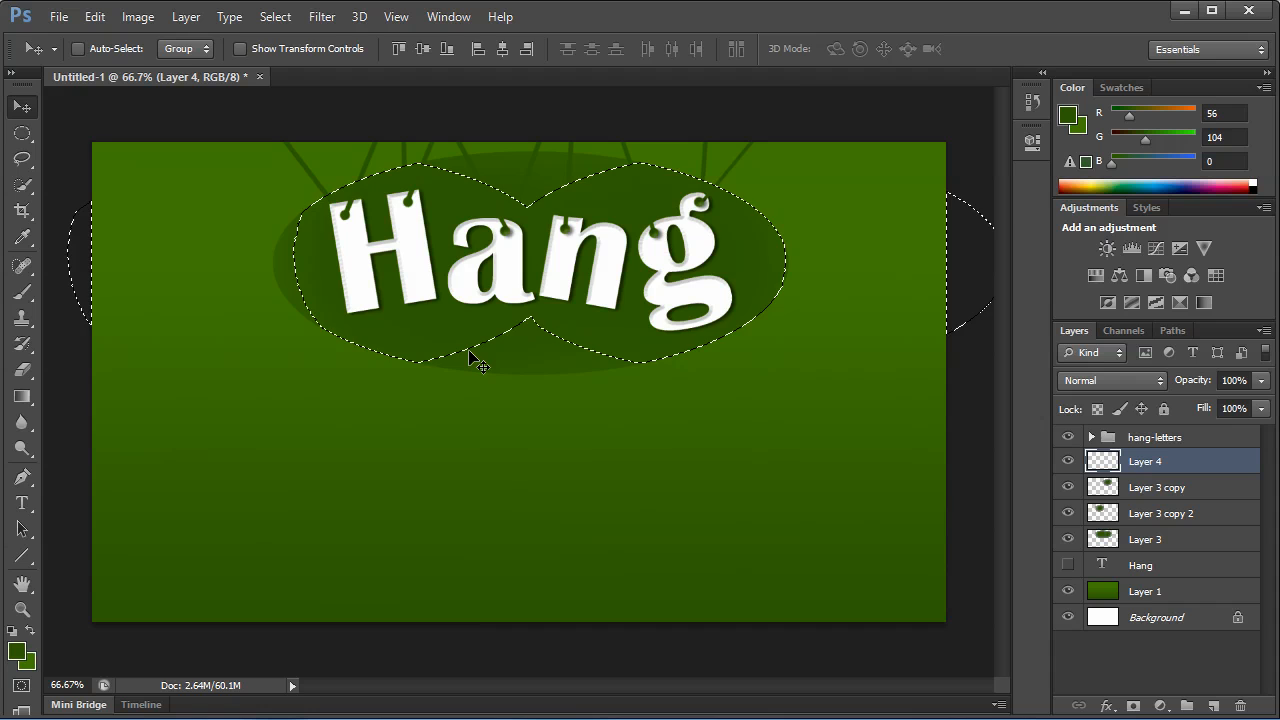
# Set up a soft white brush at 116 px size and 14% opacity.
pyautogui.click(23, 291)
pyautogui.press('d')
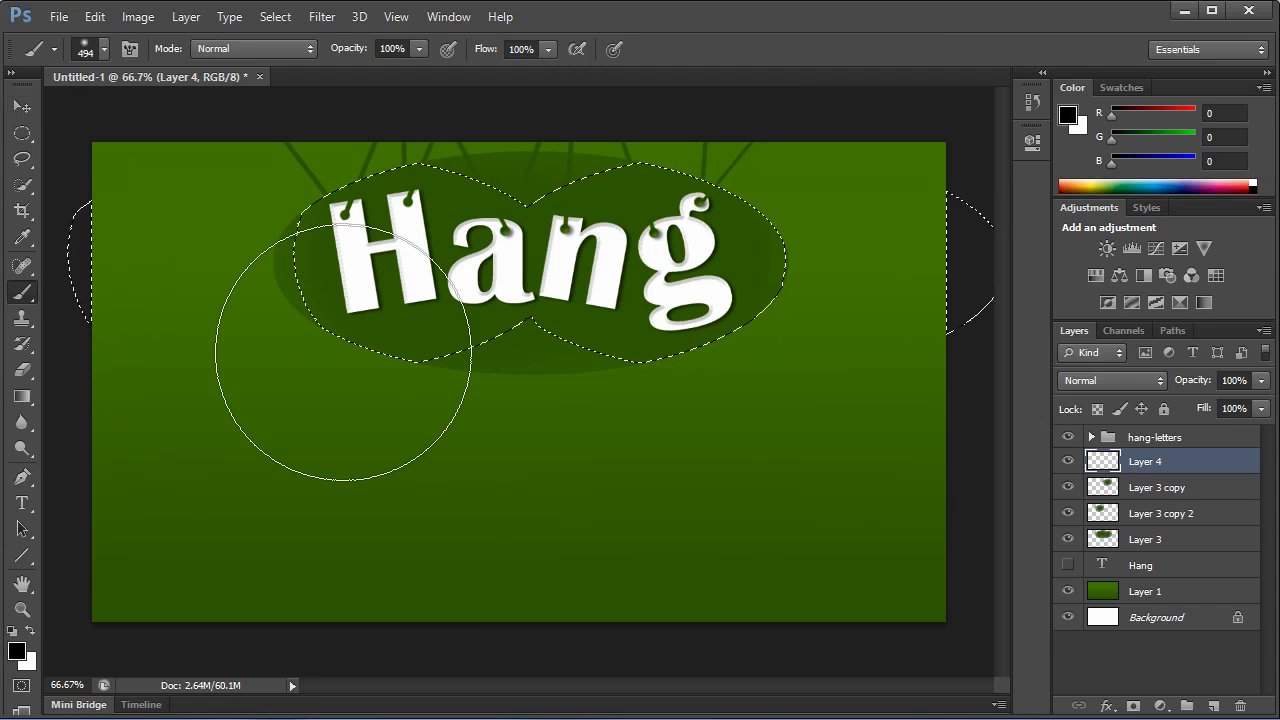
pyautogui.press('x')
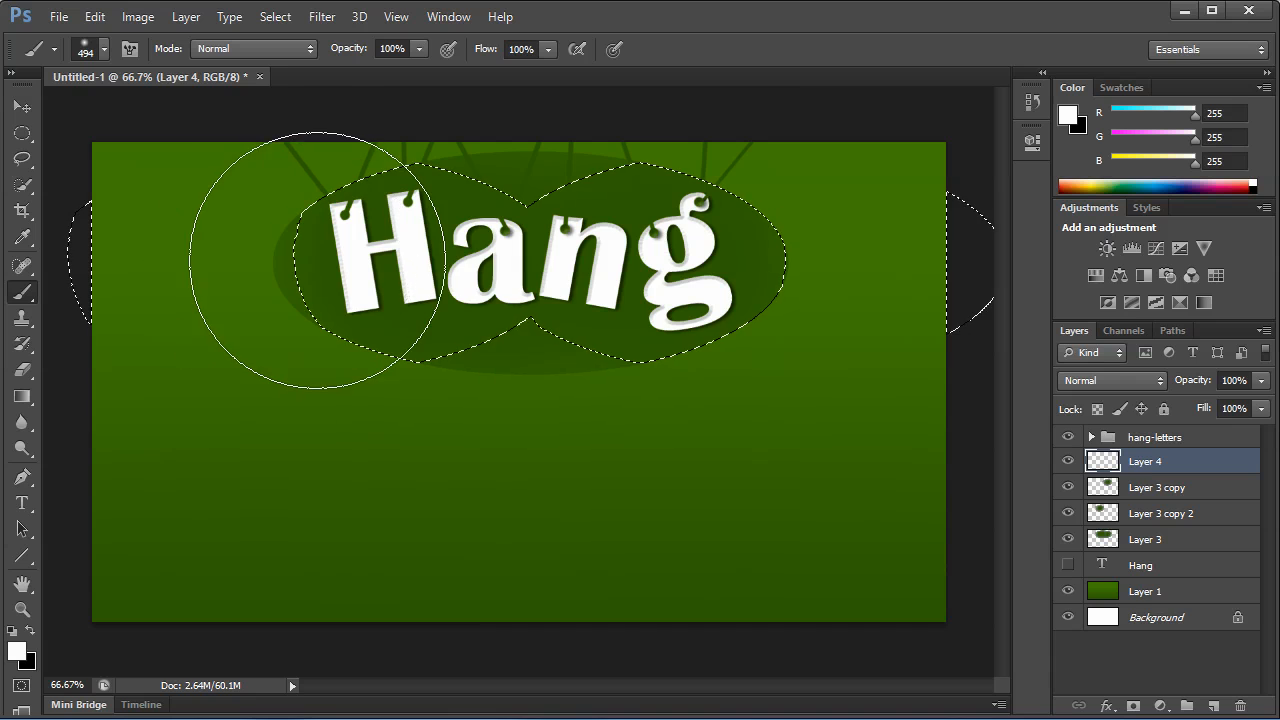
pyautogui.rightClick(318, 260)
pyautogui.click(448, 307)
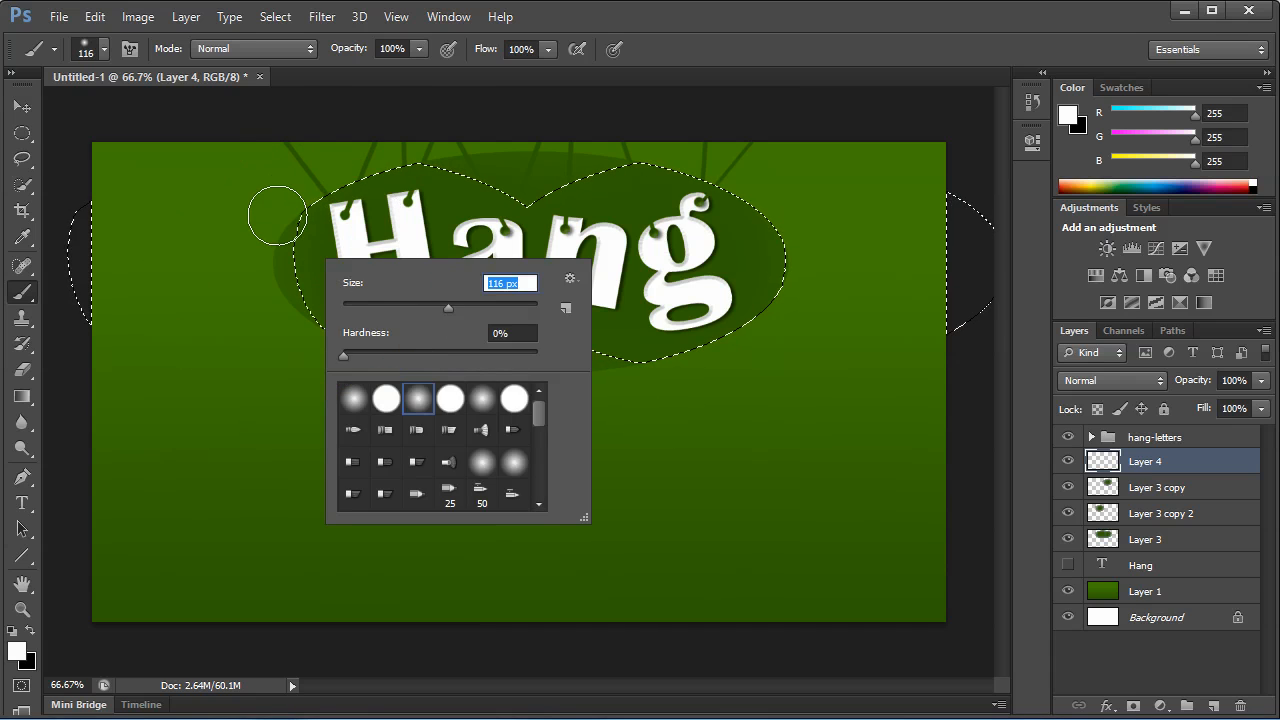
pyautogui.click(421, 50)
pyautogui.moveTo(419, 49); pyautogui.dragTo(331, 70)
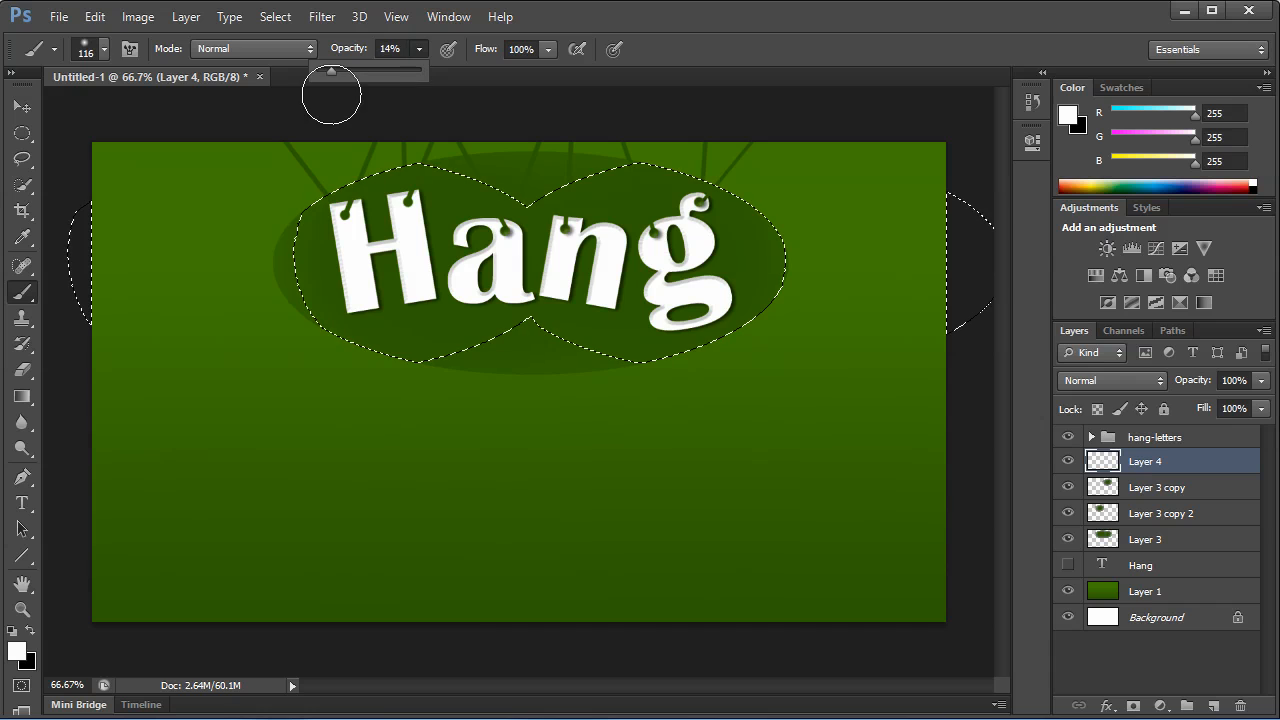
# Undo a test stroke, paint a faint white highlight along the upper edges of the selection on Layer 4, and deselect.
pyautogui.moveTo(297, 189)
pyautogui.mouseDown()
pyautogui.moveTo(271, 257)
pyautogui.moveTo(340, 373)
pyautogui.moveTo(266, 240)
pyautogui.moveTo(280, 163)
pyautogui.moveTo(400, 371)
pyautogui.moveTo(278, 287)
pyautogui.moveTo(352, 297)
pyautogui.mouseUp()
pyautogui.hotkey('ctrl', 'z')
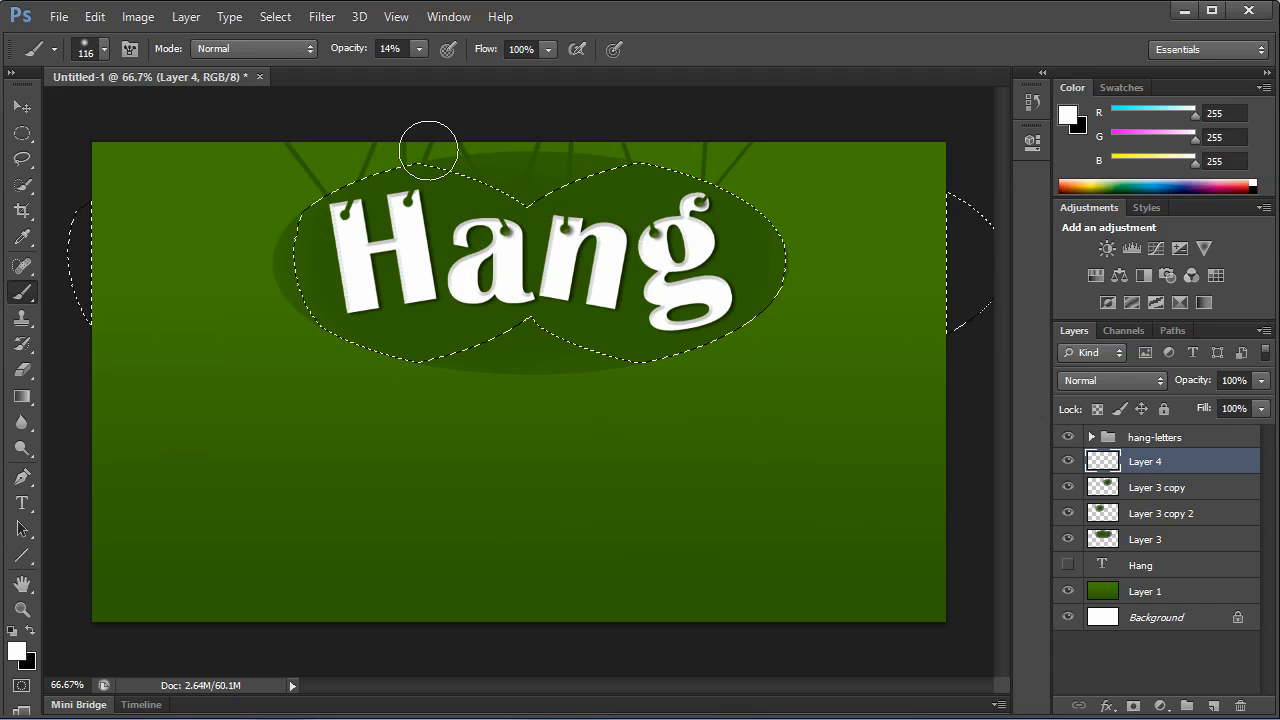
pyautogui.moveTo(428, 151)
pyautogui.mouseDown()
pyautogui.moveTo(529, 188)
pyautogui.moveTo(653, 153)
pyautogui.moveTo(567, 167)
pyautogui.moveTo(729, 176)
pyautogui.moveTo(798, 222)
pyautogui.mouseUp()
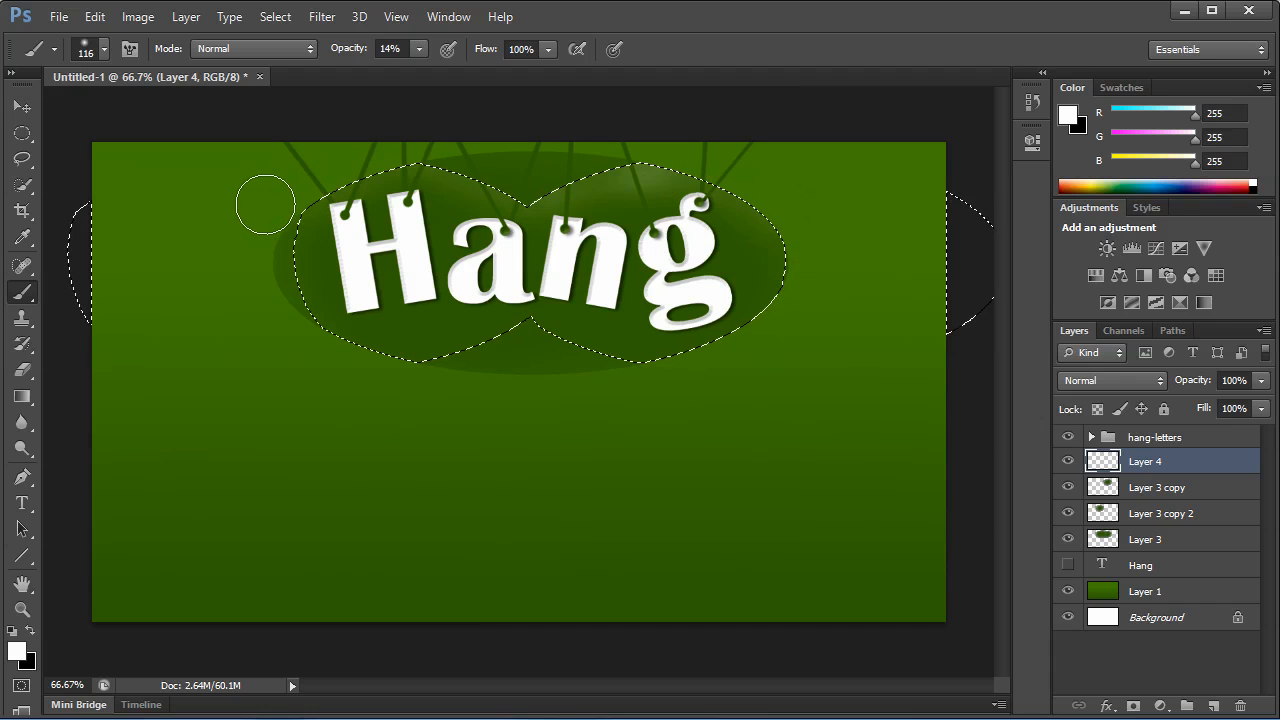
pyautogui.hotkey('ctrl', 'd')
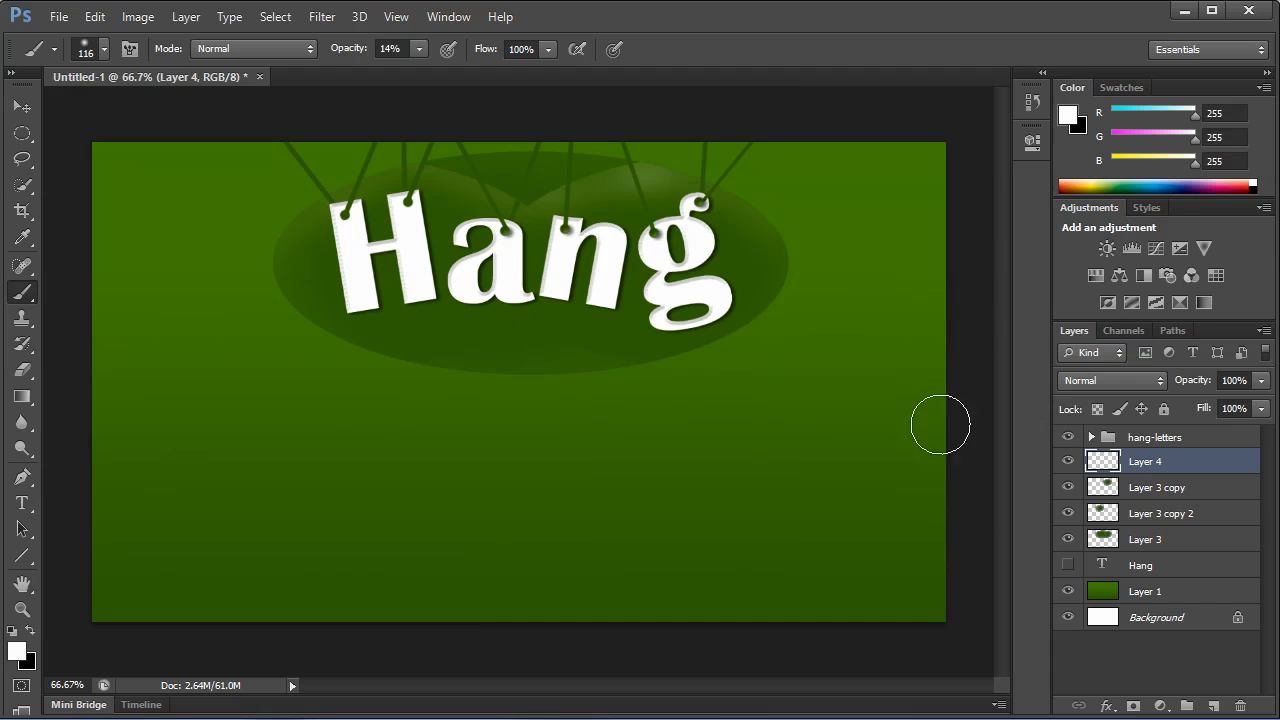
# Merge Layer 4, both trimmed ellipse copies and Layer 3 into a single layer.
pyautogui.keyDown('shift'); pyautogui.click(1172, 541); pyautogui.keyUp('shift')
pyautogui.hotkey('ctrl', 'e')
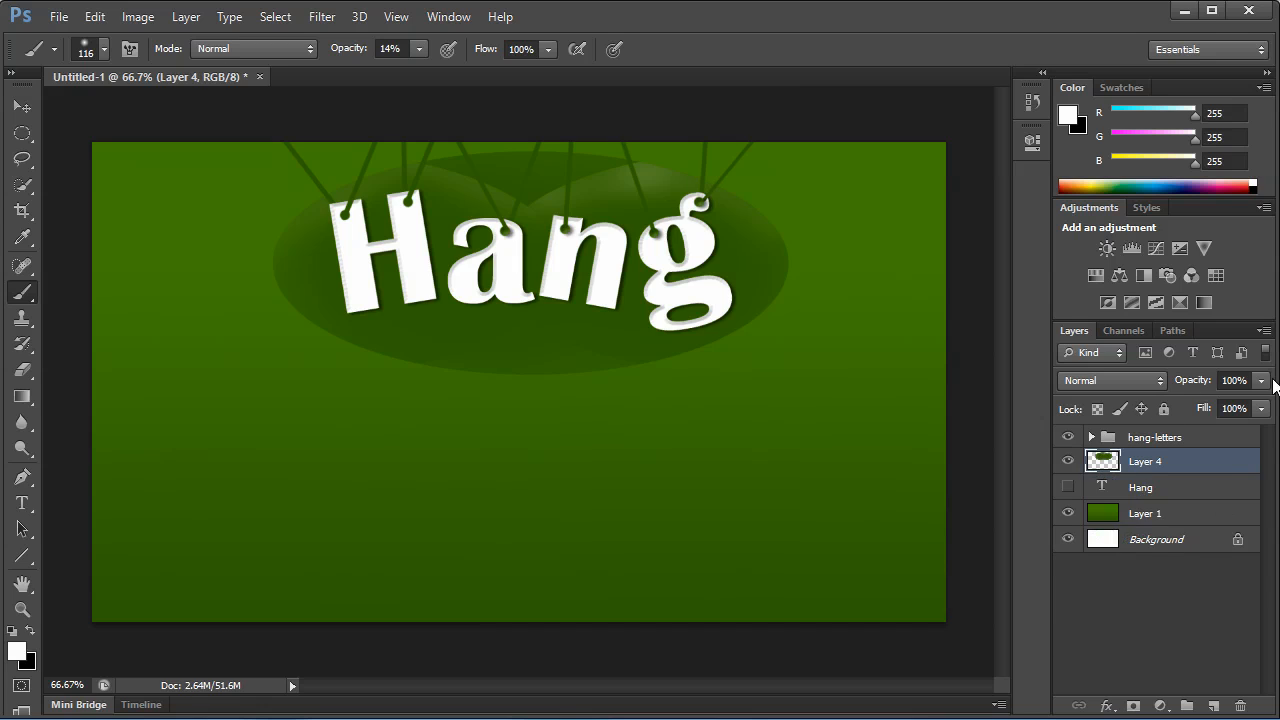
# Compare blend modes on the merged ellipse layer, settle on Screen, and lower the layer's opacity to 64%.
pyautogui.click(1157, 381)
pyautogui.click(1148, 383)
pyautogui.press('Down')
pyautogui.press('Down')
pyautogui.press('Down')
pyautogui.press('Down')
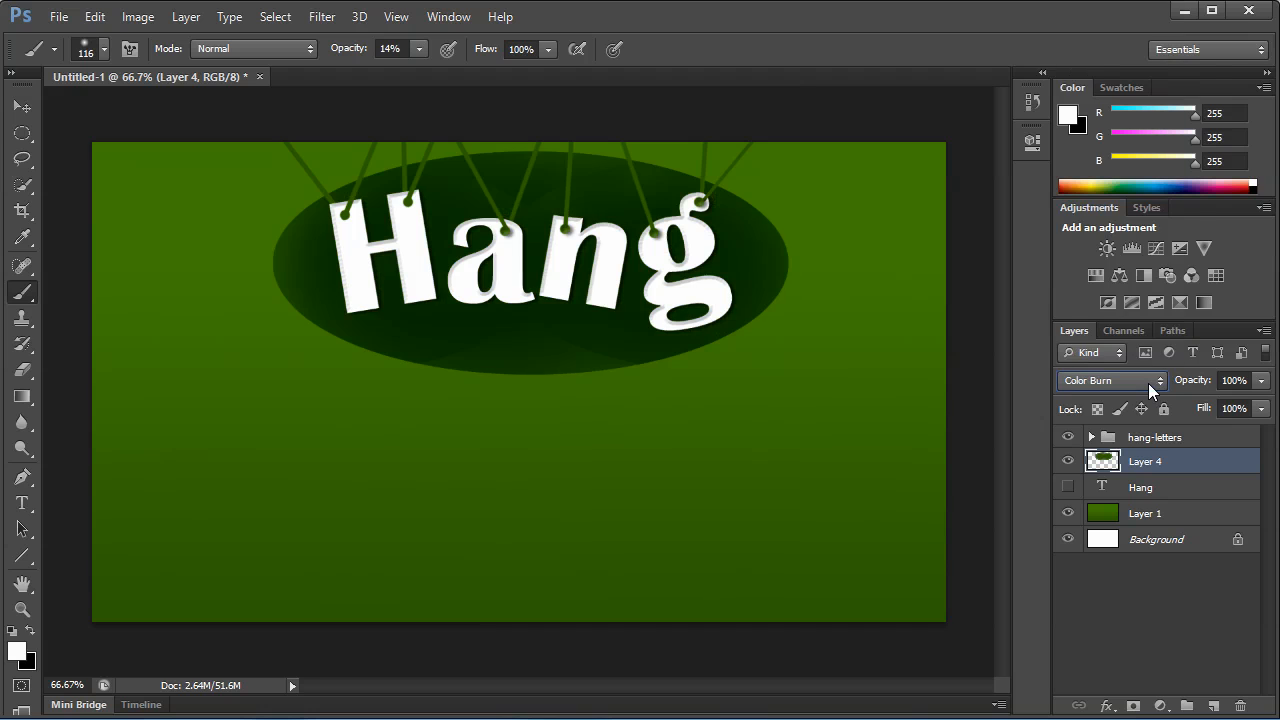
pyautogui.press('Up')
pyautogui.press('Down')
pyautogui.press('Down')
pyautogui.press('Up')
pyautogui.press('Up')
pyautogui.press('Down')
pyautogui.press('Down')
pyautogui.press('Down')
pyautogui.press('Down')
pyautogui.press('Up')
pyautogui.press('Down')
pyautogui.press('Down')
pyautogui.press('Down')
pyautogui.press('Up')
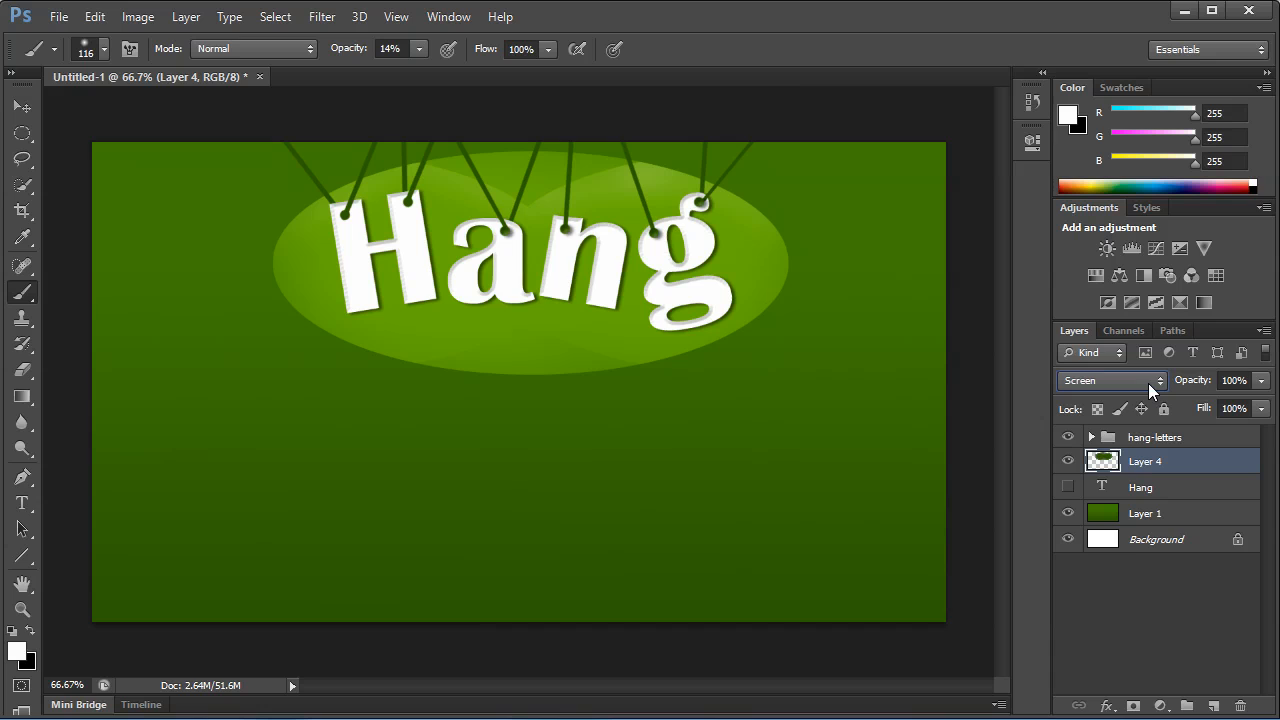
pyautogui.press('Down')
pyautogui.press('Up')
pyautogui.click(1260, 382)
pyautogui.moveTo(1258, 393); pyautogui.dragTo(1237, 410)
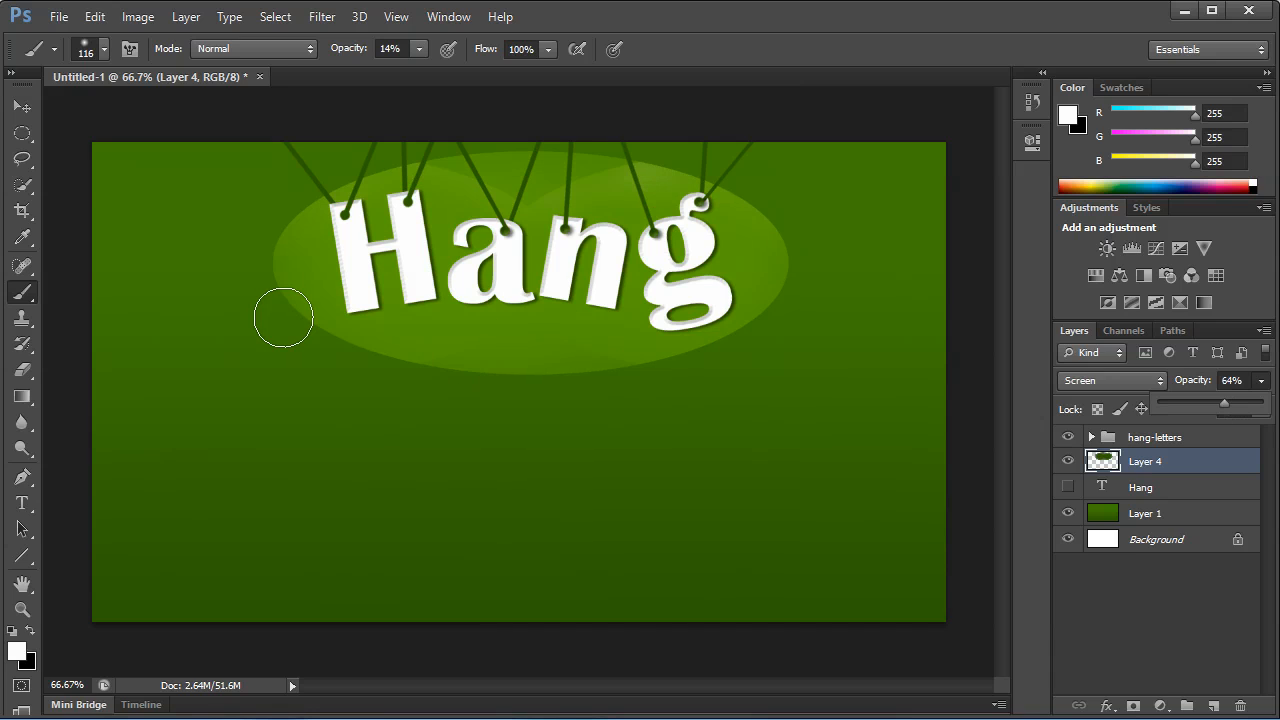
# Crop the canvas closely around the ellipse and hanging letters, removing the empty green area below and at both sides.
pyautogui.click(22, 210)
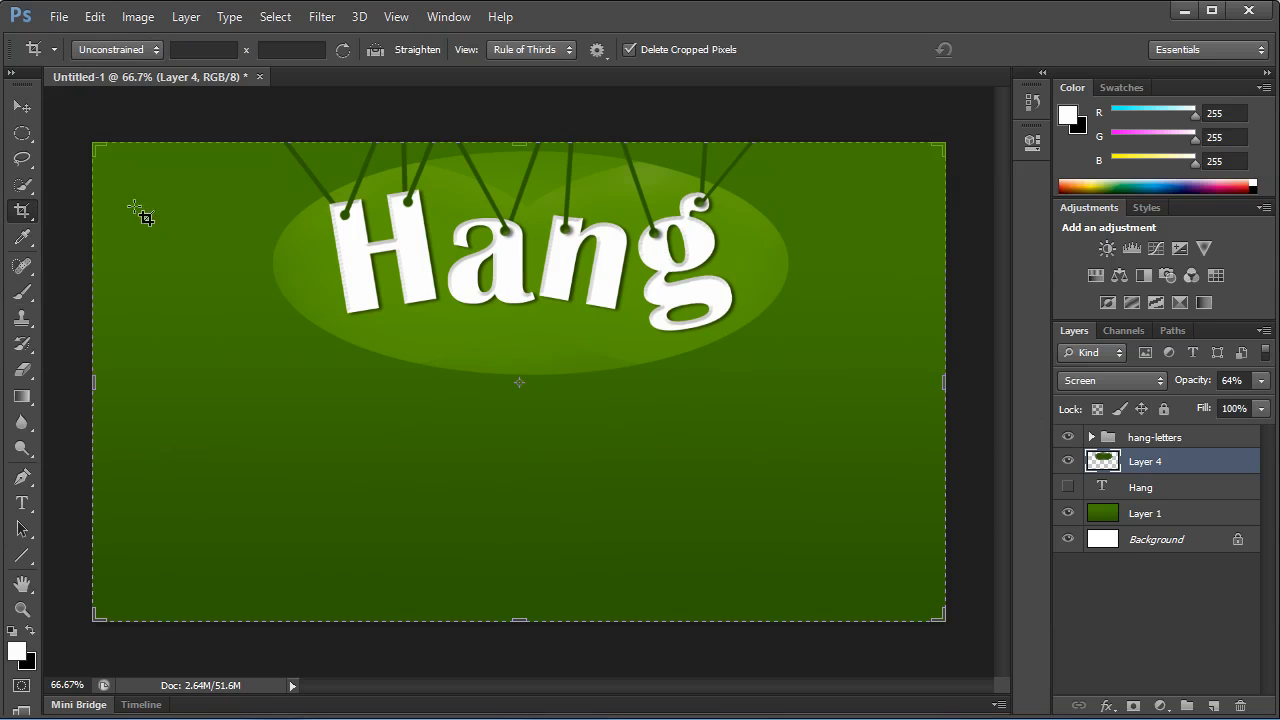
pyautogui.moveTo(92, 620); pyautogui.dragTo(173, 502)
pyautogui.moveTo(875, 376); pyautogui.dragTo(806, 383)
pyautogui.press('Return')
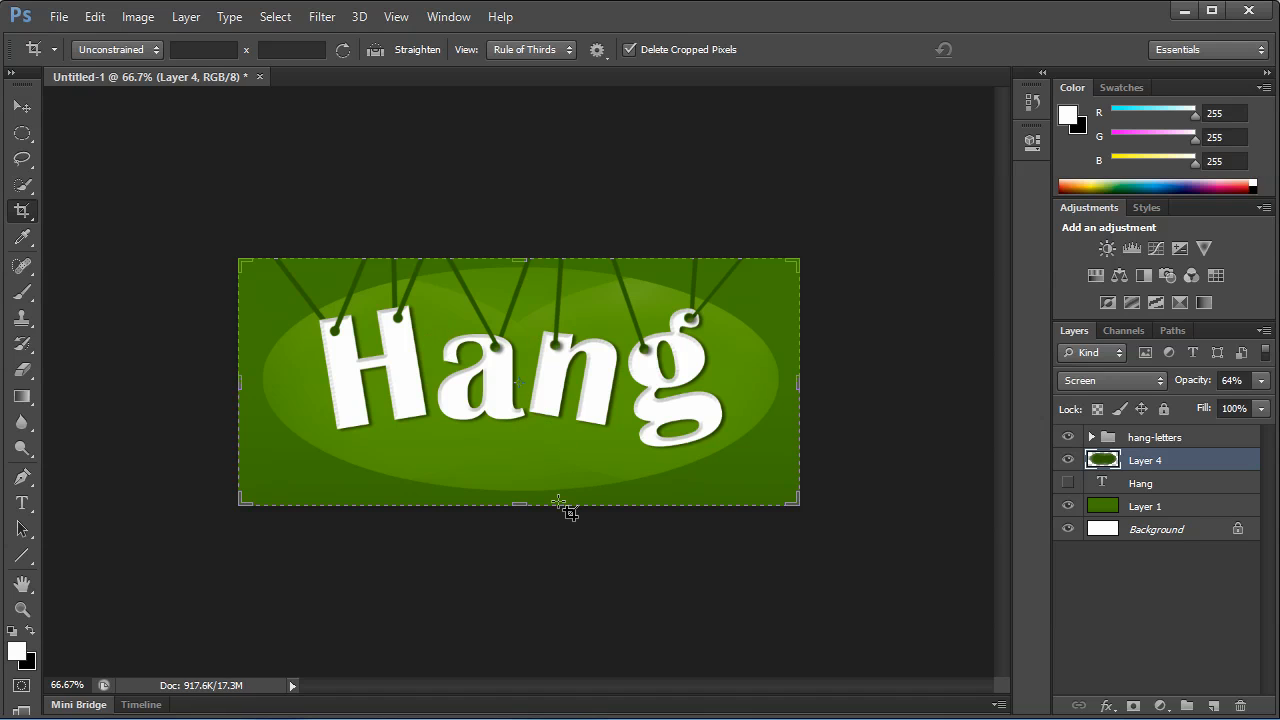
pyautogui.moveTo(520, 504); pyautogui.dragTo(529, 485)
pyautogui.press('Escape')
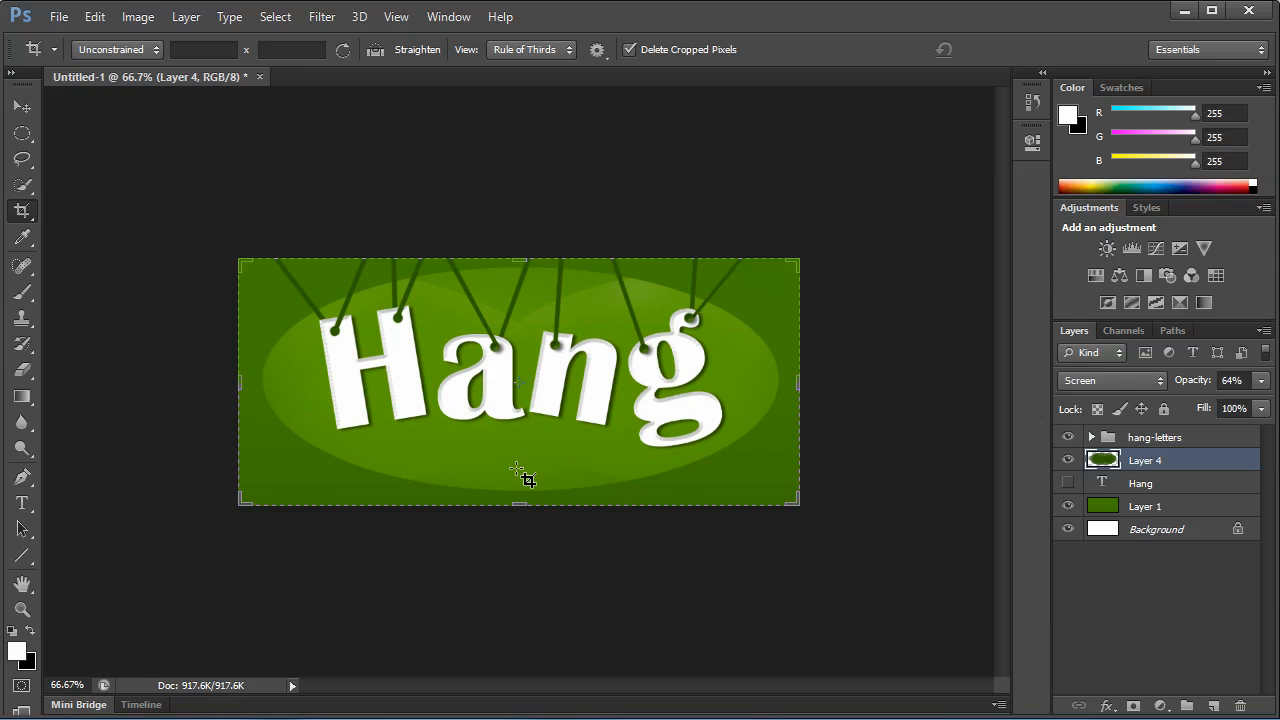